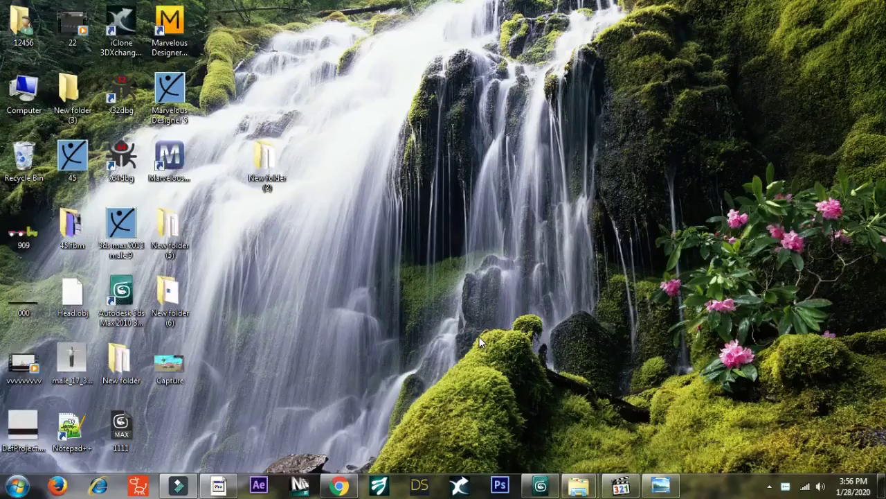
# Restore the T-posed character scene, centre the Front view, hide its grid, and return to four viewports
pyautogui.click(340, 485)
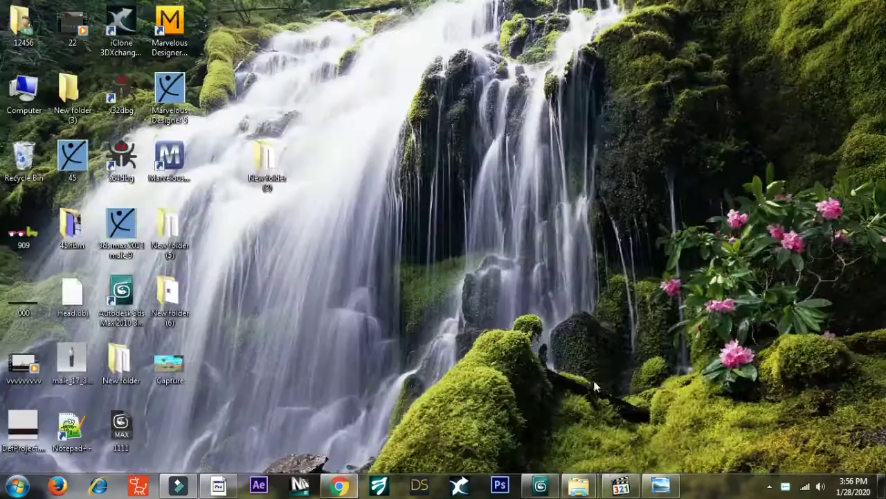
pyautogui.click(540, 486)
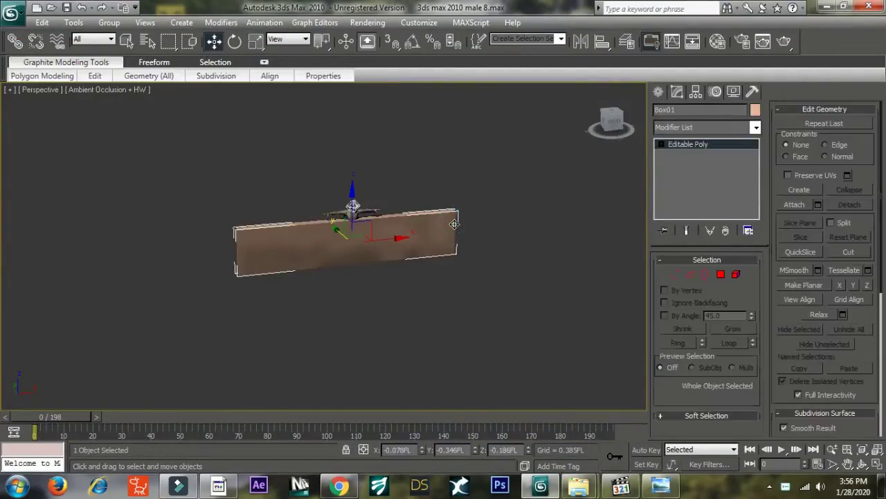
pyautogui.scroll(2, 492, 211)
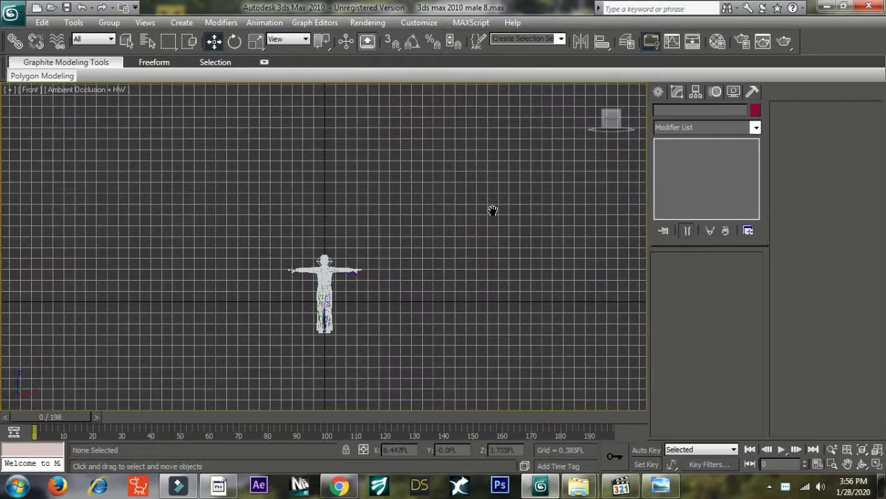
pyautogui.moveTo(492, 211)
pyautogui.mouseDown(button='middle')
pyautogui.moveTo(538, 188)
pyautogui.moveTo(480, 223)
pyautogui.moveTo(455, 178)
pyautogui.mouseUp(button='middle')
pyautogui.scroll(4, 455, 178)
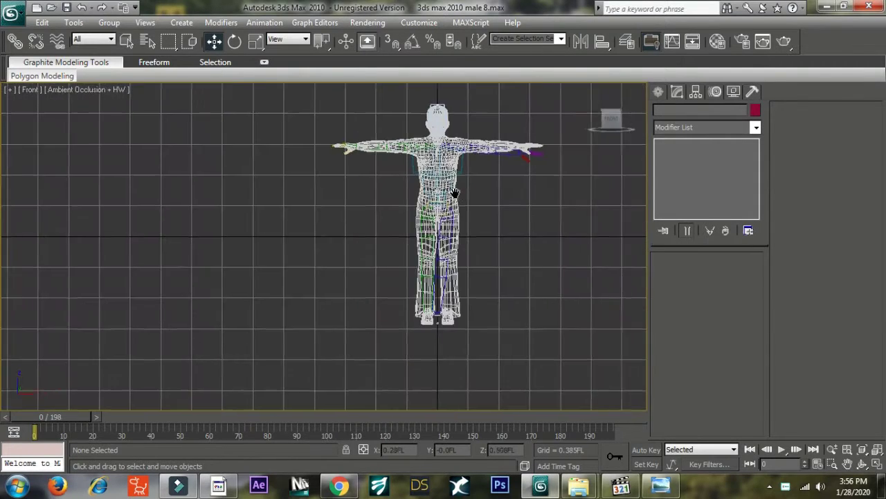
pyautogui.hotkey('alt', 'w')
pyautogui.hotkey('alt', 'w')
pyautogui.press('g')
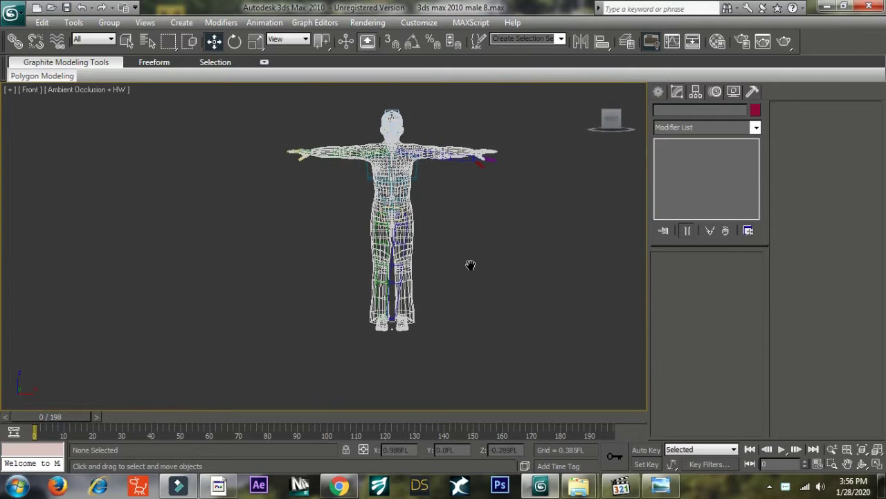
pyautogui.hotkey('alt', 'w')
pyautogui.click(568, 366)
pyautogui.scroll(2, 533, 353)
# Draw a thin box across the character's lower body in the Front viewport
pyautogui.click(659, 92)
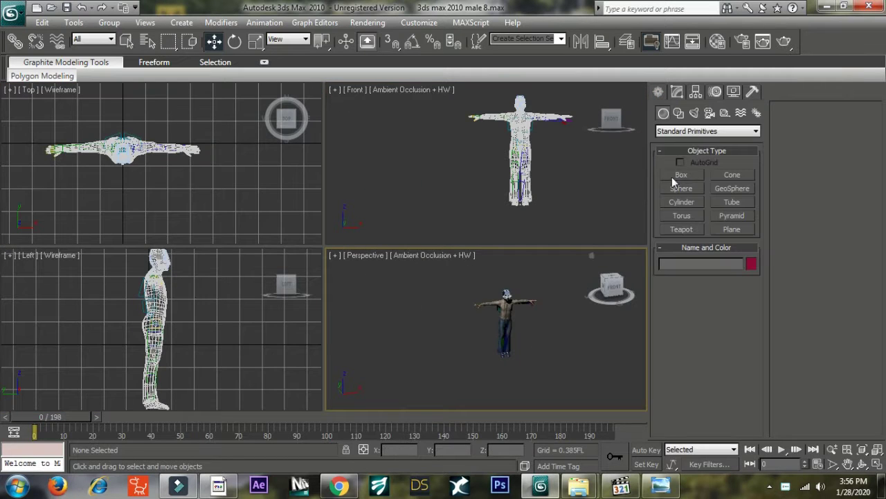
pyautogui.click(677, 176)
pyautogui.moveTo(568, 215); pyautogui.dragTo(433, 160)
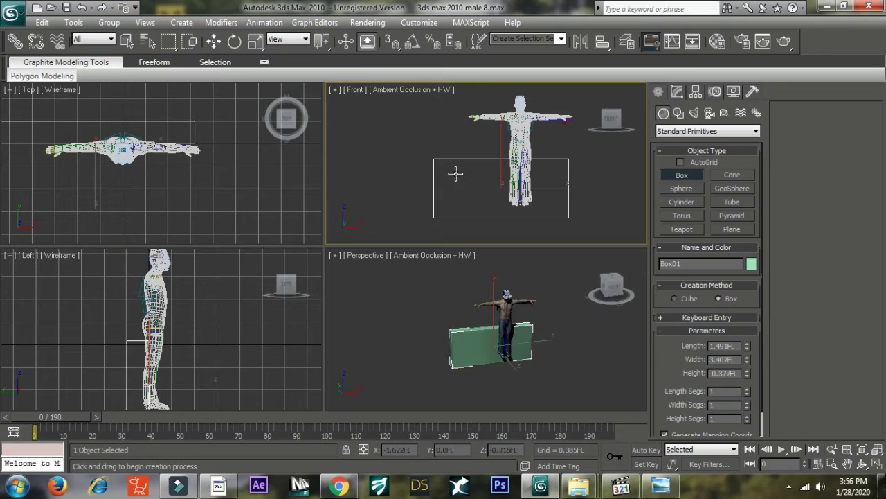
pyautogui.rightClick(455, 173)
pyautogui.moveTo(582, 211); pyautogui.dragTo(458, 164)
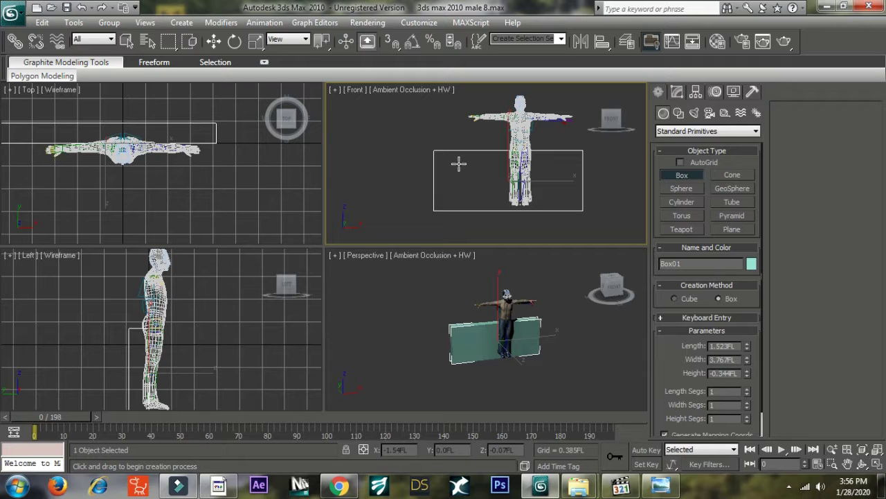
pyautogui.click(459, 164)
# Move the box onto the character in the maximized Top view, then inspect it in Perspective
pyautogui.press('w')
pyautogui.rightClick(104, 149)
pyautogui.hotkey('alt', 'w')
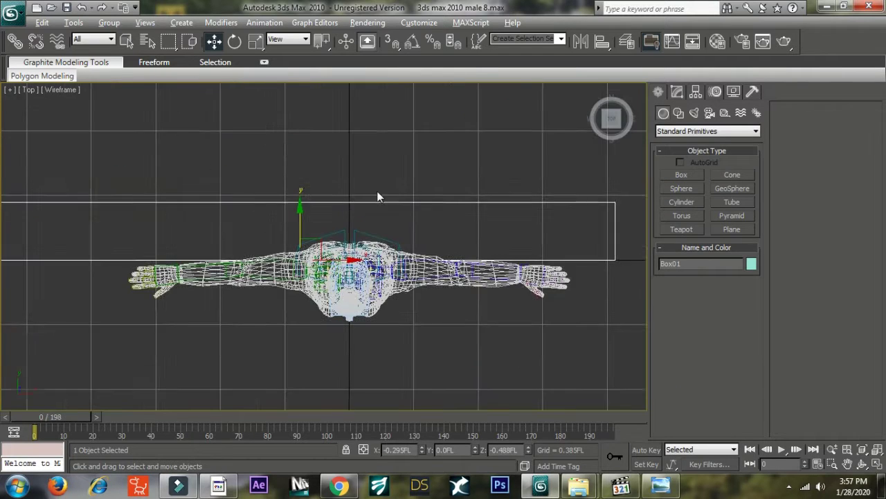
pyautogui.moveTo(275, 182); pyautogui.dragTo(275, 211)
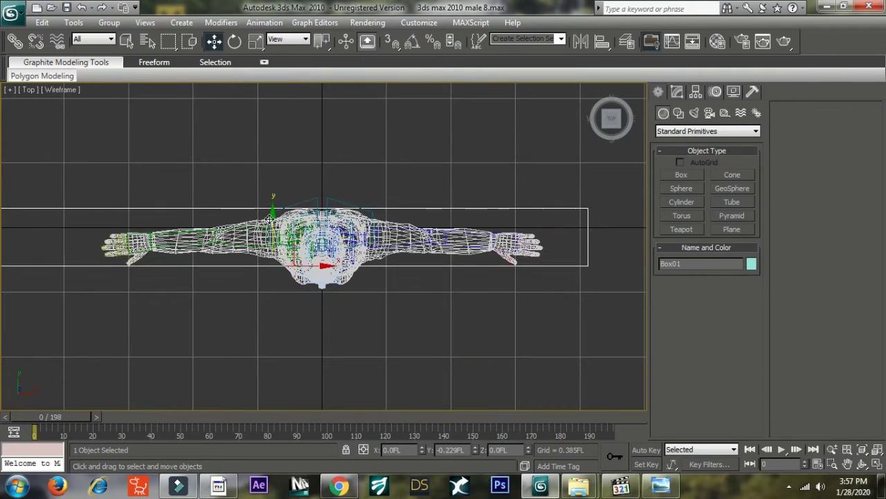
pyautogui.hotkey('alt', 'w')
pyautogui.rightClick(409, 291)
pyautogui.hotkey('alt', 'w')
pyautogui.moveTo(409, 290)
pyautogui.keyDown('alt'); pyautogui.mouseDown(button='middle')
pyautogui.moveTo(255, 289)
pyautogui.moveTo(432, 279)
pyautogui.moveTo(438, 252)
pyautogui.mouseUp(button='middle'); pyautogui.keyUp('alt')
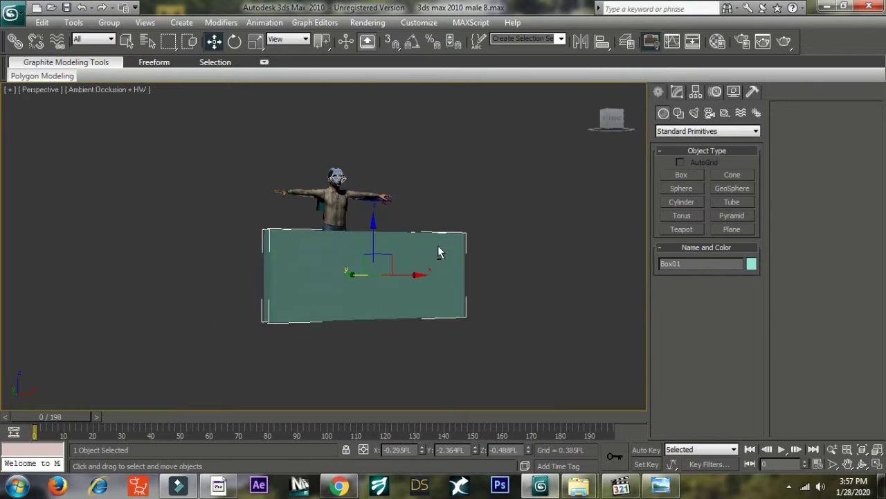
# Set Box01's Length to 2 and Width to 10 in the Modify panel
pyautogui.click(677, 93)
pyautogui.write('2')
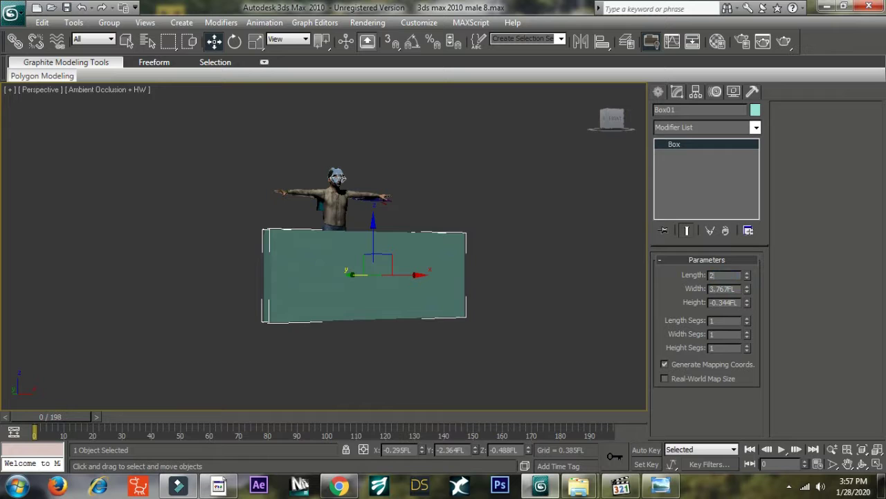
pyautogui.press('Return')
pyautogui.write('0')
pyautogui.press('Return')
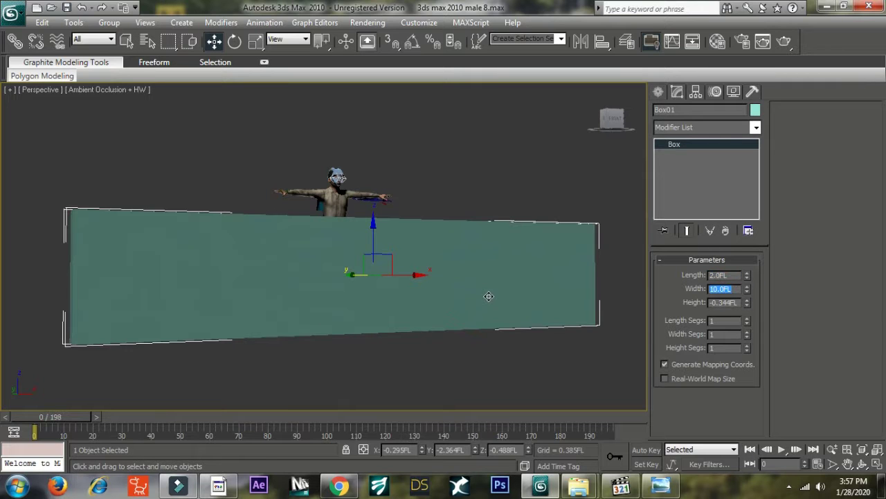
# Maximize the Front view and glance at the reference village picture
pyautogui.hotkey('alt', 'w')
pyautogui.rightClick(587, 169)
pyautogui.hotkey('alt', 'w')
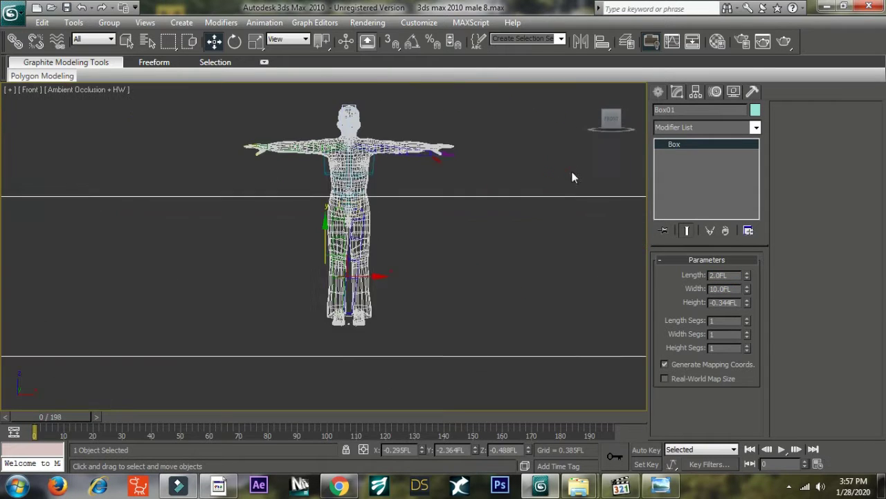
pyautogui.click(660, 486)
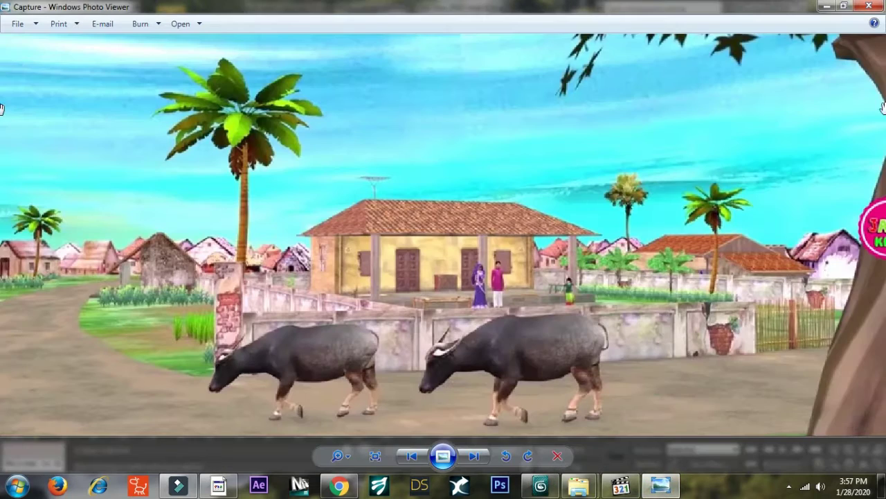
pyautogui.click(826, 7)
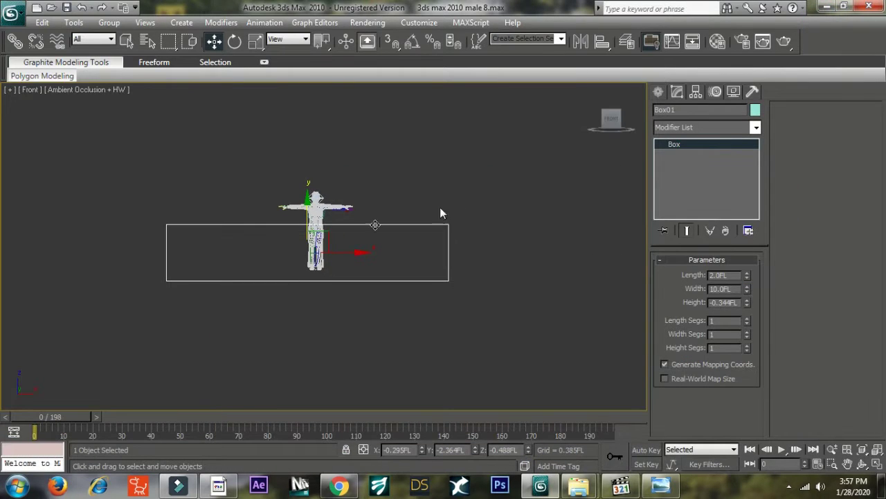
# Orbit the maximized Perspective view to inspect the long wall panel
pyautogui.moveTo(440, 207)
pyautogui.keyDown('alt'); pyautogui.mouseDown(button='middle')
pyautogui.moveTo(382, 273)
pyautogui.moveTo(281, 230)
pyautogui.mouseUp(button='middle'); pyautogui.keyUp('alt')
pyautogui.hotkey('alt', 'w')
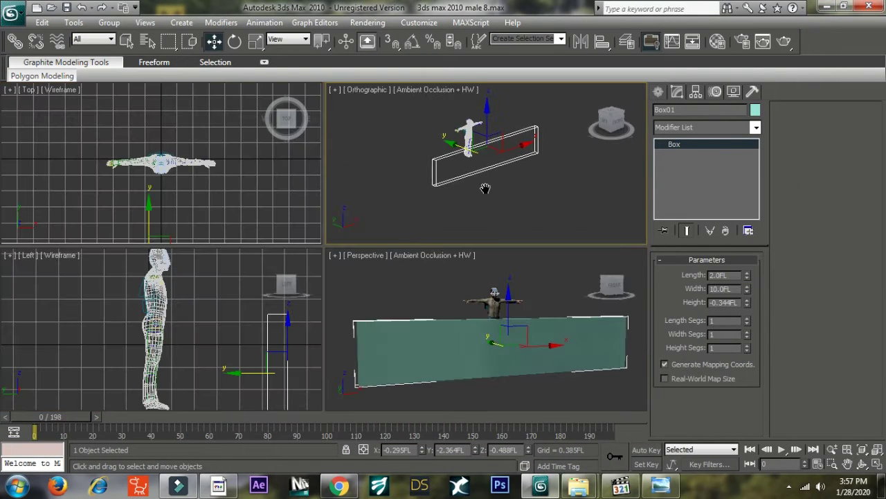
pyautogui.press('f')
pyautogui.rightClick(454, 257)
pyautogui.hotkey('alt', 'w')
pyautogui.scroll(-5, 454, 257)
pyautogui.moveTo(454, 257)
pyautogui.keyDown('alt'); pyautogui.mouseDown(button='middle')
pyautogui.moveTo(404, 247)
pyautogui.moveTo(385, 265)
pyautogui.moveTo(376, 255)
pyautogui.mouseUp(button='middle'); pyautogui.keyUp('alt')
# Convert Box01 to an Editable Poly and check its polygons
pyautogui.rightClick(700, 145)
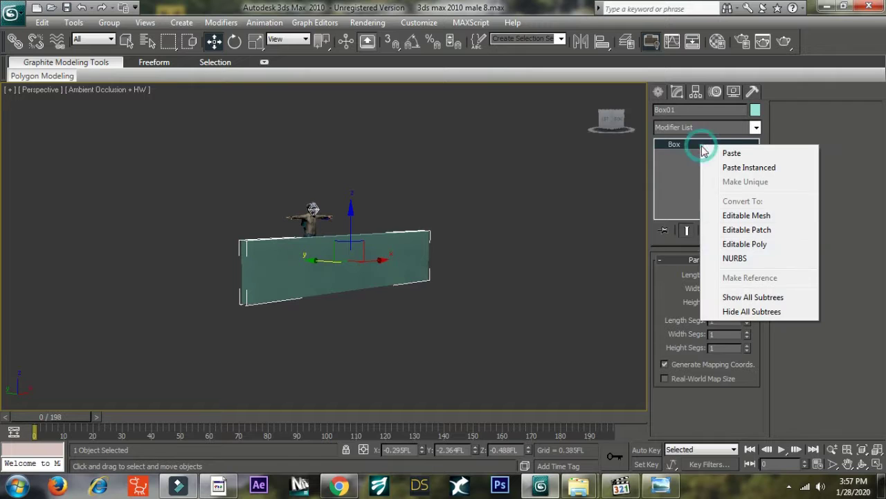
pyautogui.click(745, 244)
pyautogui.keyDown('alt'); pyautogui.moveTo(445, 292); pyautogui.dragTo(376, 296, button='middle'); pyautogui.keyUp('alt')
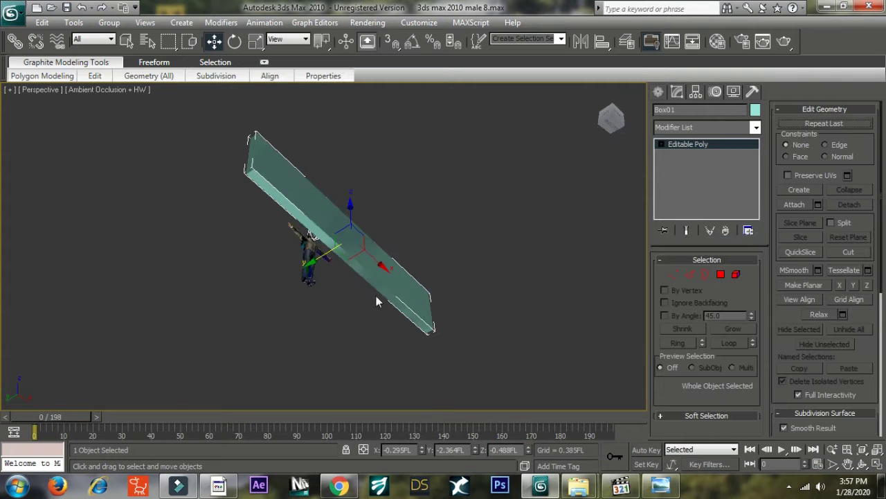
pyautogui.click(720, 273)
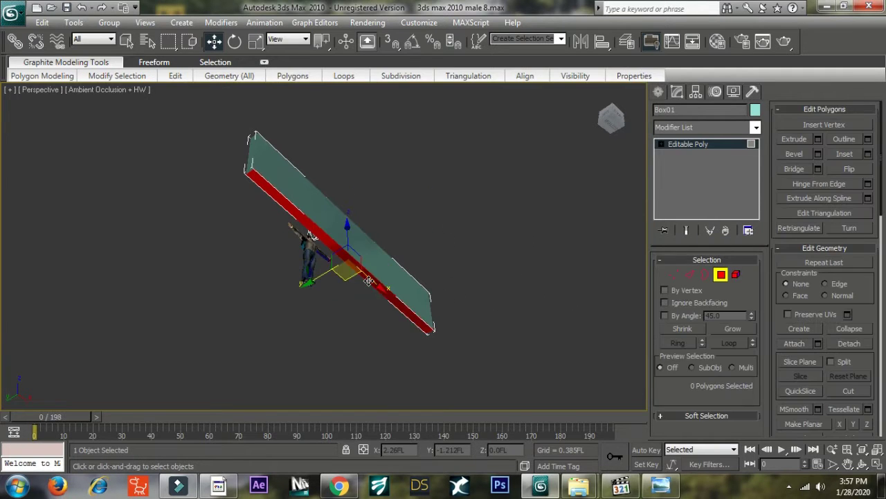
pyautogui.click(375, 197)
pyautogui.moveTo(375, 196)
pyautogui.keyDown('alt'); pyautogui.mouseDown(button='middle')
pyautogui.moveTo(478, 276)
pyautogui.moveTo(495, 261)
pyautogui.mouseUp(button='middle'); pyautogui.keyUp('alt')
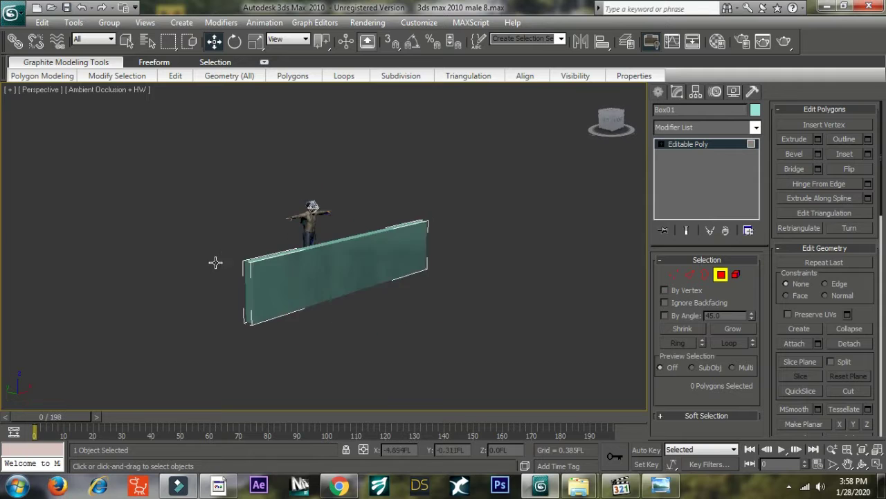
pyautogui.click(721, 274)
pyautogui.keyDown('alt'); pyautogui.moveTo(325, 256); pyautogui.dragTo(369, 255, button='middle'); pyautogui.keyUp('alt')
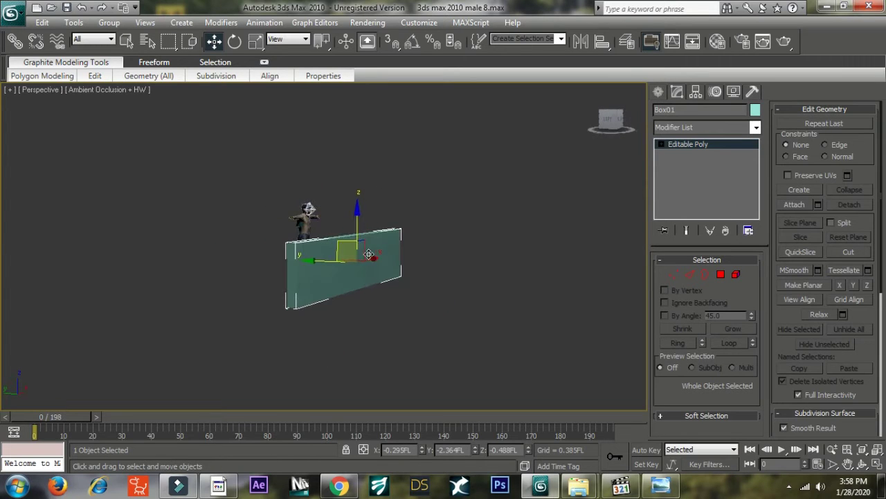
# Hide Helpers by category in the Display panel
pyautogui.click(734, 91)
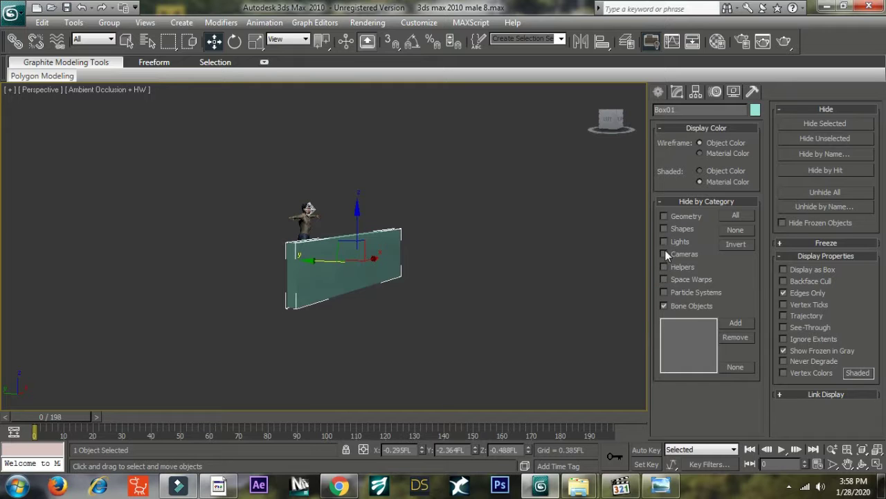
pyautogui.click(663, 266)
pyautogui.keyDown('alt'); pyautogui.moveTo(463, 217); pyautogui.dragTo(309, 211, button='middle'); pyautogui.keyUp('alt')
pyautogui.scroll(8, 345, 208)
pyautogui.scroll(-8, 344, 208)
pyautogui.scroll(3, 341, 225)
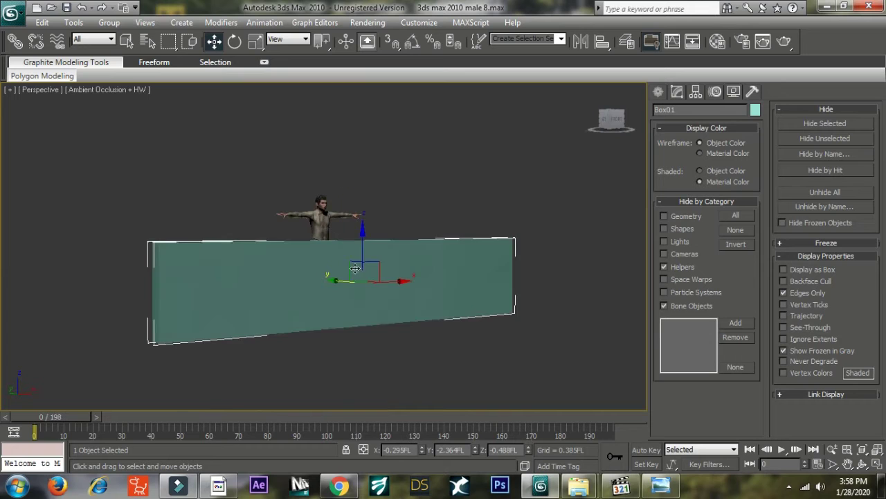
pyautogui.keyDown('alt'); pyautogui.moveTo(370, 258); pyautogui.dragTo(367, 263, button='middle'); pyautogui.keyUp('alt')
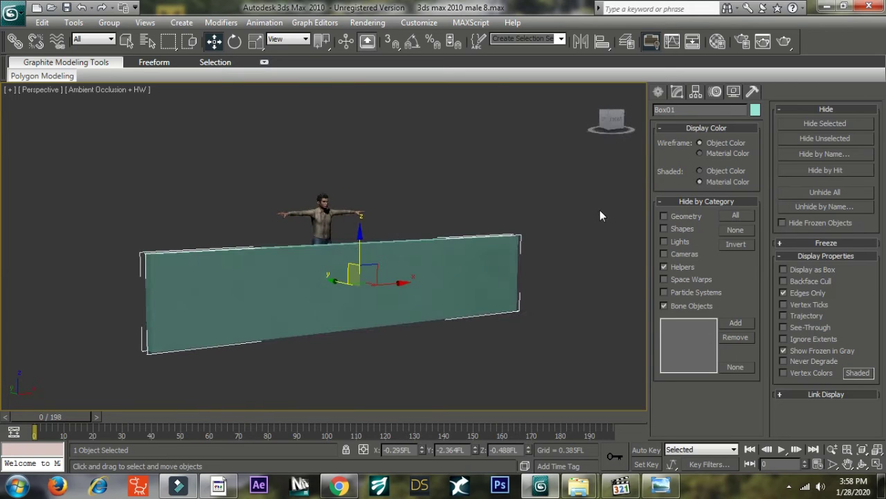
pyautogui.click(677, 92)
pyautogui.click(700, 128)
# Apply Unwrap UVW to the wall, enter Face level and window-select all its faces
pyautogui.scroll(-5, 699, 299)
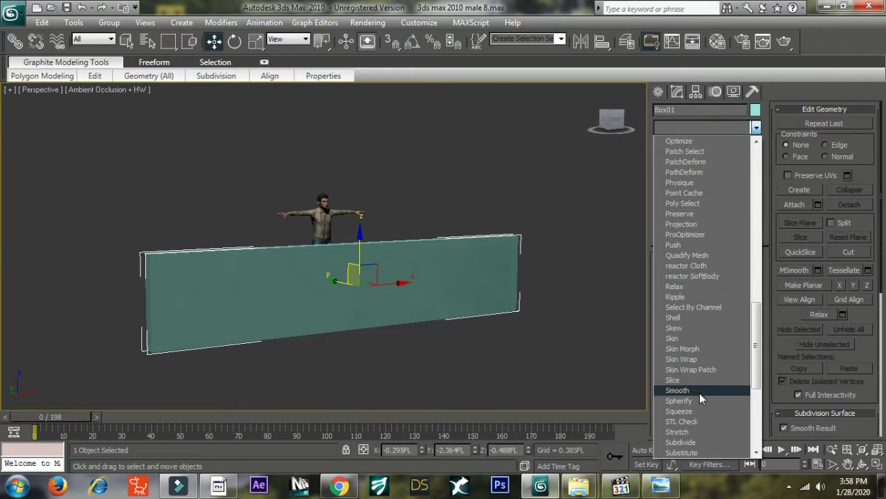
pyautogui.scroll(-5, 715, 343)
pyautogui.click(705, 425)
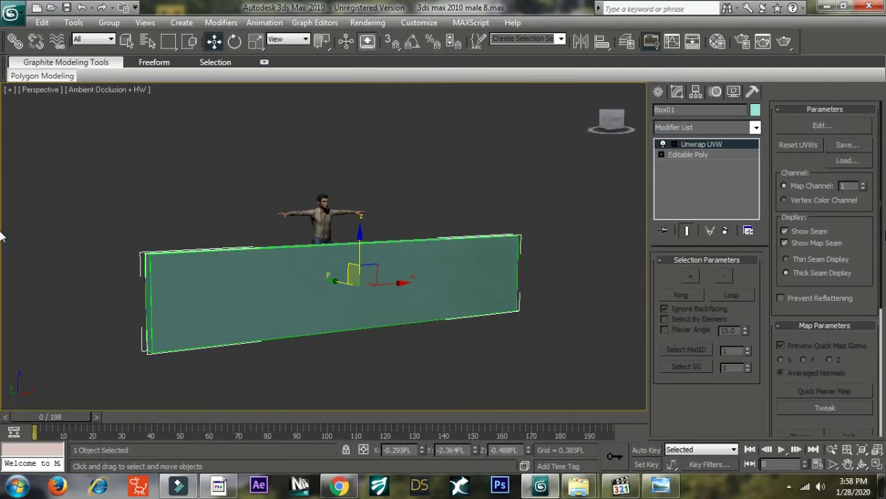
pyautogui.click(696, 175)
pyautogui.moveTo(109, 187); pyautogui.dragTo(527, 376)
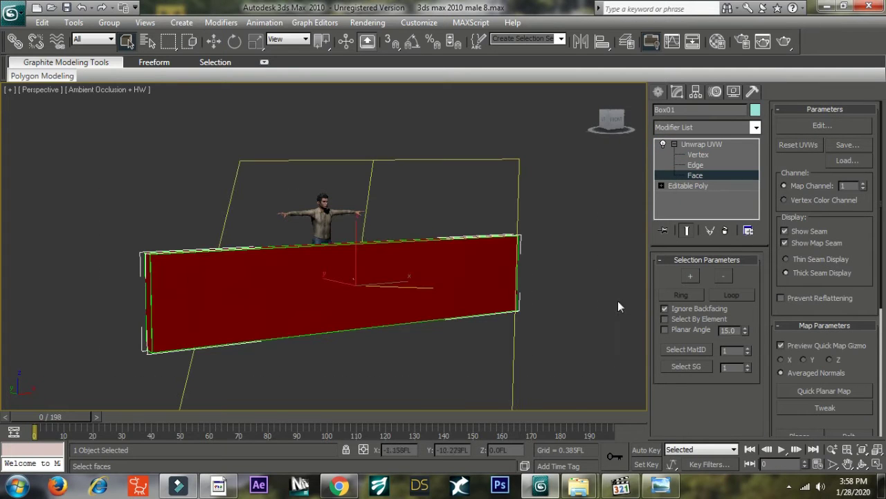
pyautogui.moveTo(618, 300)
pyautogui.keyDown('alt'); pyautogui.mouseDown(button='middle')
pyautogui.moveTo(333, 263)
pyautogui.moveTo(445, 332)
pyautogui.moveTo(328, 351)
pyautogui.mouseUp(button='middle'); pyautogui.keyUp('alt')
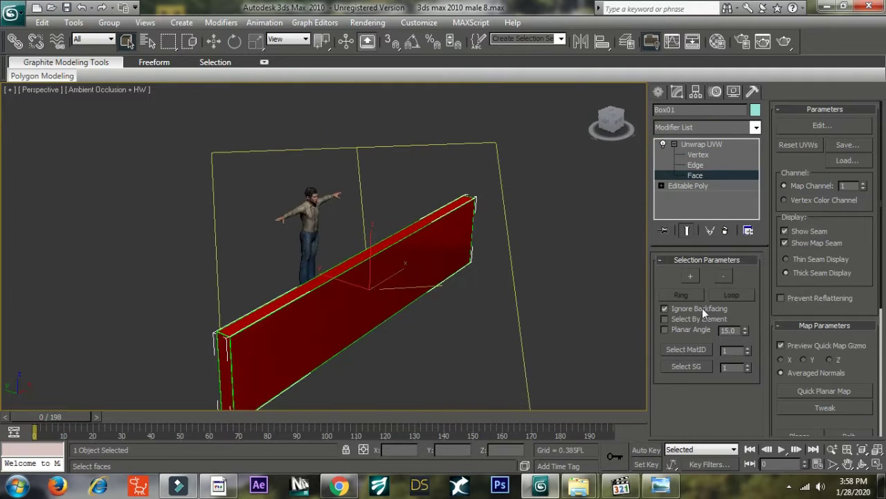
pyautogui.moveTo(320, 132)
pyautogui.keyDown('alt'); pyautogui.mouseDown(button='middle')
pyautogui.moveTo(336, 317)
pyautogui.moveTo(313, 154)
pyautogui.moveTo(234, 340)
pyautogui.moveTo(126, 277)
pyautogui.moveTo(164, 270)
pyautogui.mouseUp(button='middle'); pyautogui.keyUp('alt')
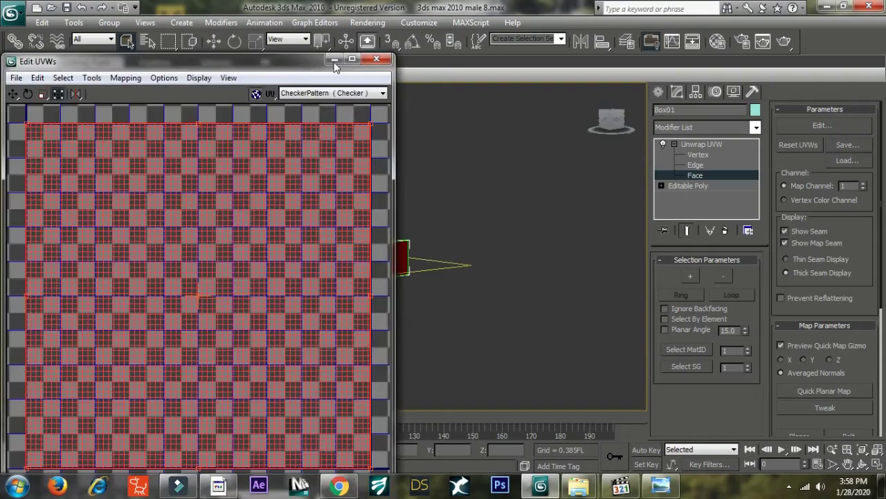
# Dock the Edit UVWs window beside the view and move the front face UVs to the right
pyautogui.moveTo(104, 54); pyautogui.dragTo(582, 49)
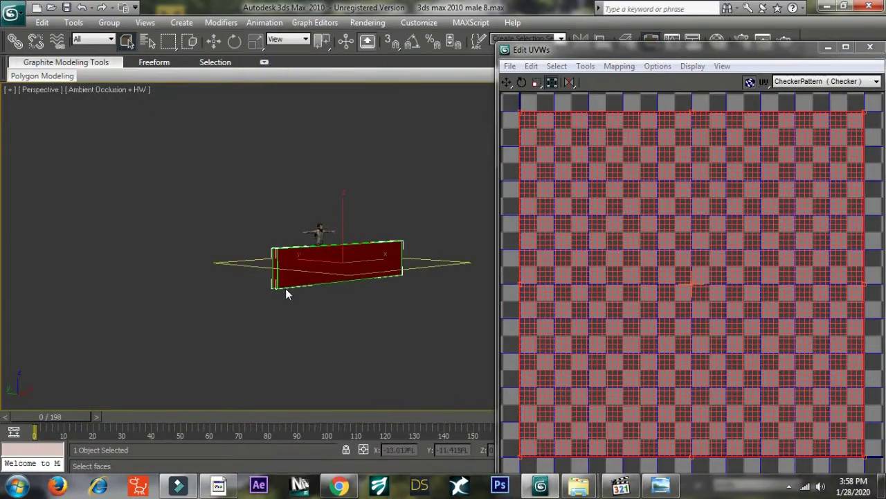
pyautogui.scroll(-5, 669, 247)
pyautogui.moveTo(741, 242); pyautogui.dragTo(681, 227, button='middle')
pyautogui.moveTo(603, 246); pyautogui.dragTo(698, 247)
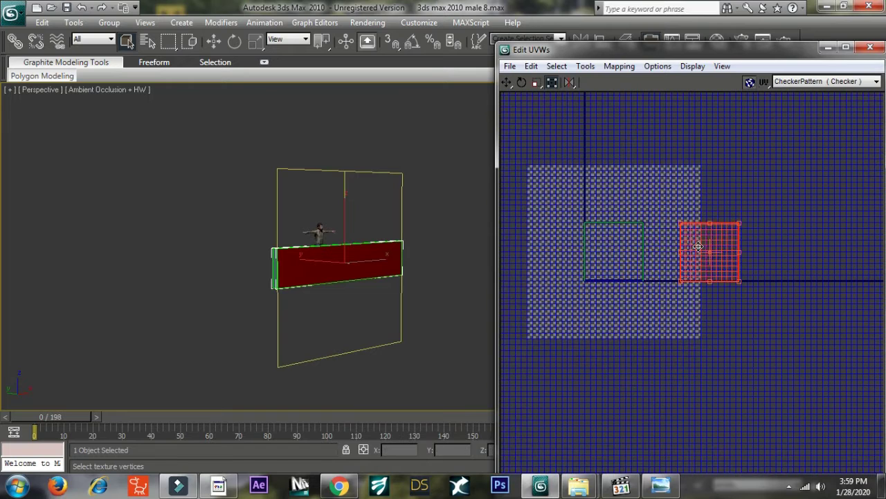
pyautogui.keyDown('alt'); pyautogui.moveTo(307, 304); pyautogui.dragTo(428, 286, button='middle'); pyautogui.keyUp('alt')
pyautogui.hotkey('ctrl', 'z')
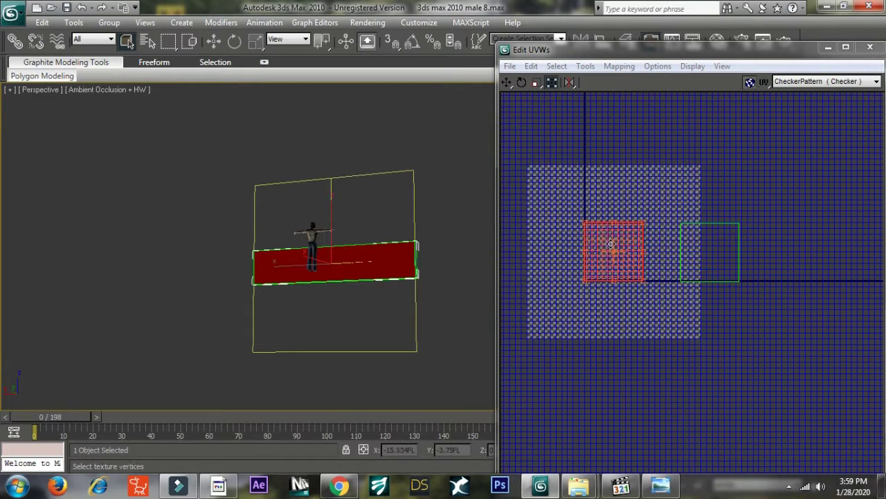
pyautogui.moveTo(611, 246); pyautogui.dragTo(770, 249)
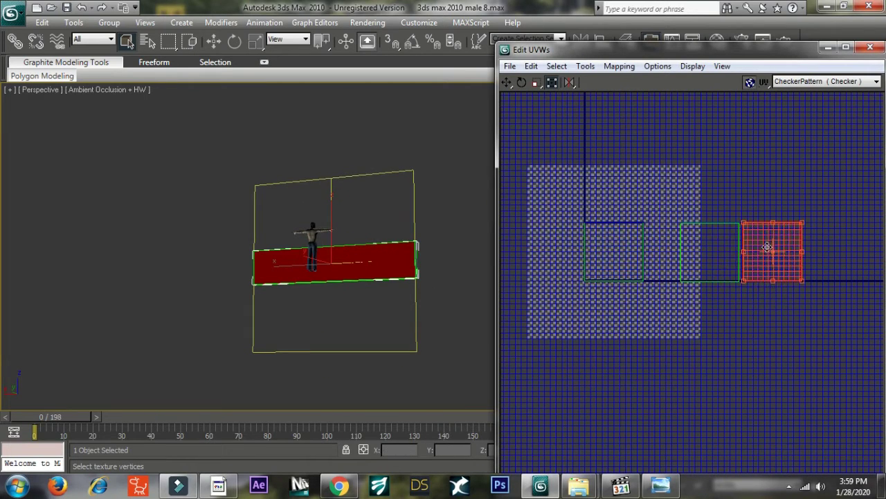
pyautogui.scroll(2, 772, 250)
pyautogui.moveTo(824, 235); pyautogui.dragTo(748, 229, button='middle')
pyautogui.scroll(3, 749, 230)
pyautogui.moveTo(603, 236); pyautogui.dragTo(686, 264, button='middle')
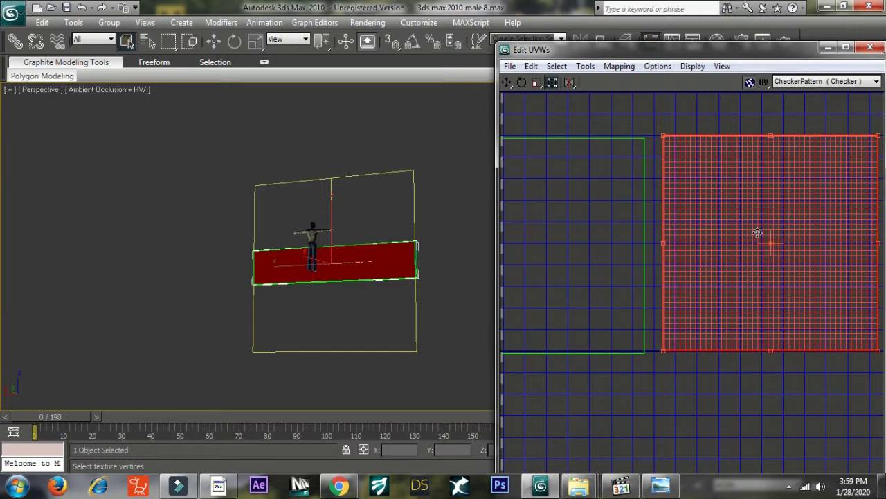
pyautogui.moveTo(757, 234); pyautogui.dragTo(744, 235)
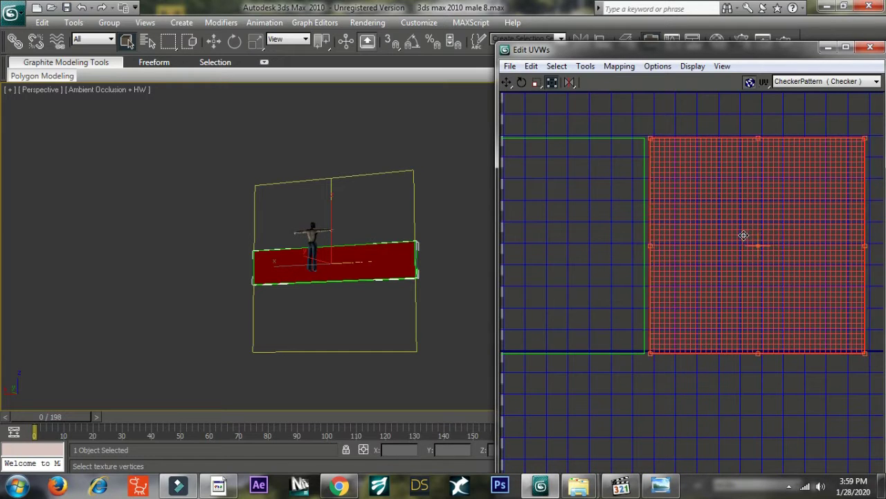
pyautogui.scroll(-1, 743, 236)
# Select the wall's top face in the viewport
pyautogui.moveTo(304, 266)
pyautogui.keyDown('alt'); pyautogui.mouseDown(button='middle')
pyautogui.moveTo(358, 266)
pyautogui.moveTo(301, 271)
pyautogui.moveTo(184, 257)
pyautogui.mouseUp(button='middle'); pyautogui.keyUp('alt')
pyautogui.scroll(2, 357, 266)
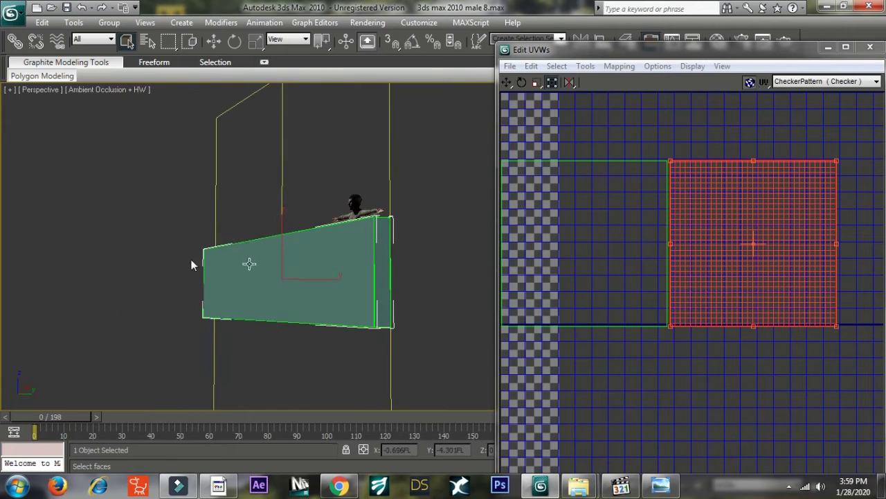
pyautogui.click(377, 269)
pyautogui.moveTo(377, 269)
pyautogui.keyDown('alt'); pyautogui.mouseDown(button='middle')
pyautogui.moveTo(362, 307)
pyautogui.moveTo(365, 283)
pyautogui.moveTo(249, 245)
pyautogui.moveTo(115, 242)
pyautogui.moveTo(260, 285)
pyautogui.moveTo(319, 256)
pyautogui.mouseUp(button='middle'); pyautogui.keyUp('alt')
pyautogui.click(364, 283)
pyautogui.keyDown('ctrl'); pyautogui.click(319, 257); pyautogui.keyUp('ctrl')
pyautogui.keyDown('alt'); pyautogui.moveTo(376, 203); pyautogui.dragTo(333, 271, button='middle'); pyautogui.keyUp('alt')
pyautogui.scroll(5, 333, 310)
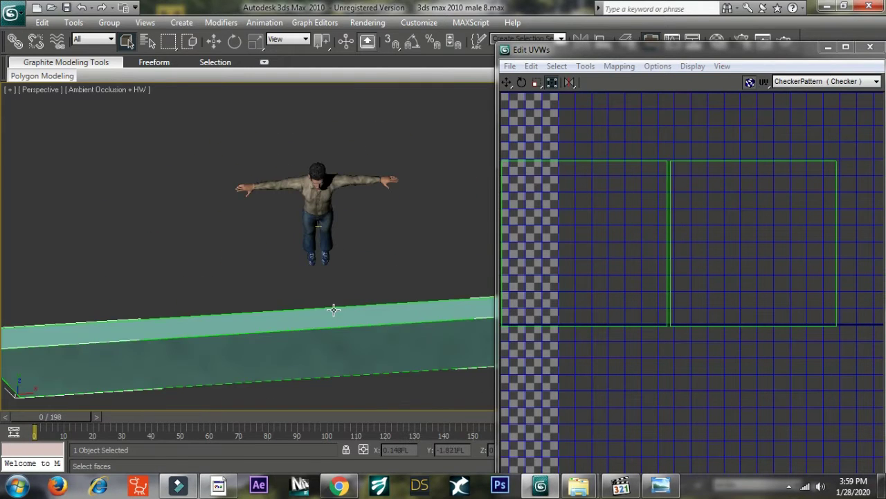
pyautogui.click(333, 310)
pyautogui.scroll(-1, 743, 265)
pyautogui.scroll(-2, 707, 245)
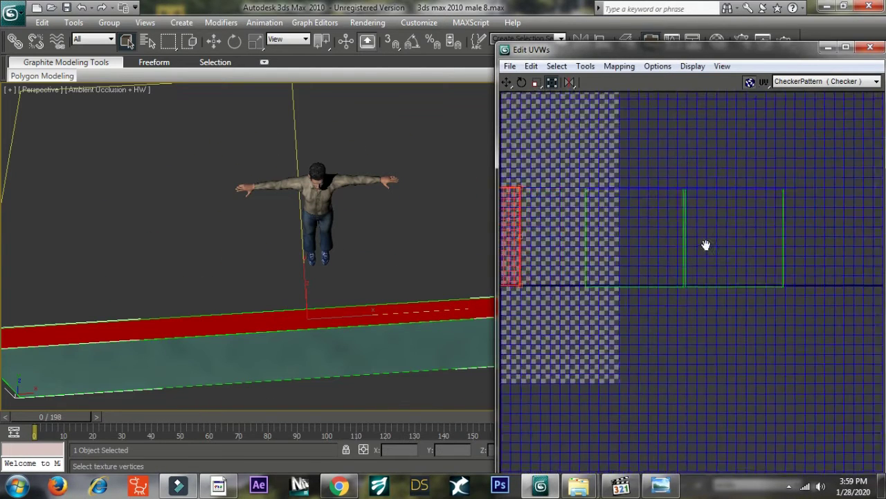
pyautogui.scroll(-2, 588, 252)
# Move the top face UVs up and to the right of the front patch
pyautogui.moveTo(588, 251); pyautogui.dragTo(706, 266, button='middle')
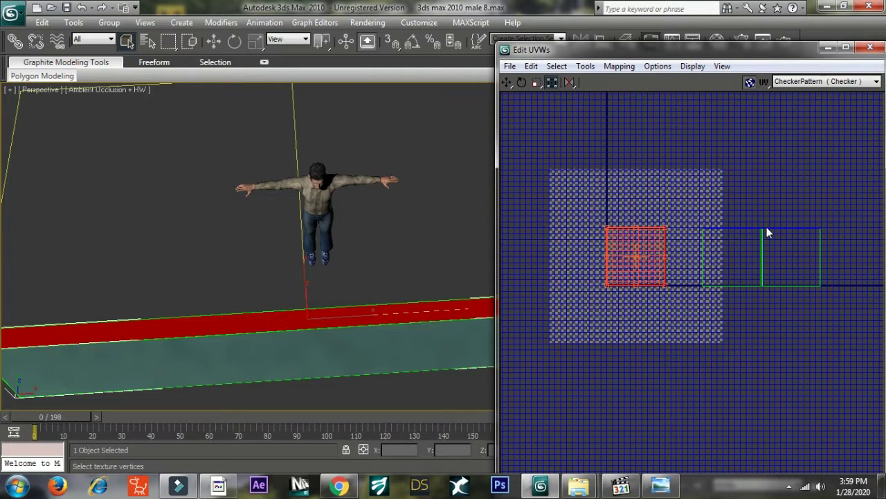
pyautogui.moveTo(688, 233); pyautogui.dragTo(695, 234, button='middle')
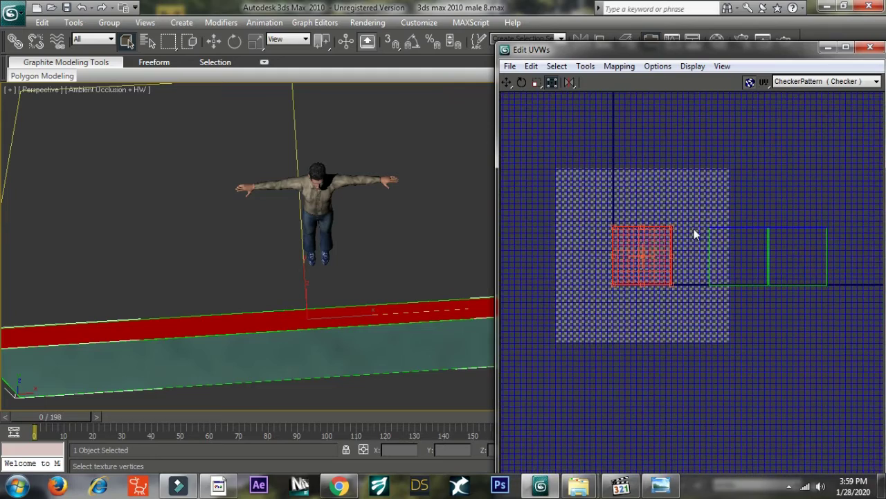
pyautogui.hotkey('alt', 'w')
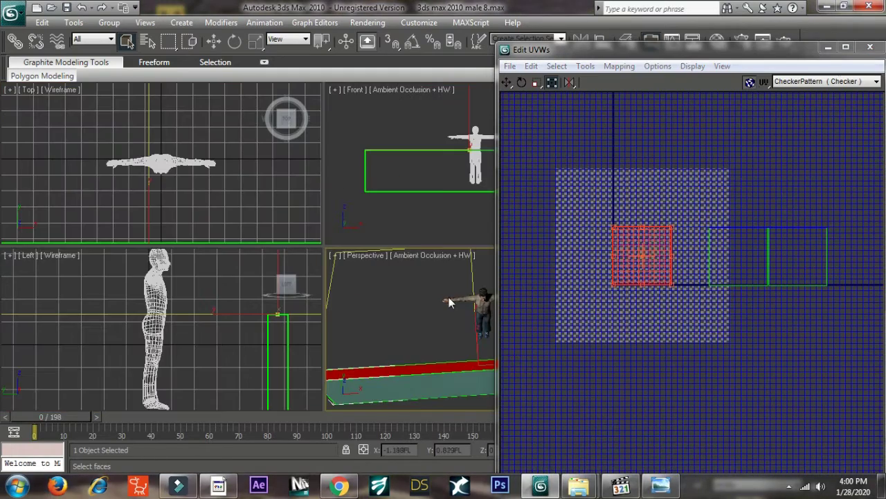
pyautogui.hotkey('alt', 'w')
pyautogui.moveTo(567, 276); pyautogui.dragTo(581, 289, button='middle')
pyautogui.scroll(2, 692, 265)
pyautogui.scroll(-3, 316, 248)
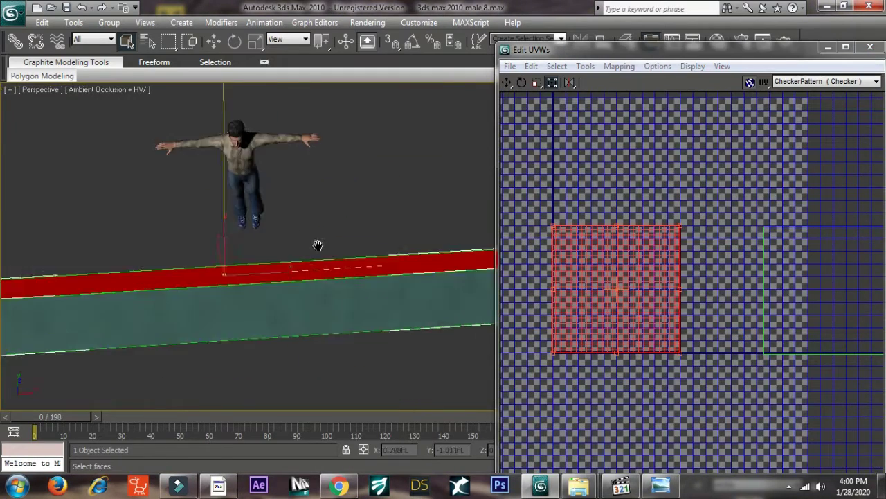
pyautogui.scroll(-2, 330, 261)
pyautogui.moveTo(775, 243); pyautogui.dragTo(687, 240, button='middle')
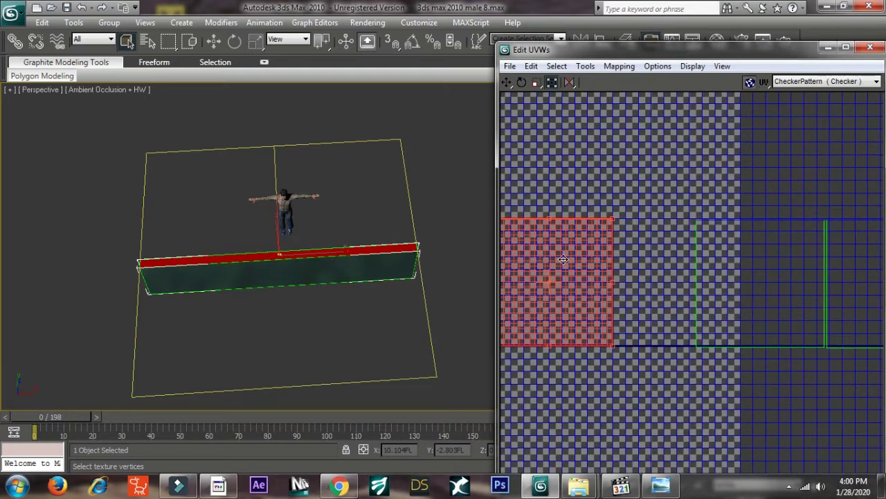
pyautogui.moveTo(563, 259); pyautogui.dragTo(777, 129)
pyautogui.moveTo(217, 279)
pyautogui.keyDown('alt'); pyautogui.mouseDown(button='middle')
pyautogui.moveTo(304, 229)
pyautogui.moveTo(156, 242)
pyautogui.mouseUp(button='middle'); pyautogui.keyUp('alt')
# Move the end face UVs above the other patches
pyautogui.keyDown('alt'); pyautogui.moveTo(403, 276); pyautogui.dragTo(448, 276, button='middle'); pyautogui.keyUp('alt')
pyautogui.scroll(3, 616, 273)
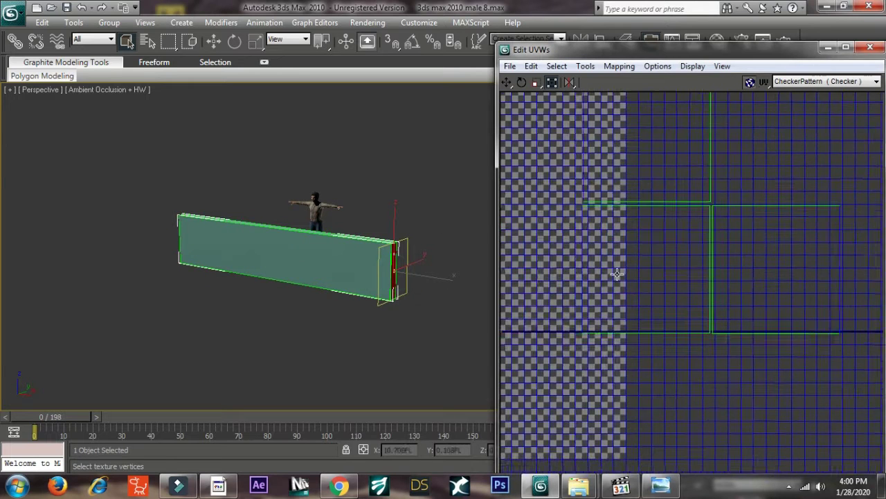
pyautogui.scroll(-3, 616, 274)
pyautogui.moveTo(566, 277)
pyautogui.mouseDown()
pyautogui.moveTo(699, 213)
pyautogui.moveTo(725, 215)
pyautogui.mouseUp()
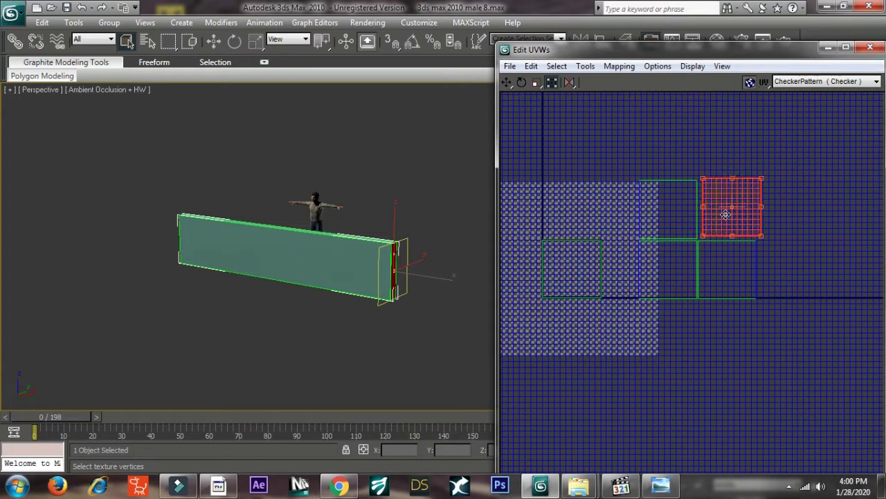
pyautogui.moveTo(206, 276)
pyautogui.keyDown('alt'); pyautogui.mouseDown(button='middle')
pyautogui.moveTo(392, 247)
pyautogui.moveTo(337, 251)
pyautogui.mouseUp(button='middle'); pyautogui.keyUp('alt')
pyautogui.hotkey('ctrl', 'z')
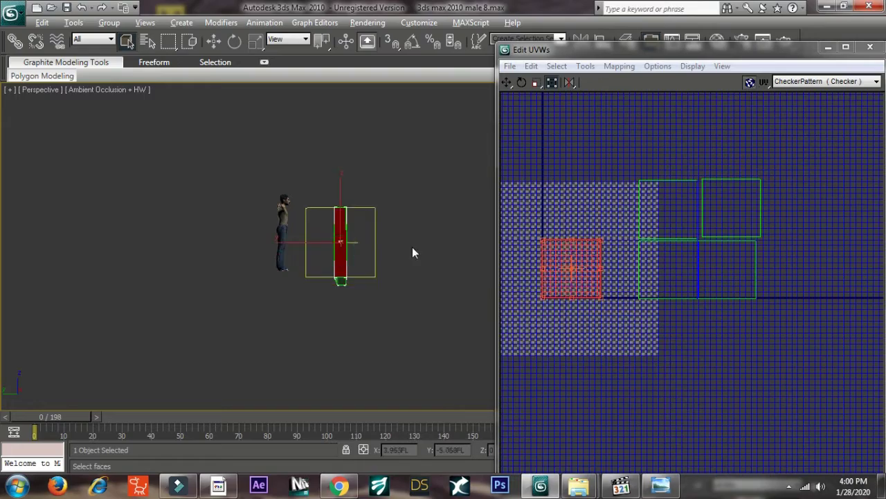
pyautogui.keyDown('alt'); pyautogui.moveTo(411, 252); pyautogui.dragTo(458, 253, button='middle'); pyautogui.keyUp('alt')
pyautogui.moveTo(566, 270); pyautogui.dragTo(627, 135)
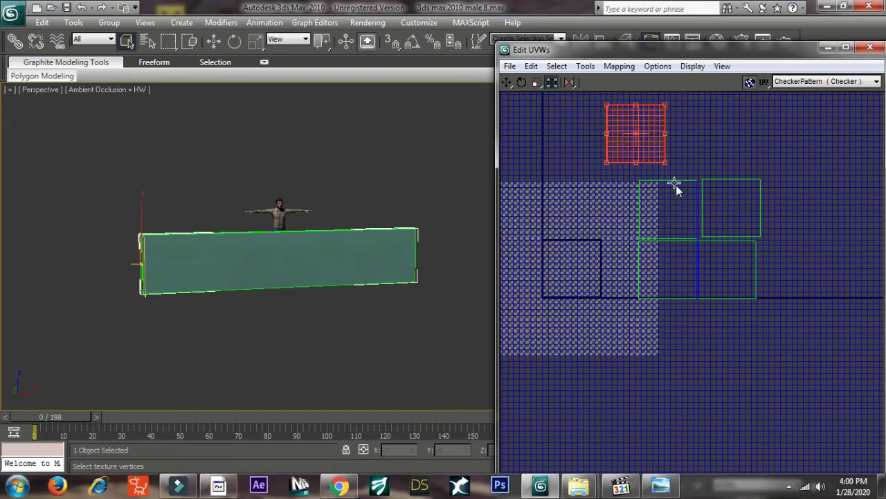
pyautogui.moveTo(733, 205); pyautogui.dragTo(723, 205, button='middle')
pyautogui.hotkey('alt', 'w')
# Maximize Edit UVWs and arrange the remaining face patches beside and above their neighbours
pyautogui.click(846, 47)
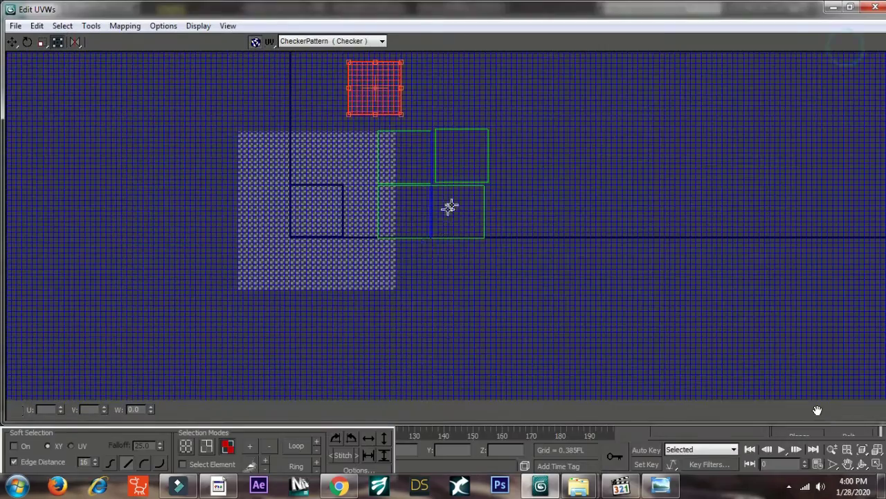
pyautogui.moveTo(451, 206); pyautogui.dragTo(452, 267, button='middle')
pyautogui.scroll(4, 453, 267)
pyautogui.click(391, 154)
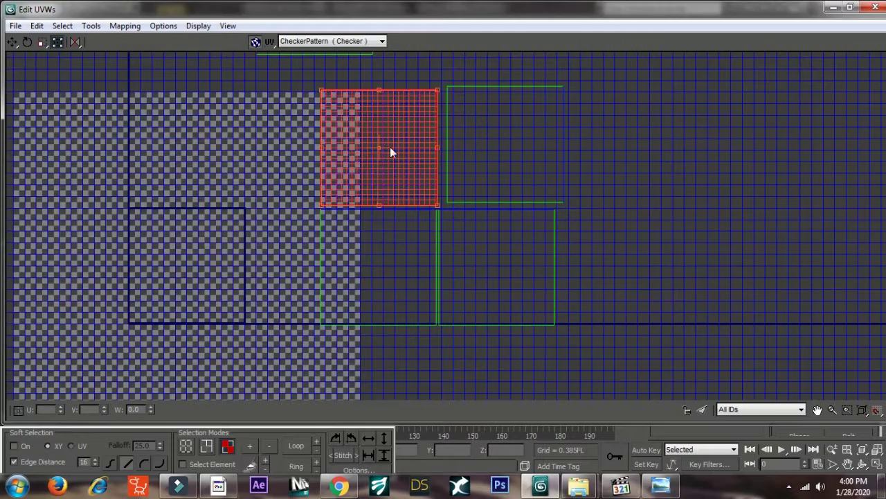
pyautogui.scroll(3, 391, 154)
pyautogui.scroll(-3, 392, 154)
pyautogui.moveTo(392, 154); pyautogui.dragTo(440, 161, button='middle')
pyautogui.moveTo(431, 148); pyautogui.dragTo(559, 154)
pyautogui.scroll(-2, 560, 155)
pyautogui.moveTo(560, 154); pyautogui.dragTo(475, 81, button='middle')
pyautogui.scroll(-2, 475, 81)
pyautogui.scroll(-1, 513, 156)
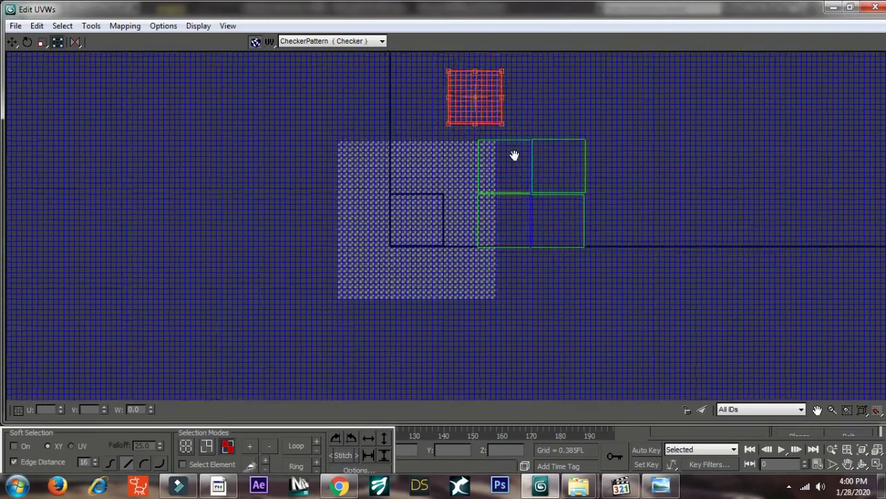
pyautogui.moveTo(513, 155); pyautogui.dragTo(525, 201, button='middle')
pyautogui.moveTo(487, 131)
pyautogui.mouseDown()
pyautogui.moveTo(580, 117)
pyautogui.moveTo(542, 143)
pyautogui.mouseUp()
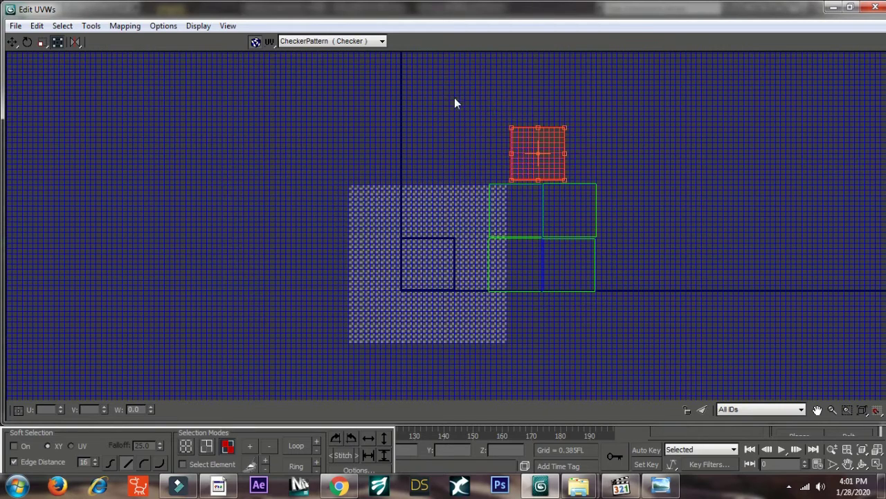
# Select all five UV patches and scale them down inside the texture tile
pyautogui.moveTo(460, 111)
pyautogui.mouseDown()
pyautogui.moveTo(512, 183)
pyautogui.moveTo(595, 249)
pyautogui.mouseUp()
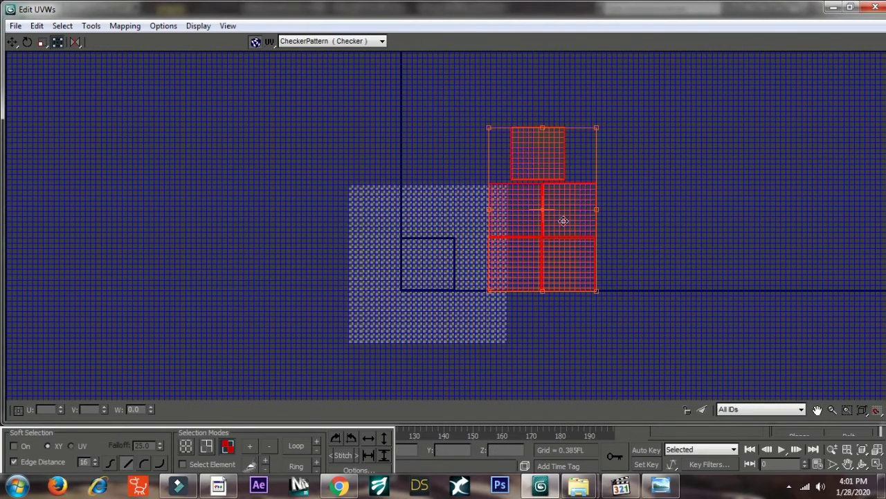
pyautogui.press('e')
pyautogui.moveTo(554, 219)
pyautogui.mouseDown()
pyautogui.moveTo(540, 251)
pyautogui.moveTo(431, 266)
pyautogui.mouseUp()
pyautogui.press('q')
pyautogui.scroll(3, 432, 272)
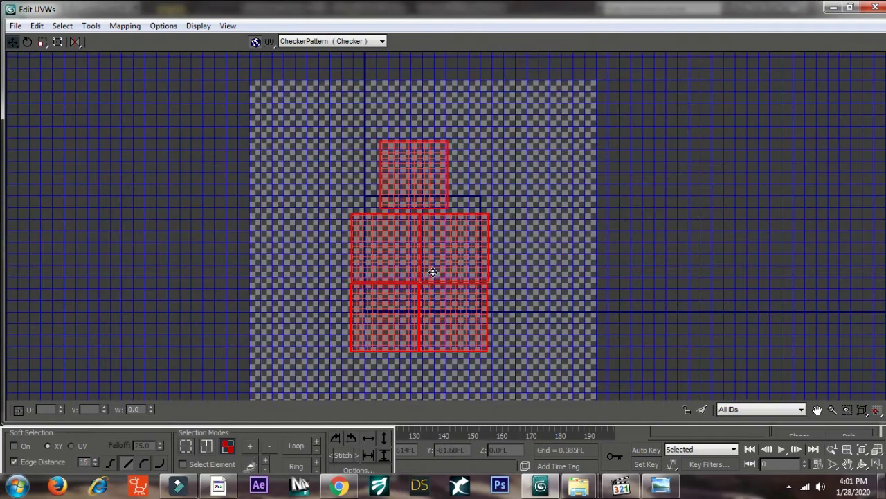
pyautogui.keyDown('alt'); pyautogui.moveTo(415, 297); pyautogui.dragTo(366, 164); pyautogui.keyUp('alt')
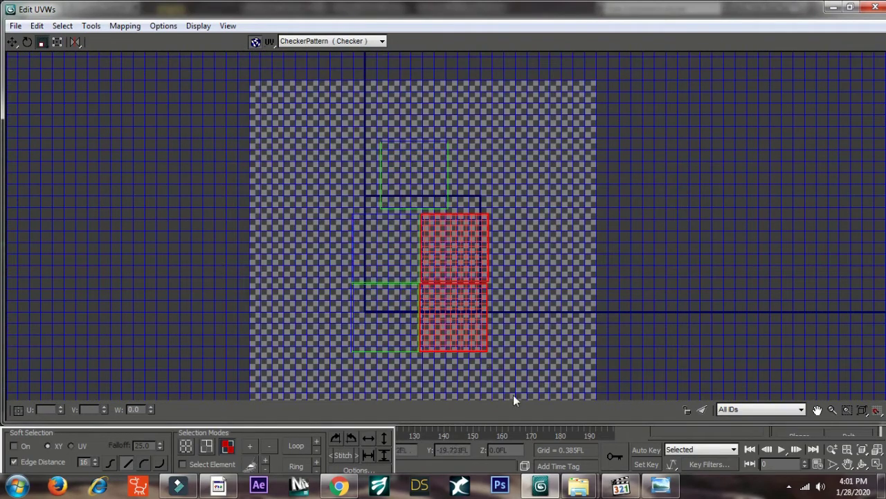
pyautogui.hotkey('ctrl', 'a')
pyautogui.click(304, 106)
pyautogui.hotkey('ctrl', 'a')
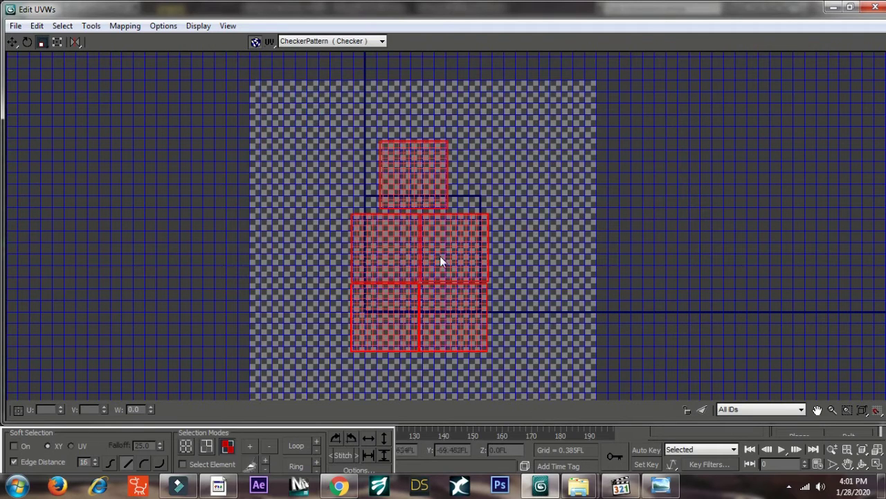
pyautogui.moveTo(439, 238); pyautogui.dragTo(438, 300)
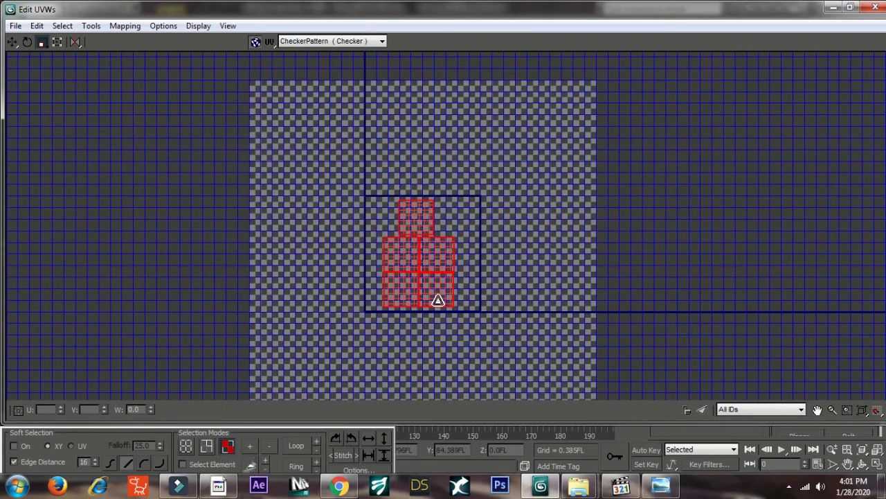
# Enlarge the UV group and the bottom two faces, then shrink the small upper face
pyautogui.scroll(2, 433, 299)
pyautogui.scroll(3, 434, 298)
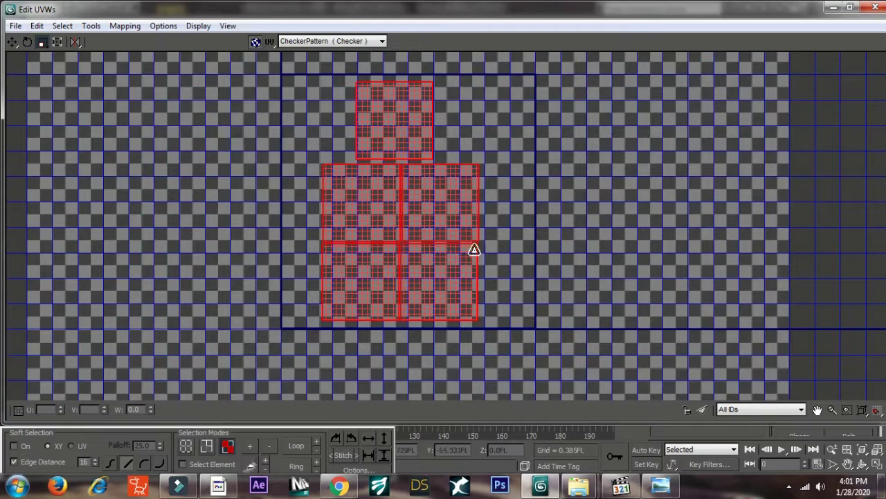
pyautogui.moveTo(453, 246); pyautogui.dragTo(450, 243)
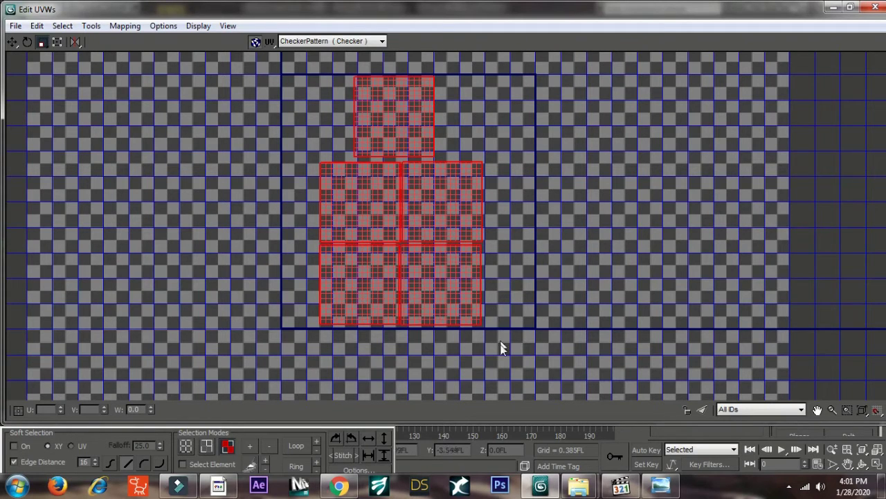
pyautogui.moveTo(248, 257); pyautogui.dragTo(248, 258)
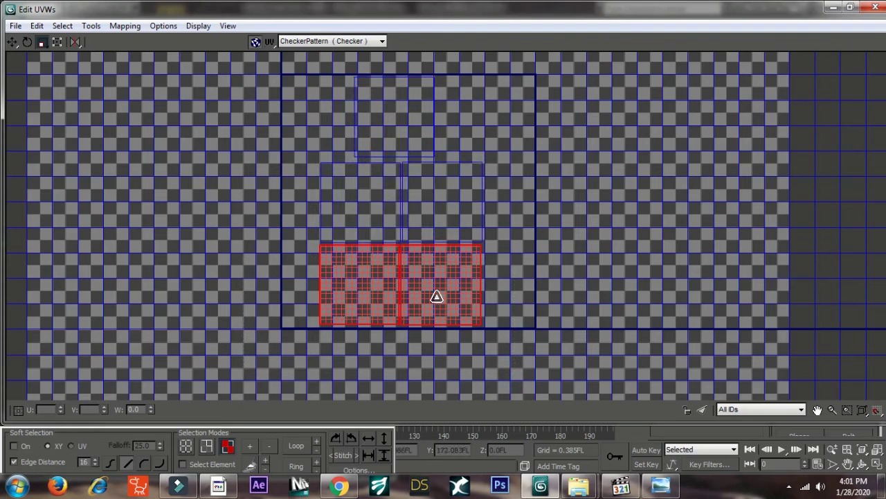
pyautogui.moveTo(437, 296)
pyautogui.mouseDown()
pyautogui.moveTo(425, 257)
pyautogui.moveTo(437, 258)
pyautogui.moveTo(428, 263)
pyautogui.mouseUp()
pyautogui.click(386, 187)
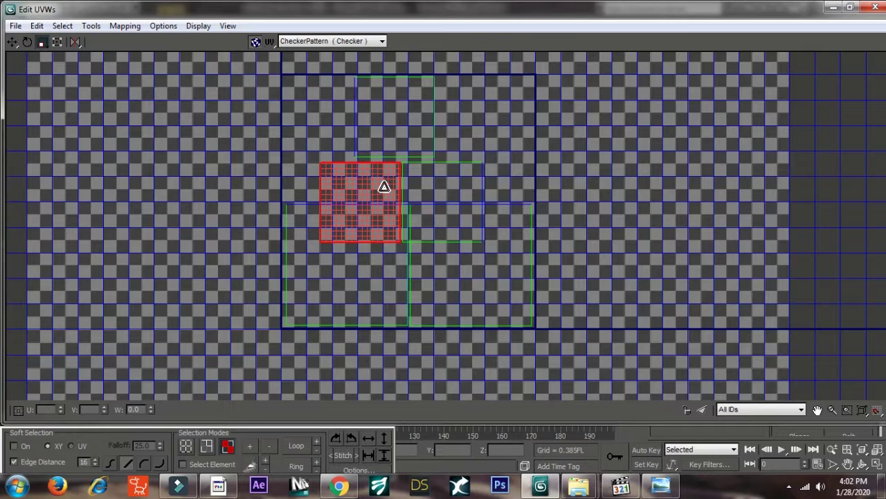
pyautogui.click(394, 126)
pyautogui.moveTo(392, 108)
pyautogui.mouseDown()
pyautogui.moveTo(409, 109)
pyautogui.moveTo(330, 102)
pyautogui.mouseUp()
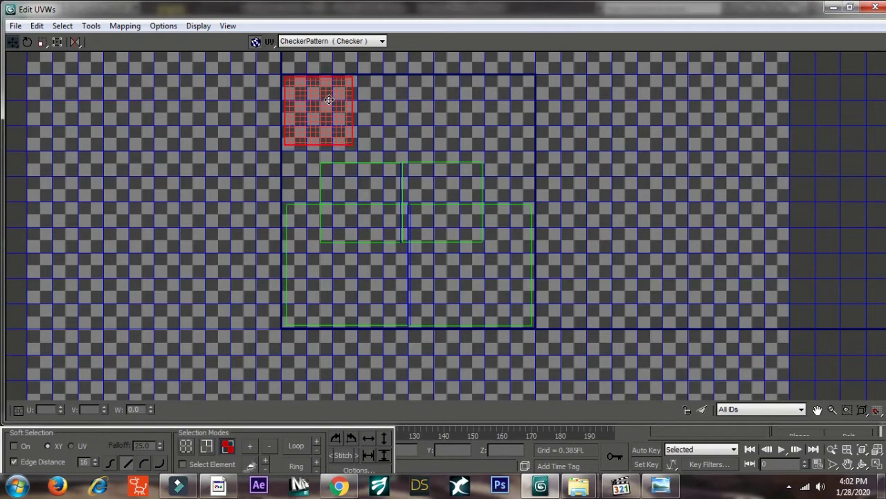
# Scale down the selected island and move the other small islands to the top of the square
pyautogui.press('r')
pyautogui.moveTo(329, 100); pyautogui.dragTo(330, 105)
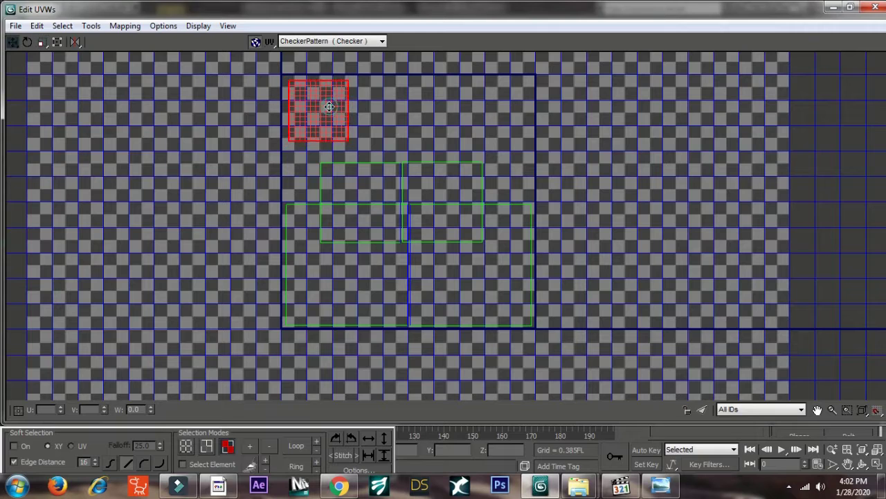
pyautogui.moveTo(356, 185); pyautogui.dragTo(390, 99)
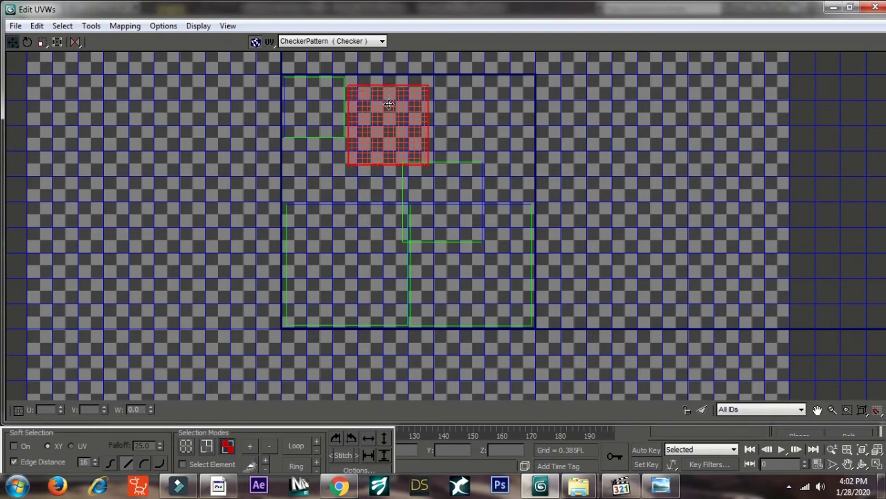
pyautogui.moveTo(423, 178); pyautogui.dragTo(486, 104)
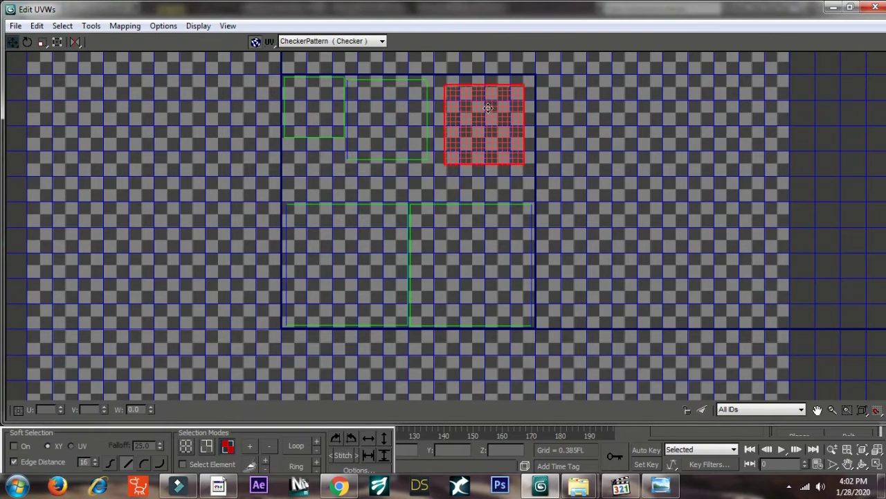
pyautogui.click(852, 8)
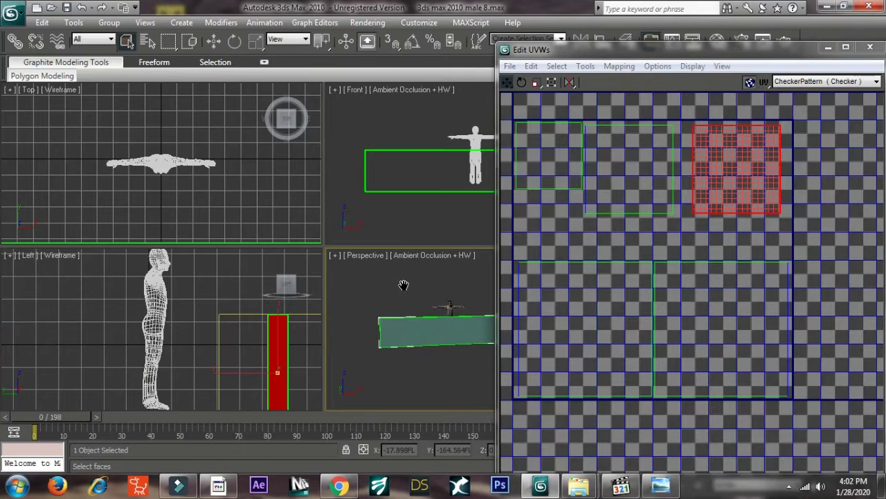
# Maximize the Perspective view and select each wall face to see which UV island it uses
pyautogui.moveTo(412, 286); pyautogui.dragTo(432, 282, button='middle')
pyautogui.hotkey('alt', 'w')
pyautogui.moveTo(340, 229)
pyautogui.keyDown('alt'); pyautogui.mouseDown(button='middle')
pyautogui.moveTo(253, 252)
pyautogui.moveTo(314, 274)
pyautogui.mouseUp(button='middle'); pyautogui.keyUp('alt')
pyautogui.click(253, 251)
pyautogui.click(406, 263)
pyautogui.moveTo(406, 263)
pyautogui.keyDown('alt'); pyautogui.mouseDown(button='middle')
pyautogui.moveTo(265, 284)
pyautogui.moveTo(330, 248)
pyautogui.mouseUp(button='middle'); pyautogui.keyUp('alt')
pyautogui.click(265, 284)
pyautogui.click(412, 240)
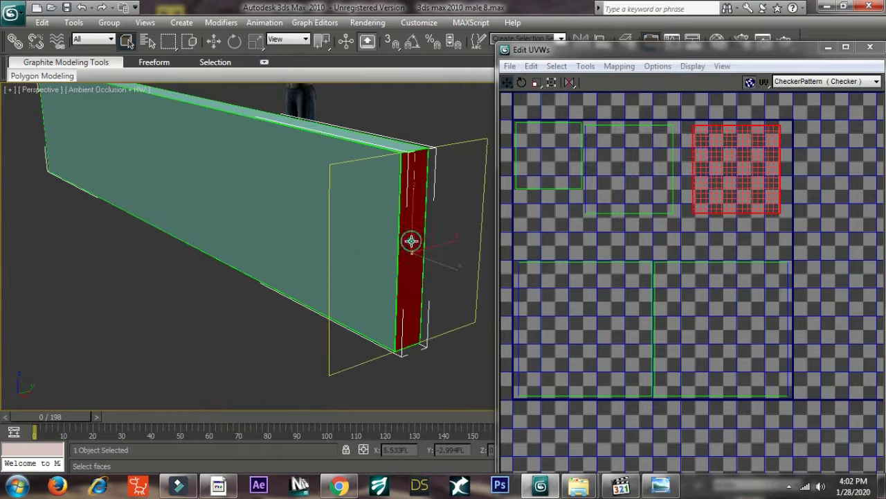
pyautogui.moveTo(411, 240)
pyautogui.keyDown('alt'); pyautogui.mouseDown(button='middle')
pyautogui.moveTo(289, 259)
pyautogui.moveTo(431, 244)
pyautogui.mouseUp(button='middle'); pyautogui.keyUp('alt')
pyautogui.click(259, 323)
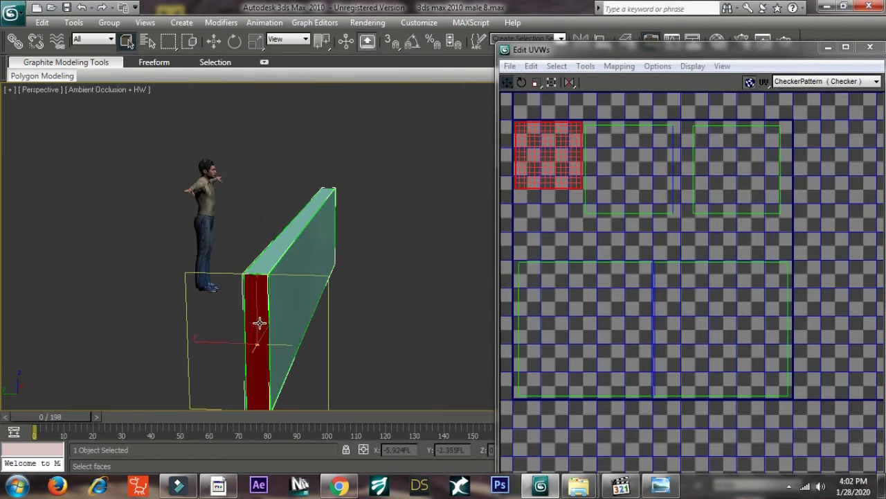
# Rearrange the upper islands so the top face's island sits in the upper-right corner, with Edit UVWs maximized
pyautogui.click(651, 169)
pyautogui.moveTo(651, 170); pyautogui.dragTo(853, 164)
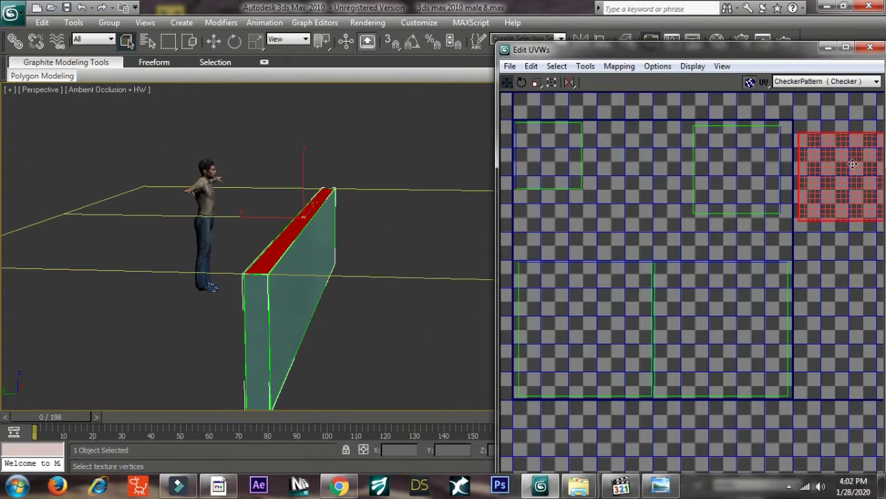
pyautogui.click(727, 166)
pyautogui.moveTo(727, 166); pyautogui.dragTo(621, 159)
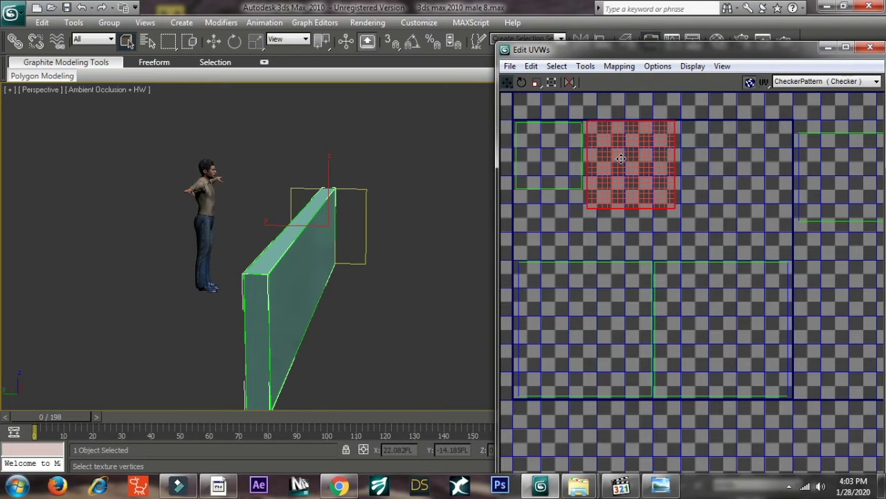
pyautogui.click(802, 190)
pyautogui.moveTo(836, 174); pyautogui.dragTo(761, 159)
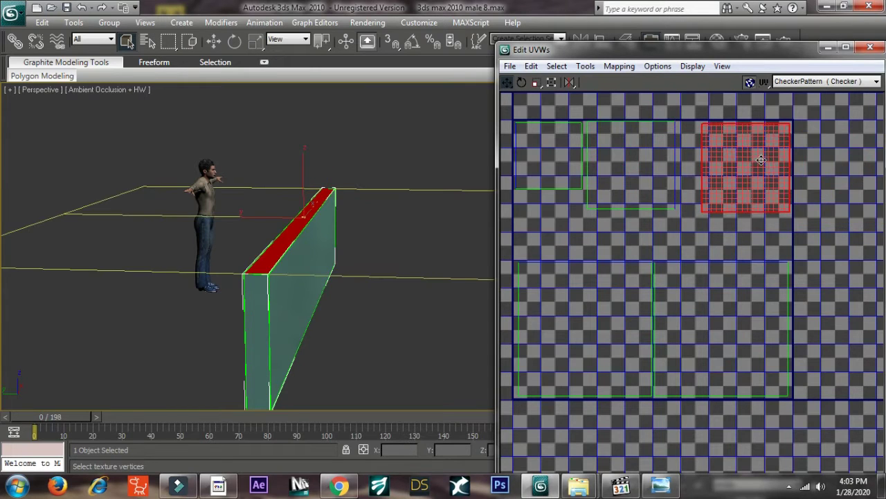
pyautogui.click(846, 47)
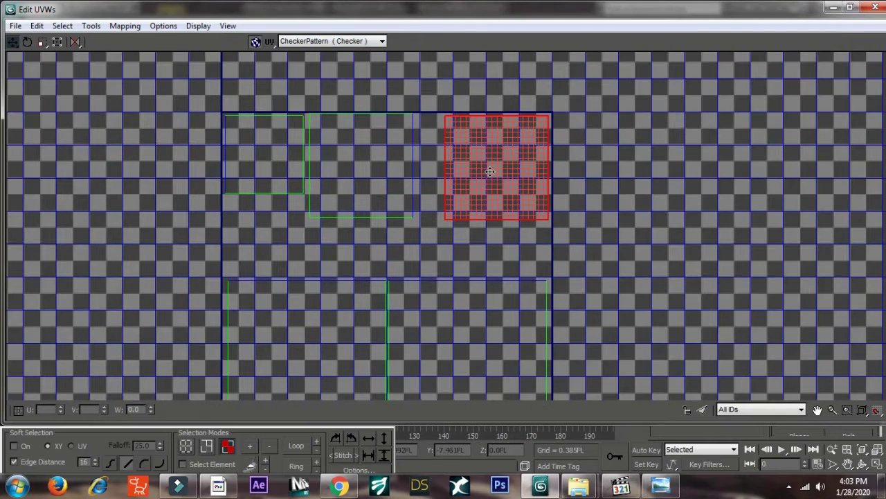
# Enlarge one island, shrink the middle top island and place it beside the small left island
pyautogui.press('r')
pyautogui.moveTo(491, 159)
pyautogui.mouseDown()
pyautogui.moveTo(495, 138)
pyautogui.moveTo(464, 179)
pyautogui.mouseUp()
pyautogui.press('w')
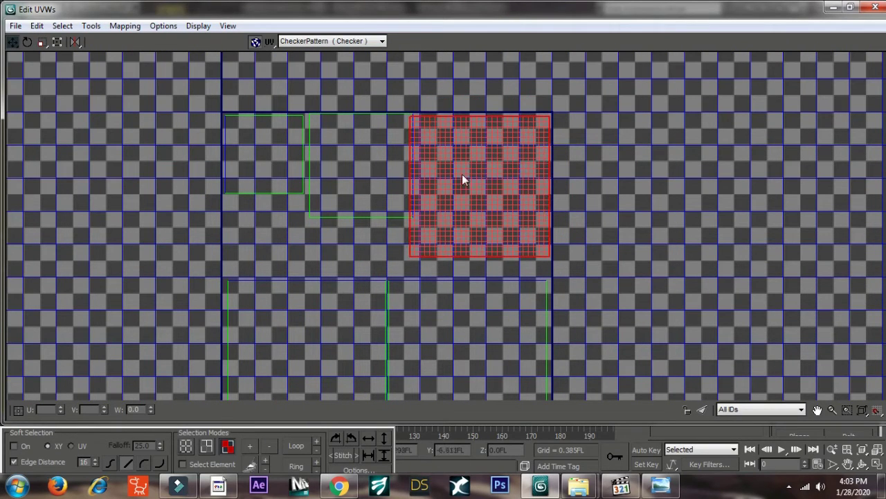
pyautogui.click(333, 176)
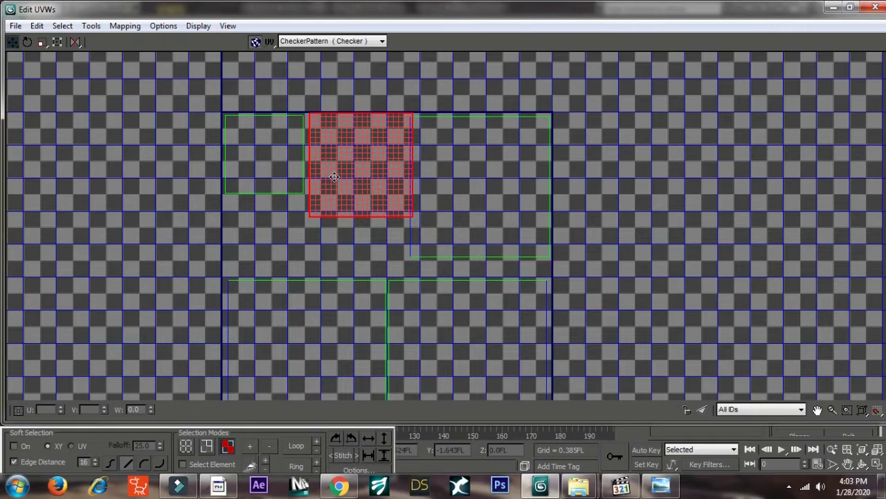
pyautogui.press('r')
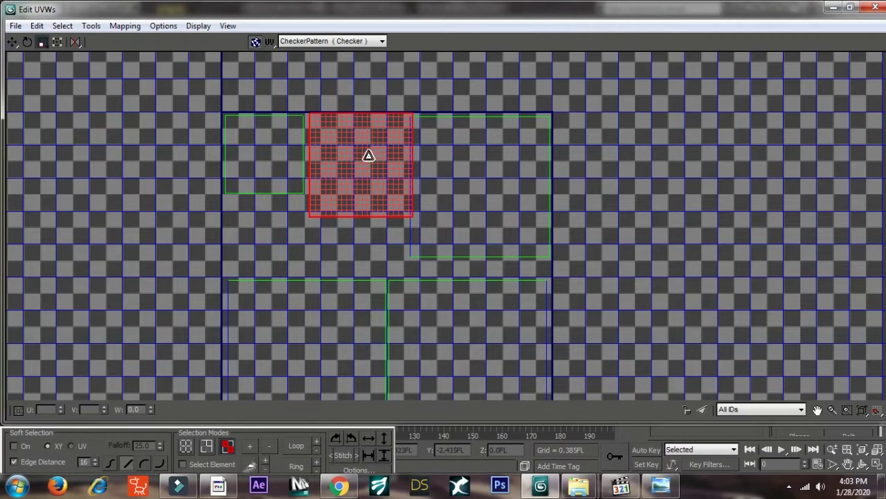
pyautogui.moveTo(367, 153); pyautogui.dragTo(365, 164)
pyautogui.click(275, 148)
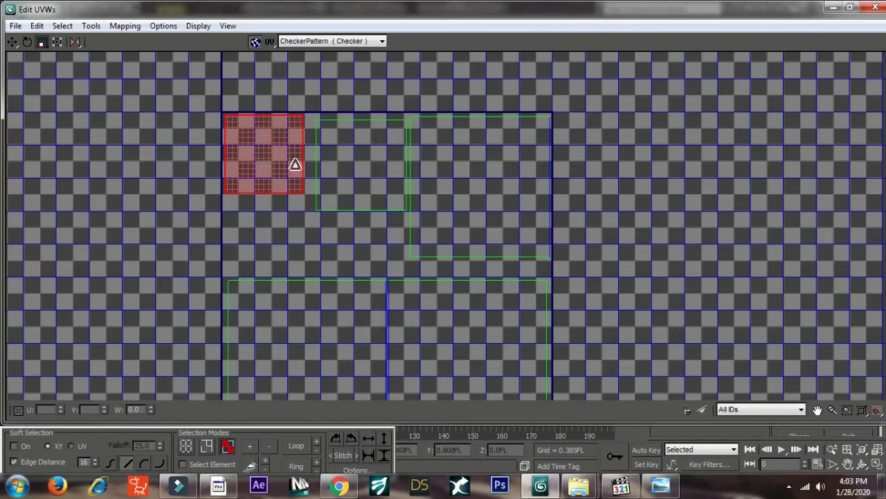
pyautogui.click(344, 151)
pyautogui.press('w')
pyautogui.moveTo(365, 151); pyautogui.dragTo(355, 147)
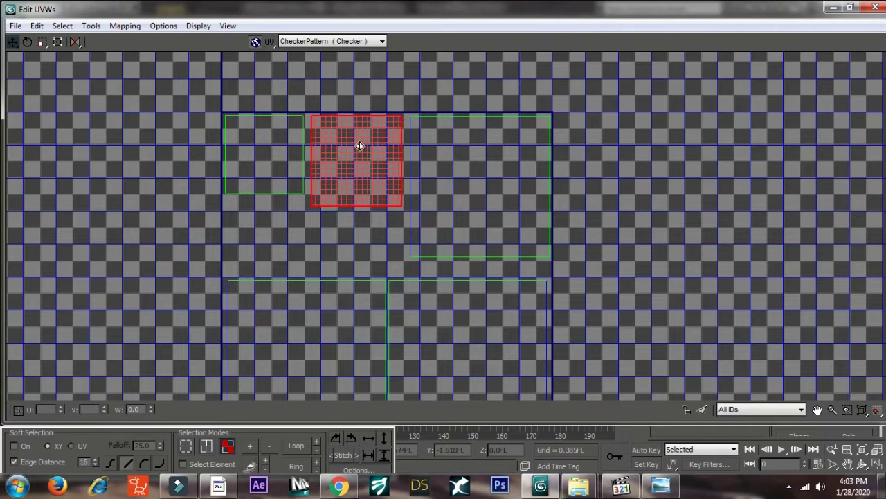
# Enlarge the top face's island to fill the space and slightly shrink the upper-middle island
pyautogui.click(280, 158)
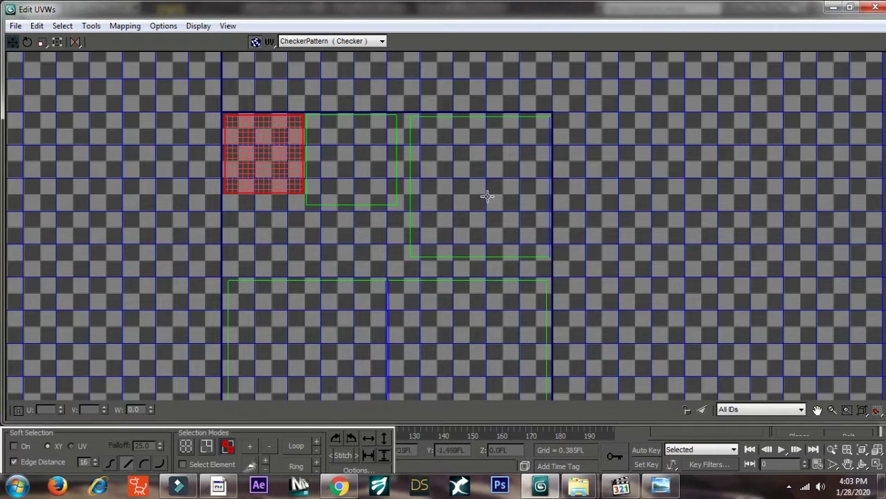
pyautogui.click(486, 193)
pyautogui.press('r')
pyautogui.moveTo(489, 191)
pyautogui.mouseDown()
pyautogui.moveTo(496, 191)
pyautogui.moveTo(487, 193)
pyautogui.mouseUp()
pyautogui.press('w')
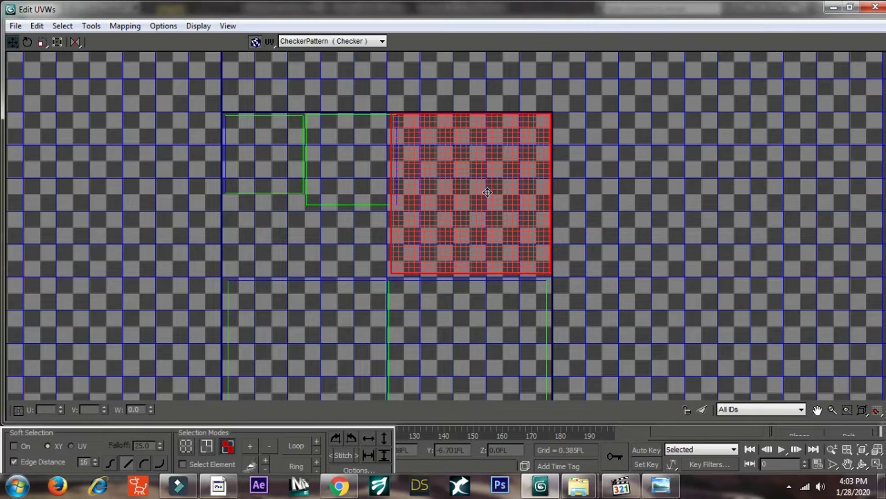
pyautogui.click(337, 178)
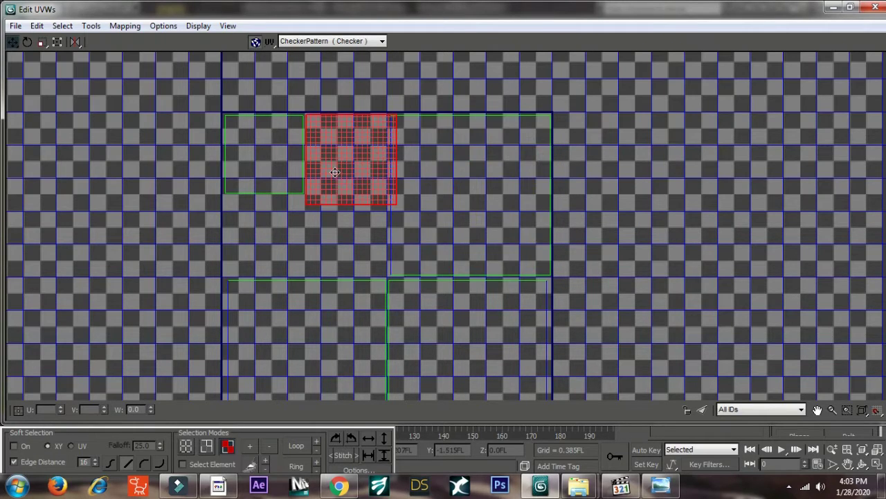
pyautogui.press('r')
pyautogui.moveTo(340, 173); pyautogui.dragTo(353, 165)
pyautogui.press('w')
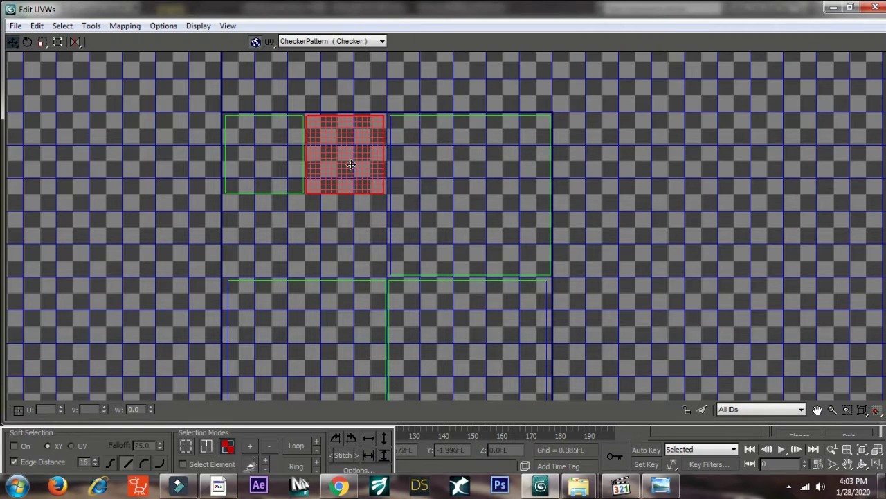
pyautogui.click(528, 189)
# Check which wall face each island maps to in the viewport, then maximize Edit UVWs again
pyautogui.scroll(-4, 635, 208)
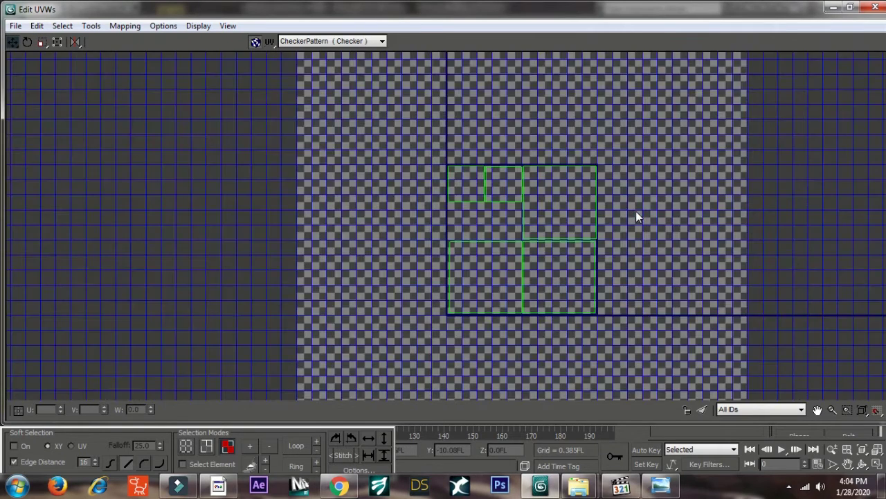
pyautogui.click(851, 7)
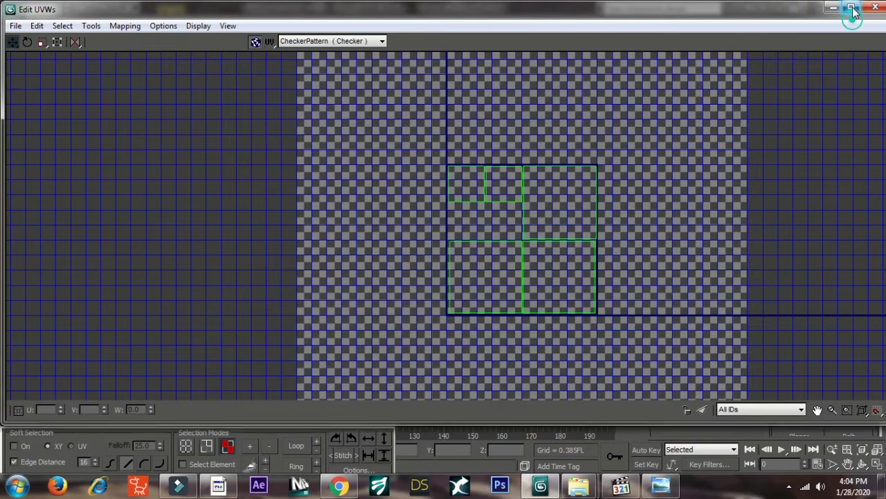
pyautogui.moveTo(770, 48); pyautogui.dragTo(681, 25)
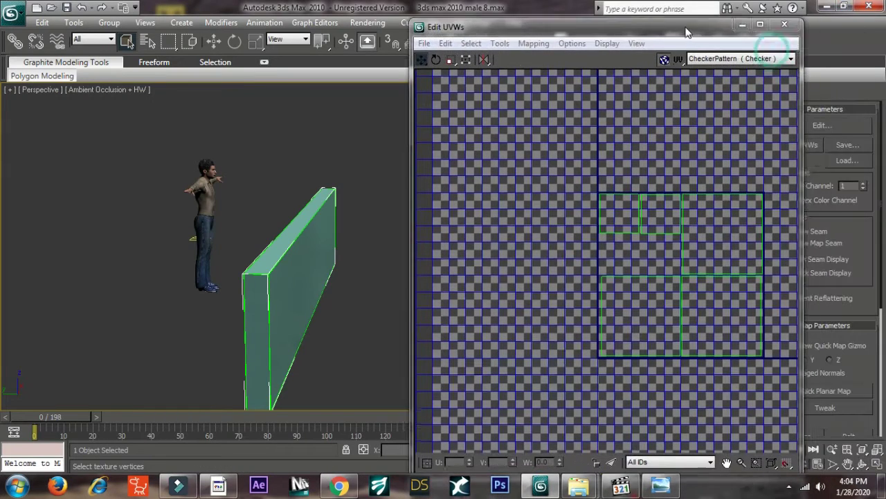
pyautogui.click(656, 209)
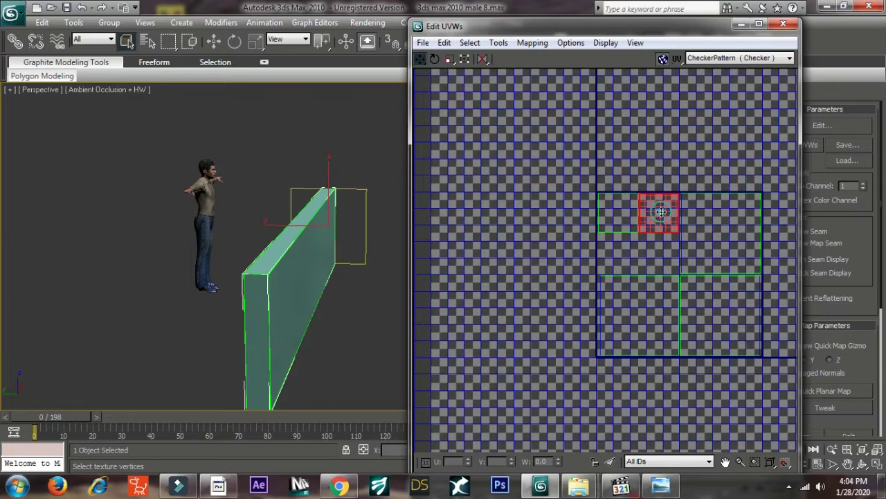
pyautogui.click(721, 281)
pyautogui.click(657, 311)
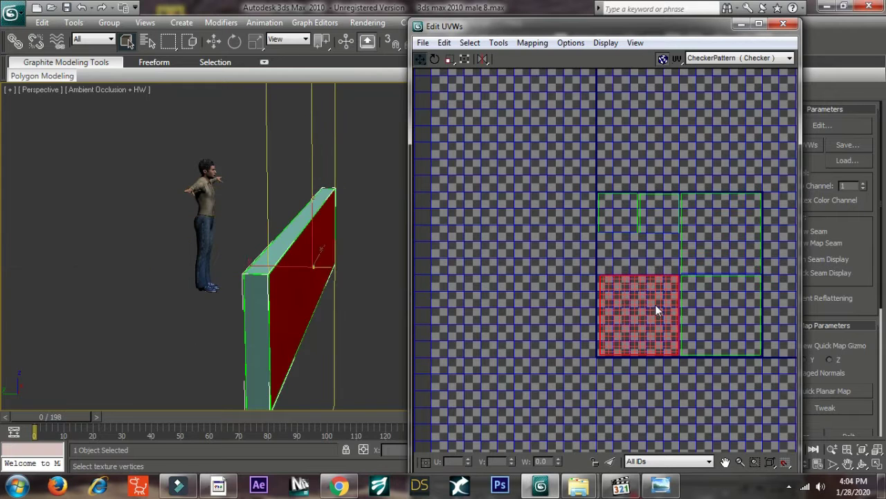
pyautogui.click(759, 27)
# Render the wall's UV layout as a template image
pyautogui.click(62, 25)
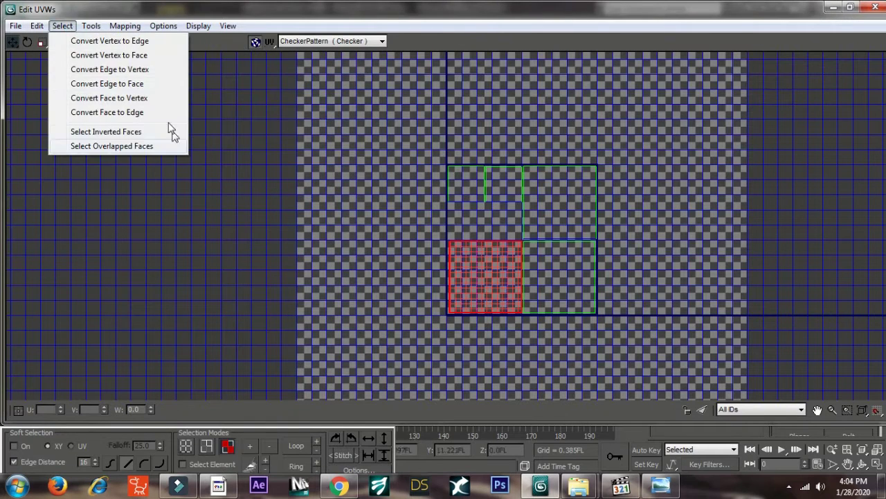
pyautogui.click(63, 25)
pyautogui.click(84, 26)
pyautogui.click(138, 254)
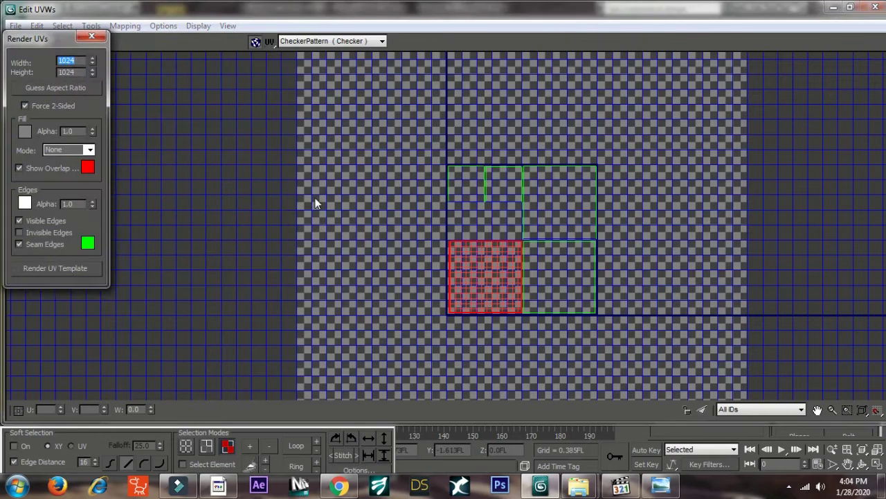
pyautogui.click(62, 268)
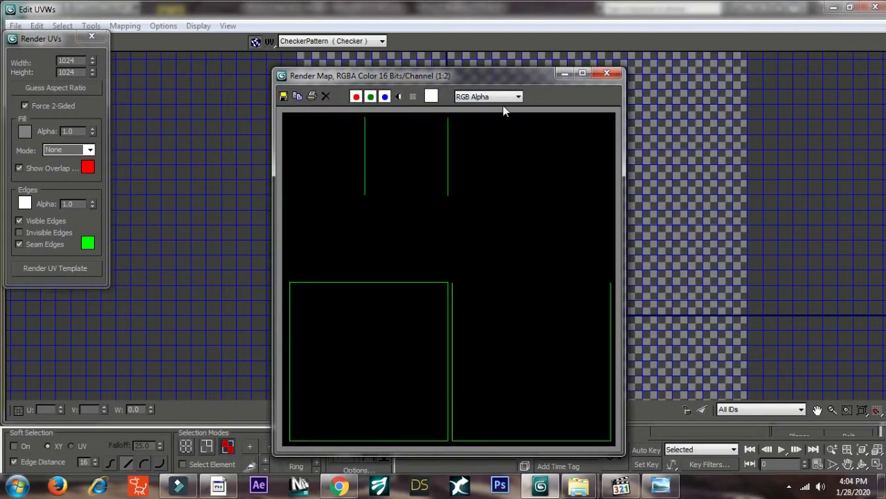
# Re-render the template and browse to the 3ds max folder to save it
pyautogui.click(283, 97)
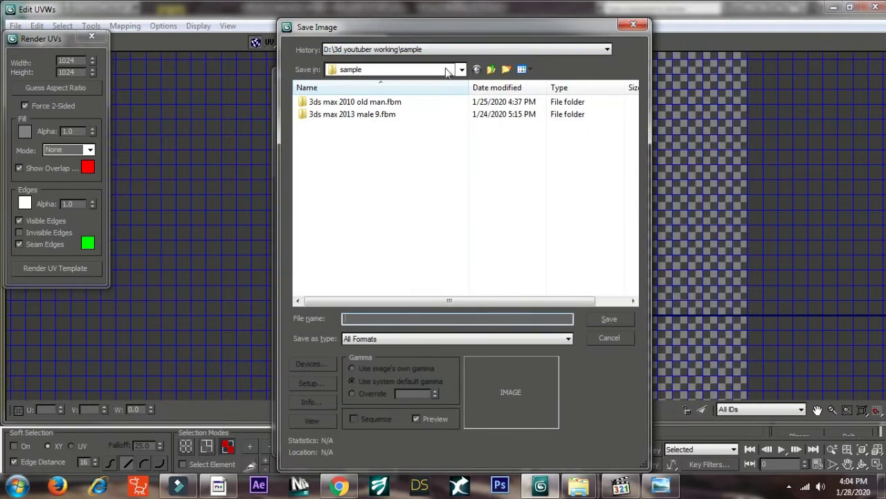
pyautogui.click(458, 72)
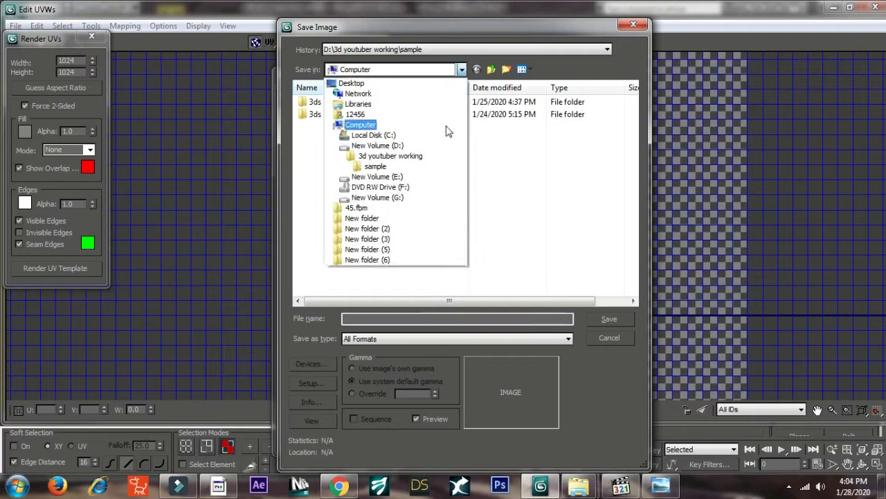
pyautogui.click(491, 69)
pyautogui.click(391, 178)
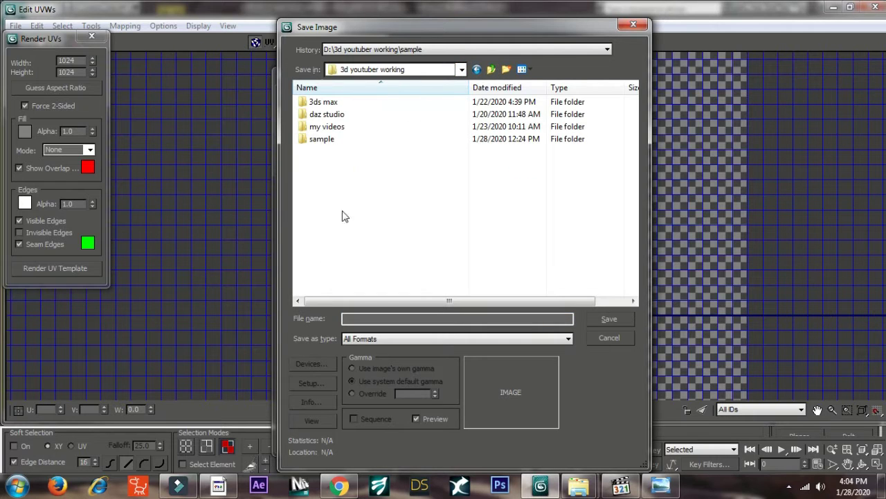
pyautogui.doubleClick(324, 138)
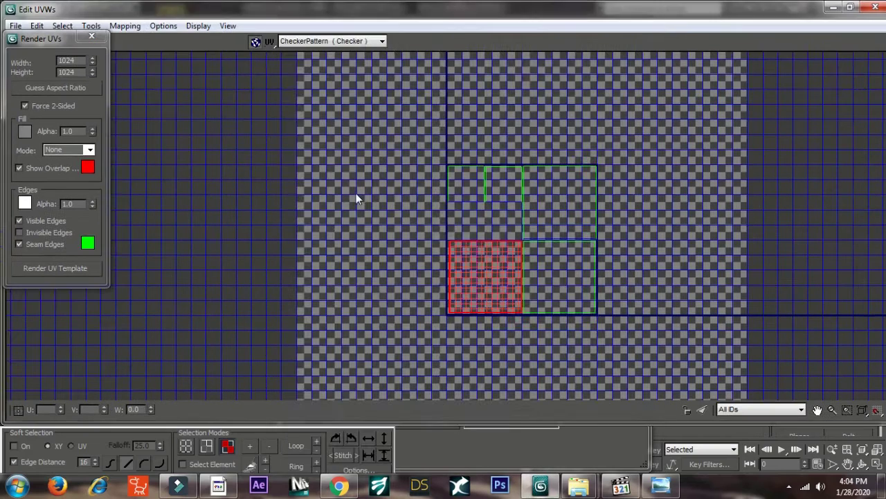
pyautogui.click(75, 268)
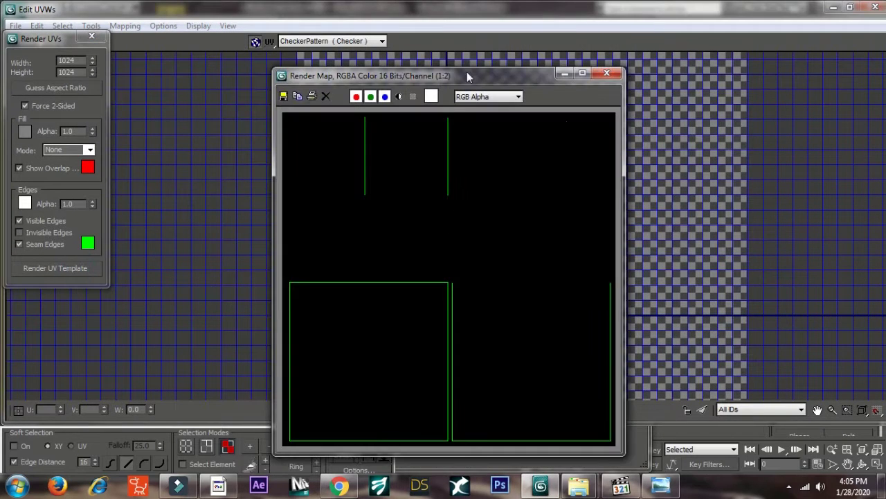
pyautogui.click(283, 96)
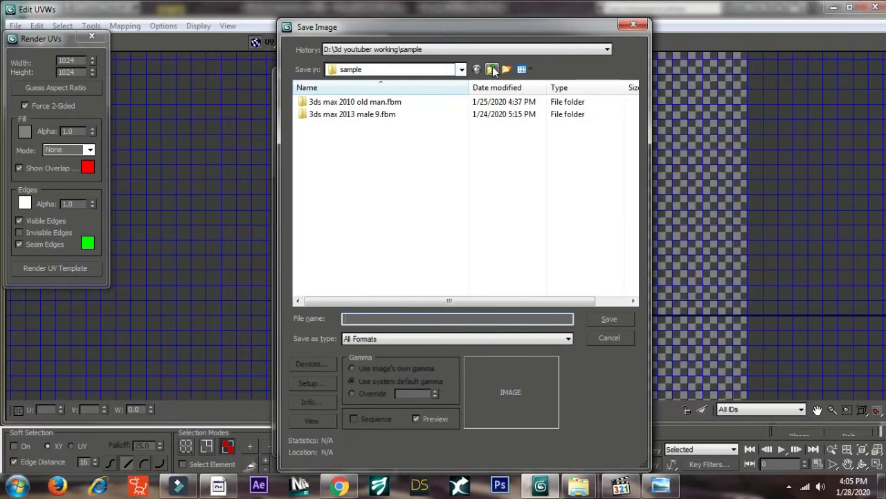
pyautogui.click(491, 70)
pyautogui.doubleClick(355, 103)
# Create a '3ds max building' folder and save the map there as PNG 'bondring map'
pyautogui.rightClick(396, 213)
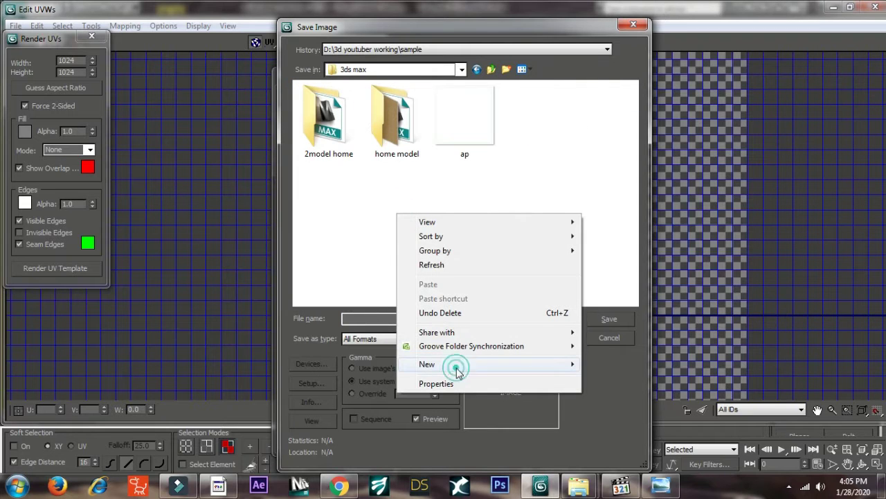
pyautogui.click(613, 173)
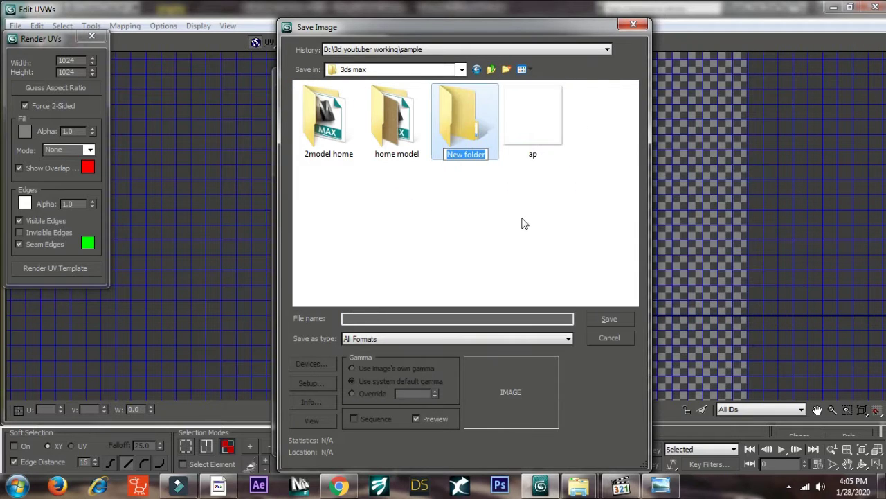
pyautogui.write('3ds max')
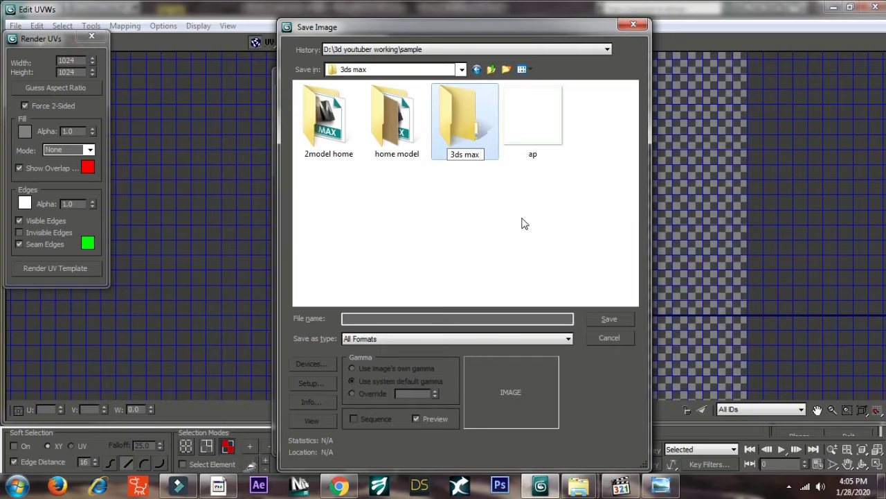
pyautogui.write(' building')
pyautogui.press('Return')
pyautogui.press('Return')
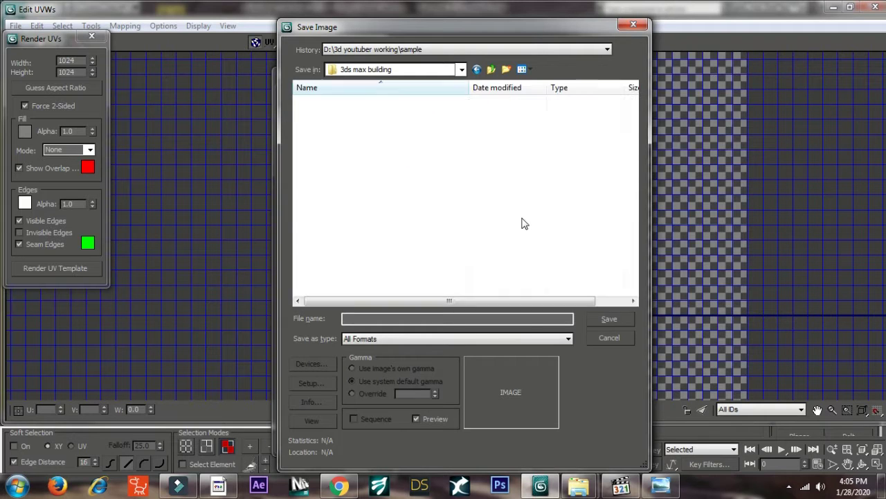
pyautogui.click(405, 338)
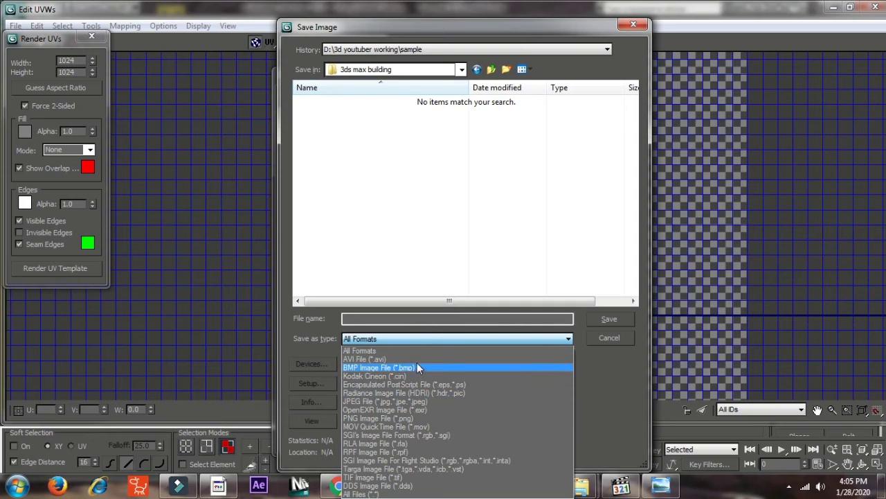
pyautogui.click(378, 419)
pyautogui.click(401, 319)
pyautogui.write('bondring map')
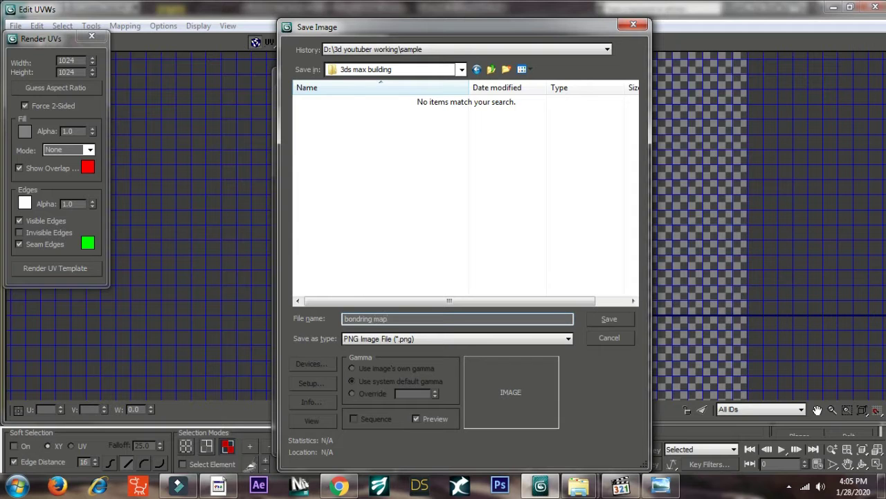
pyautogui.press('Return')
pyautogui.press('Return')
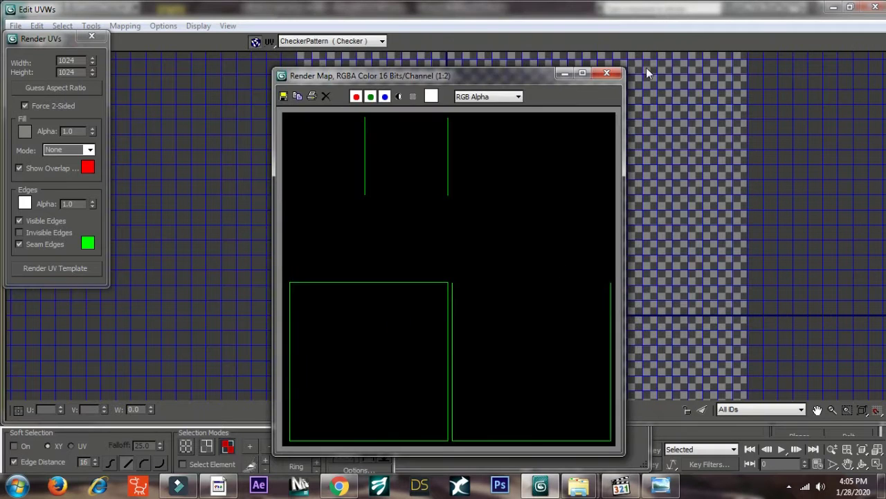
# Close the render windows, deselect the wall faces, and minimize 3ds Max
pyautogui.click(607, 72)
pyautogui.click(92, 36)
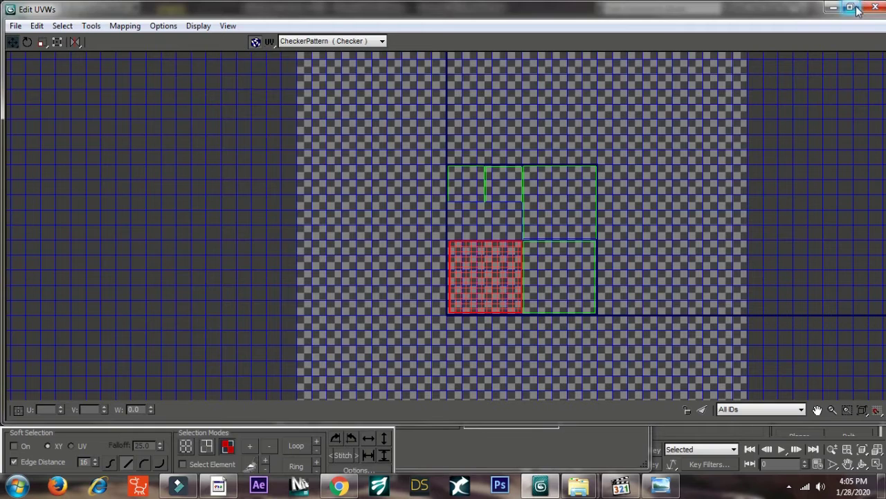
pyautogui.click(852, 8)
pyautogui.click(328, 31)
pyautogui.press('Escape')
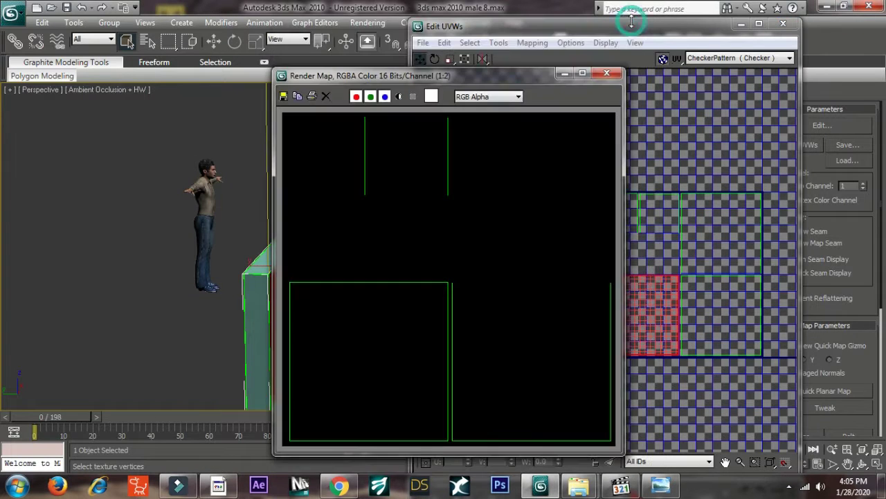
pyautogui.click(614, 73)
pyautogui.moveTo(369, 259)
pyautogui.keyDown('alt'); pyautogui.mouseDown(button='middle')
pyautogui.moveTo(333, 251)
pyautogui.moveTo(380, 261)
pyautogui.mouseUp(button='middle'); pyautogui.keyUp('alt')
pyautogui.click(320, 195)
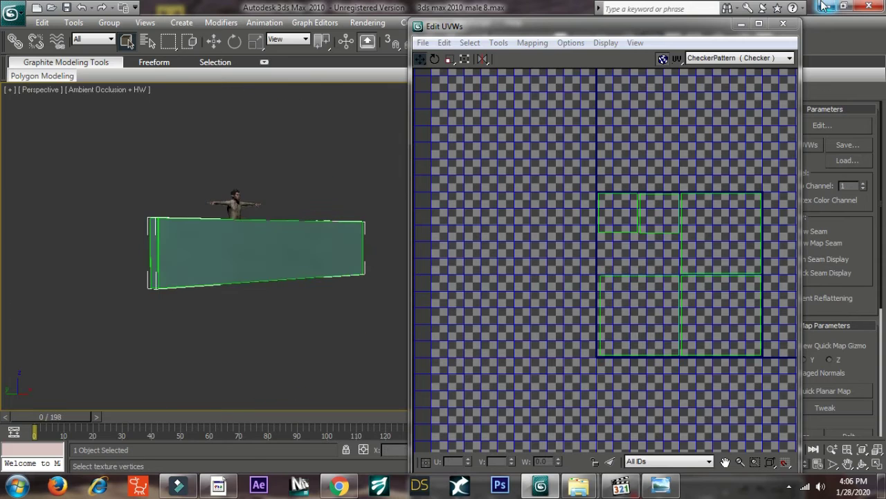
pyautogui.click(844, 6)
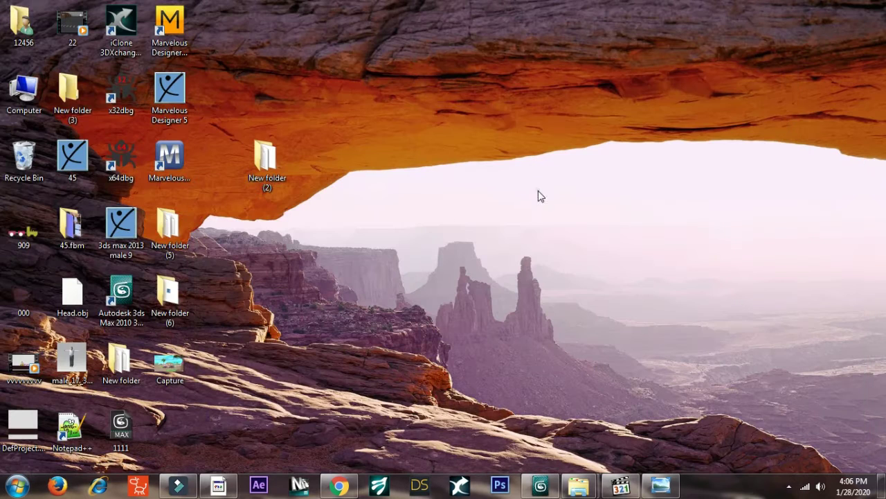
# Launch Photoshop CS6 from the taskbar
pyautogui.click(500, 485)
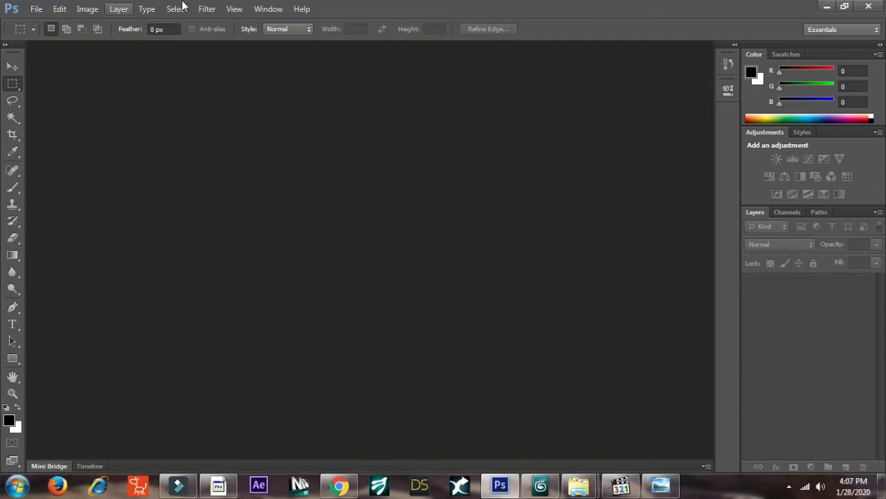
# Open bondring map.png from the 3ds max building folder on drive D
pyautogui.click(36, 8)
pyautogui.click(69, 26)
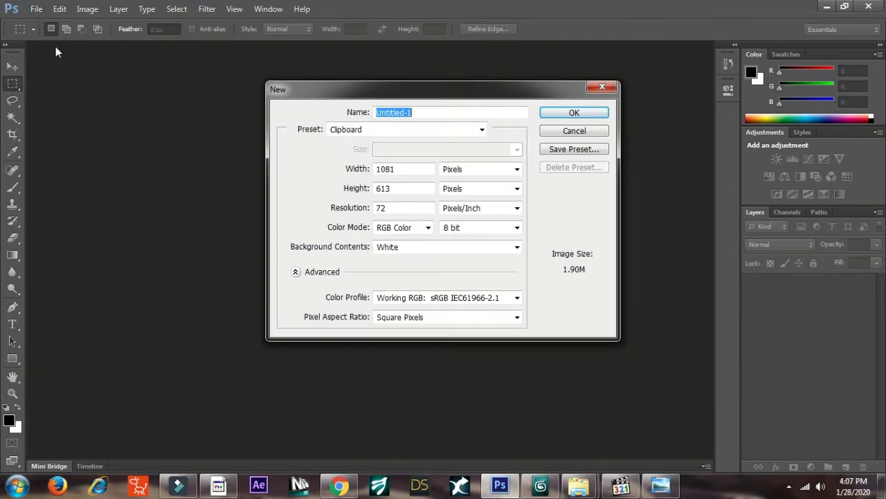
pyautogui.click(602, 86)
pyautogui.click(36, 8)
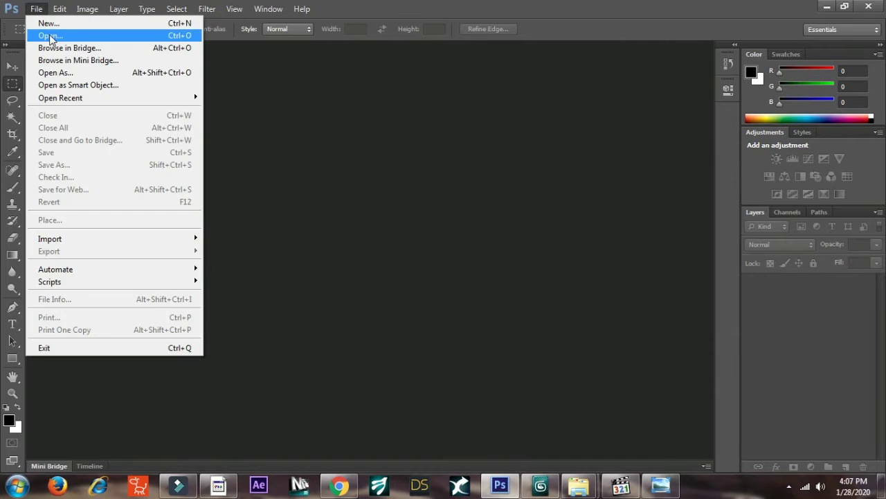
pyautogui.click(49, 35)
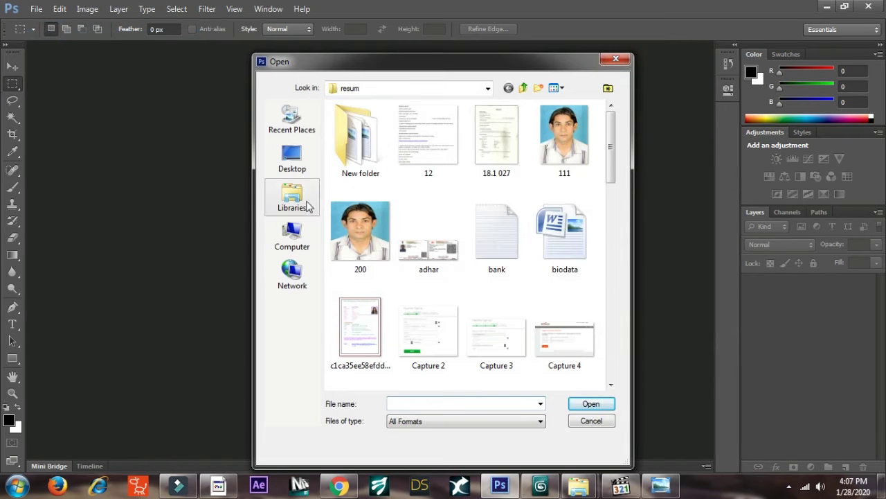
pyautogui.click(292, 232)
pyautogui.doubleClick(429, 163)
pyautogui.doubleClick(359, 122)
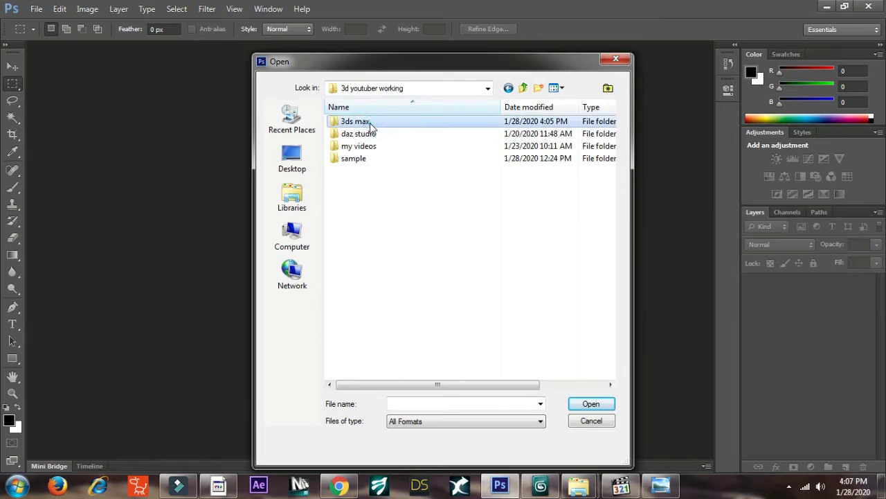
pyautogui.doubleClick(356, 122)
pyautogui.doubleClick(503, 147)
pyautogui.click(523, 88)
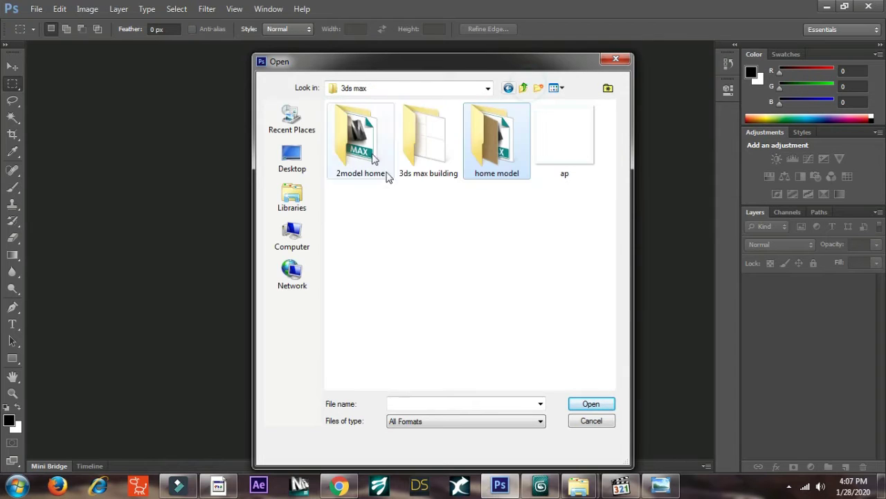
pyautogui.doubleClick(415, 149)
pyautogui.doubleClick(359, 153)
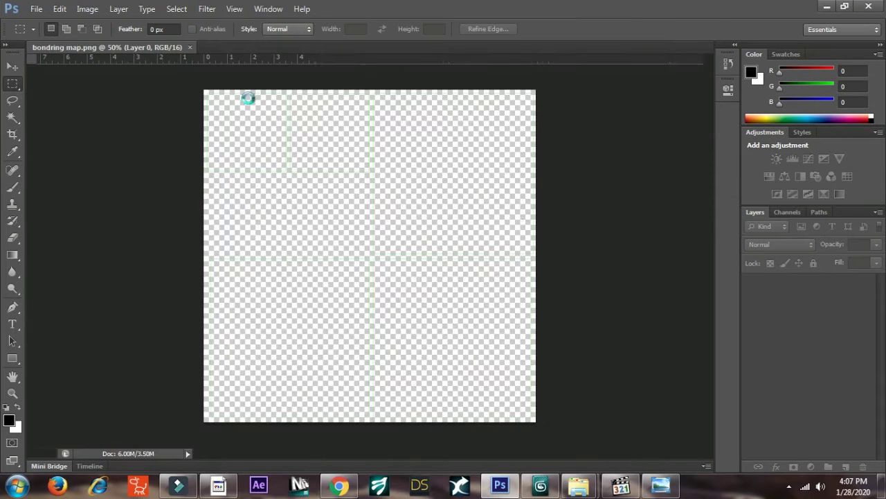
# Add a red-filled Layer 1 beneath the UV template layer, then minimize Photoshop
pyautogui.click(848, 466)
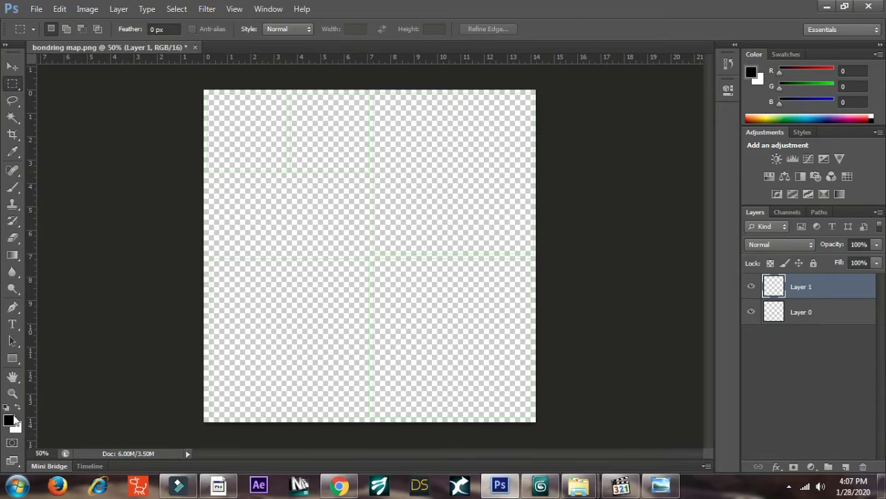
pyautogui.click(11, 419)
pyautogui.click(590, 95)
pyautogui.click(736, 81)
pyautogui.click(17, 409)
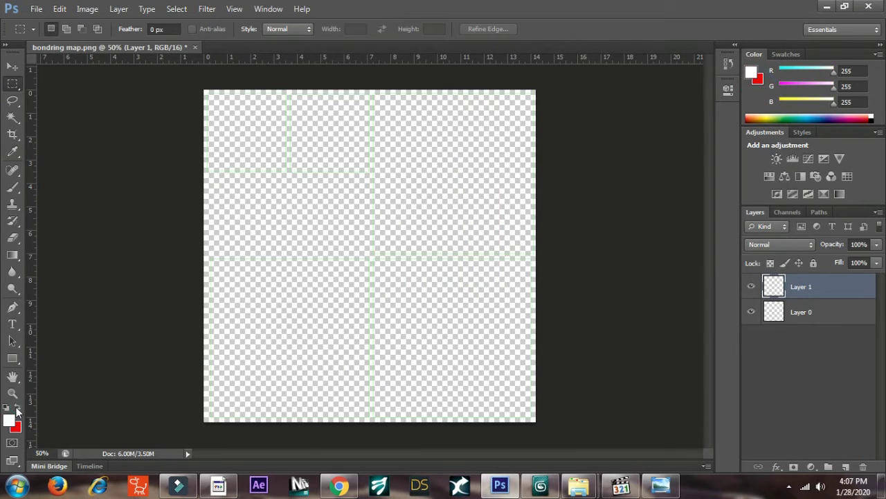
pyautogui.hotkey('ctrl', 'BackSpace')
pyautogui.moveTo(823, 288); pyautogui.dragTo(823, 324)
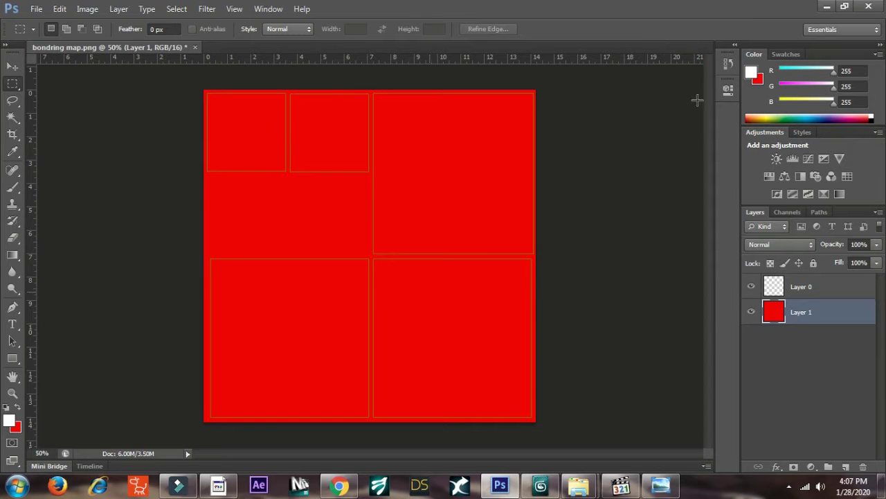
pyautogui.click(827, 7)
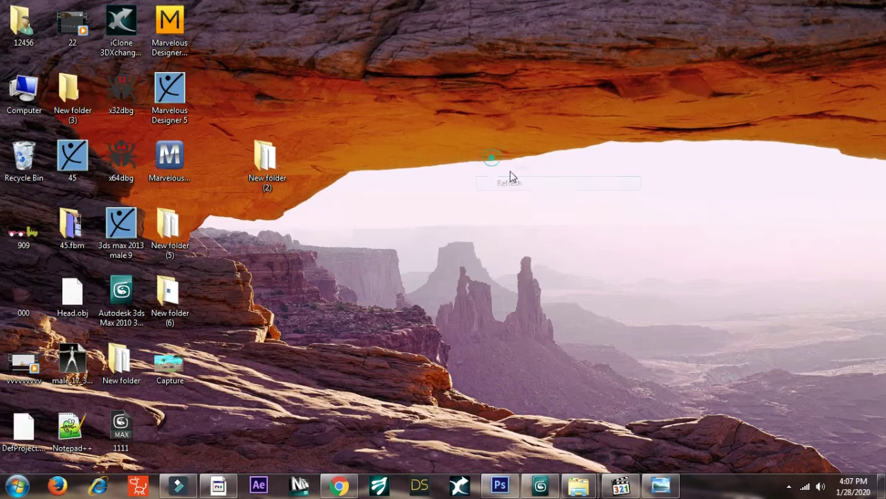
# Browse to D: > immmj > video material > wall and drag a brick-wall texture into Photoshop
pyautogui.rightClick(492, 126)
pyautogui.click(516, 164)
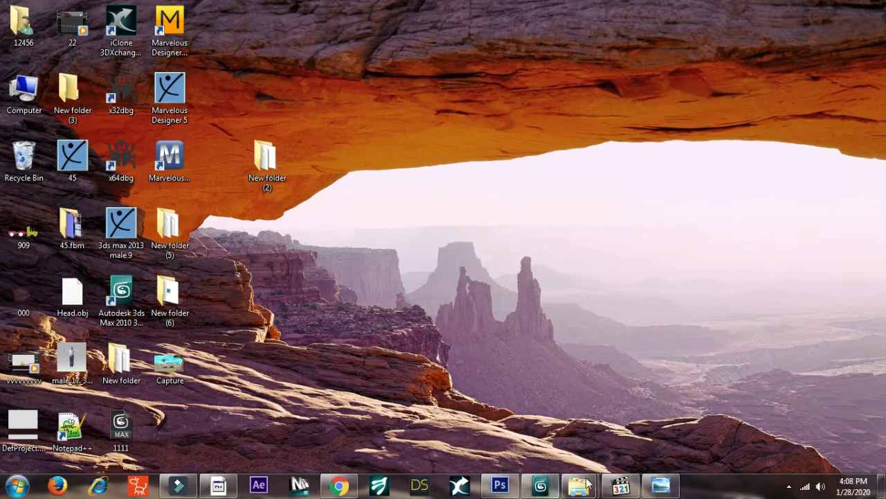
pyautogui.moveTo(579, 486)
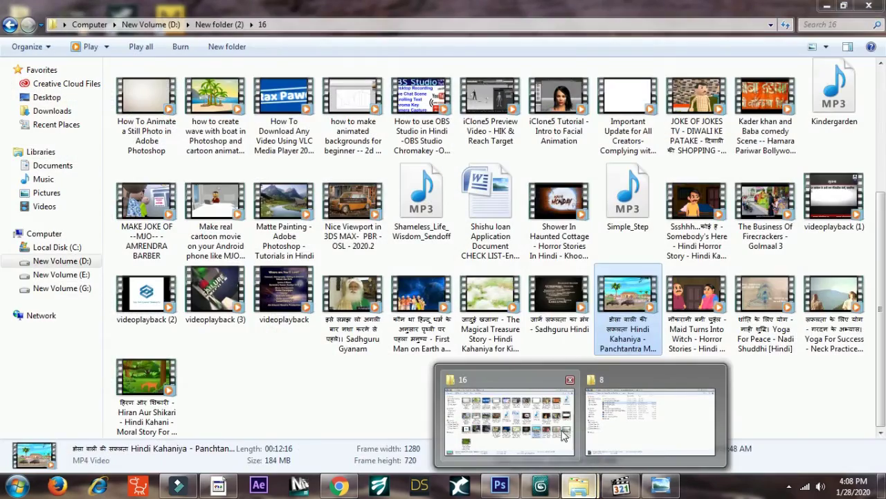
pyautogui.click(627, 424)
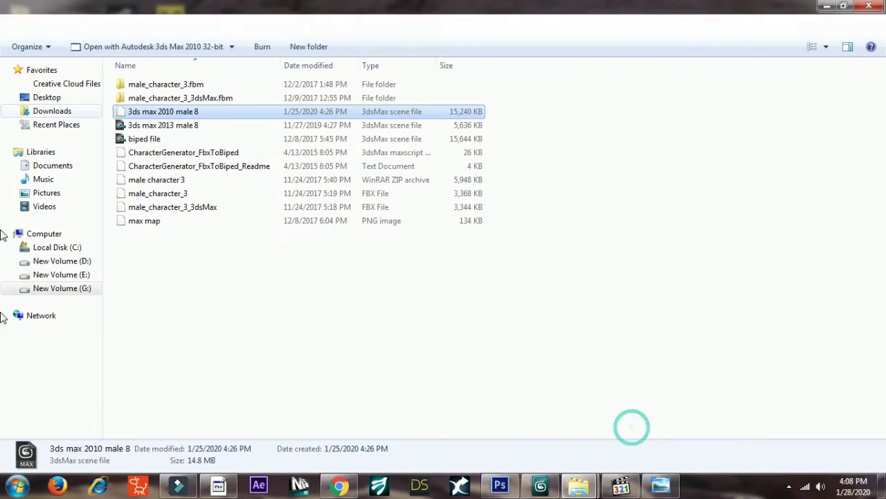
pyautogui.click(63, 261)
pyautogui.click(559, 186)
pyautogui.doubleClick(578, 194)
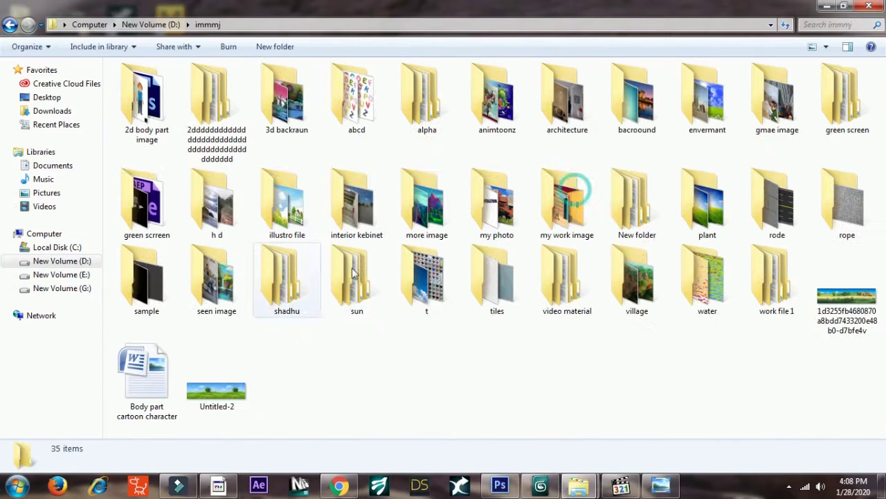
pyautogui.doubleClick(574, 307)
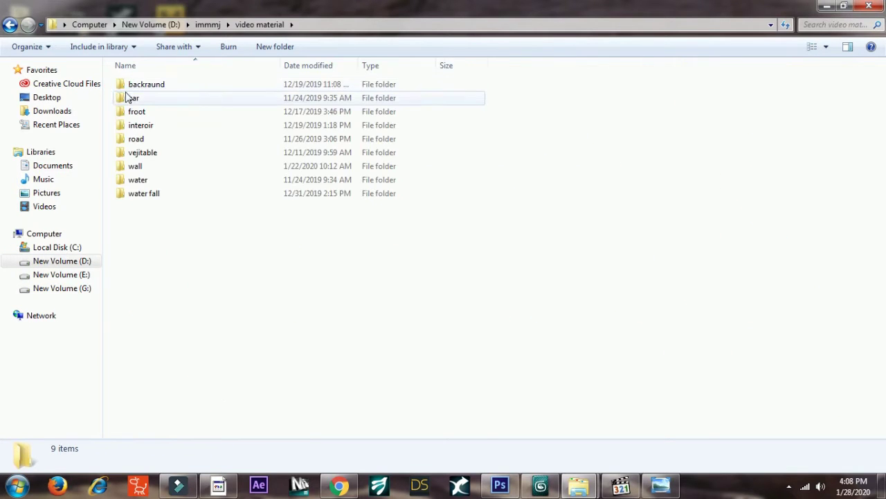
pyautogui.doubleClick(191, 167)
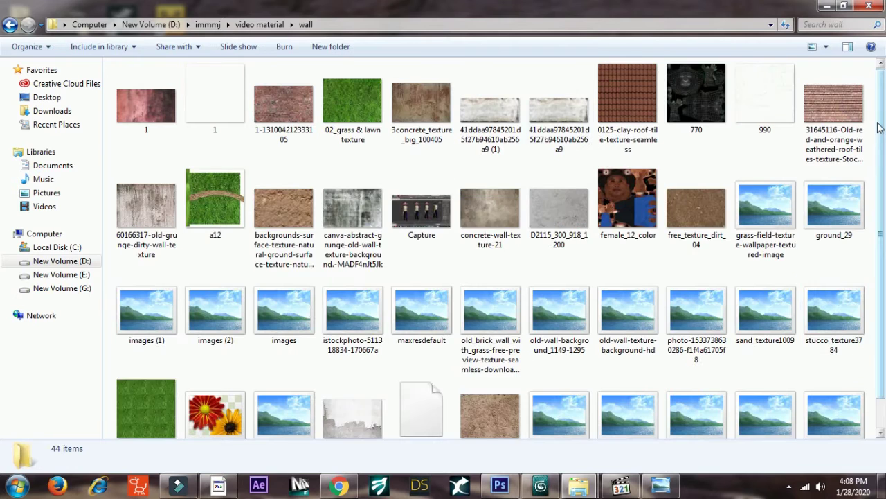
pyautogui.scroll(-1, 498, 229)
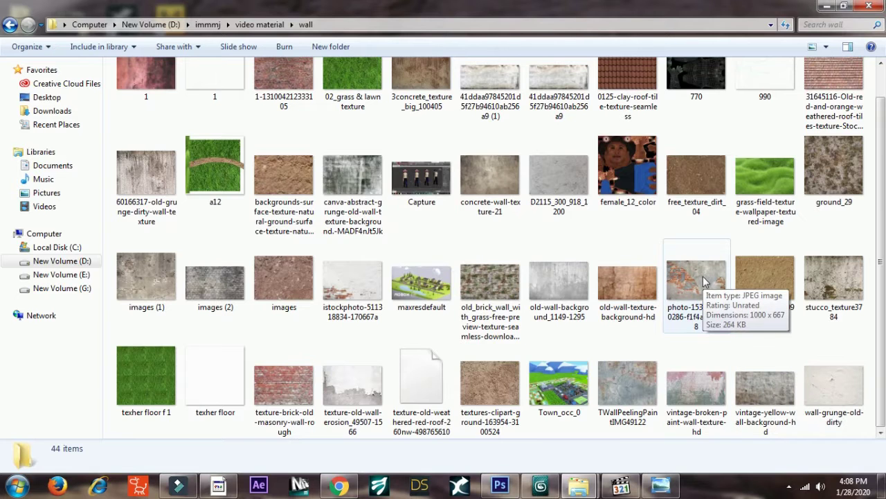
pyautogui.moveTo(705, 280); pyautogui.dragTo(296, 341)
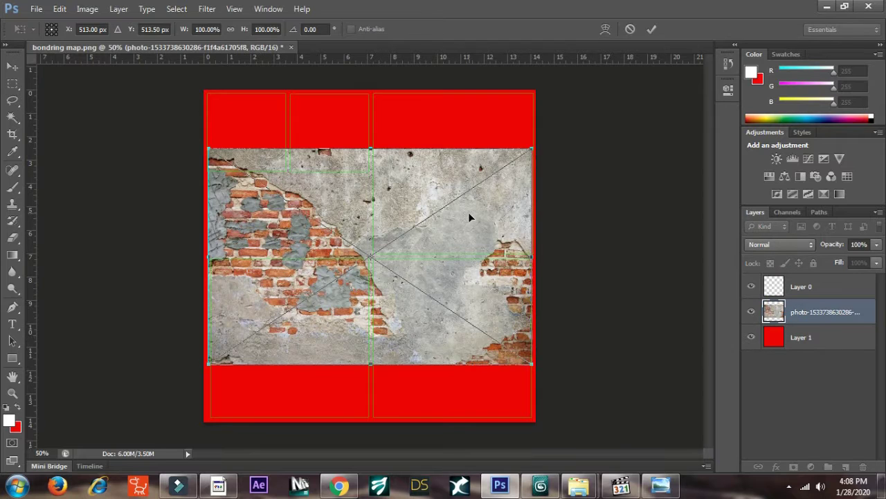
# Scale and position the brick photo to fit the lower-left square
pyautogui.moveTo(470, 218); pyautogui.dragTo(453, 301)
pyautogui.moveTo(515, 232)
pyautogui.mouseDown()
pyautogui.moveTo(337, 295)
pyautogui.moveTo(367, 269)
pyautogui.mouseUp()
pyautogui.moveTo(358, 305); pyautogui.dragTo(352, 285)
pyautogui.moveTo(192, 243); pyautogui.dragTo(207, 257)
pyautogui.press('Return')
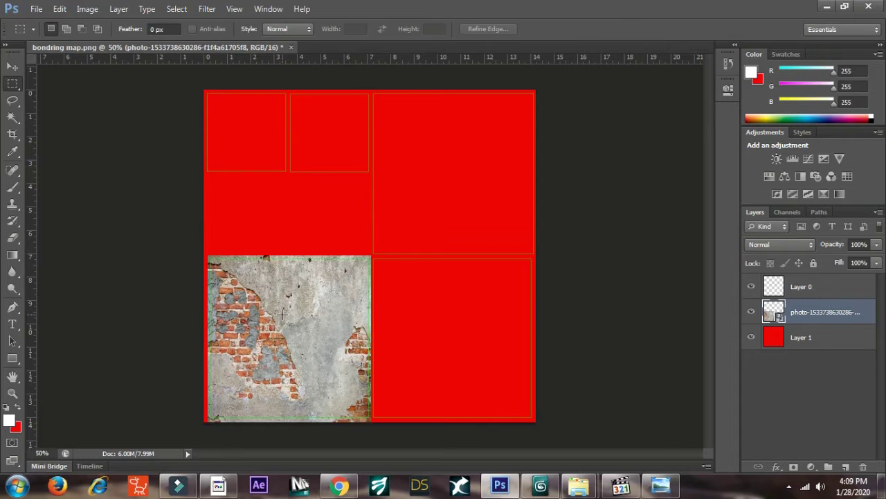
# Copy the brick photo into the lower-right and top-left squares, resizing the top-left copy
pyautogui.press('v')
pyautogui.keyDown('alt'); pyautogui.moveTo(291, 314); pyautogui.dragTo(508, 284); pyautogui.keyUp('alt')
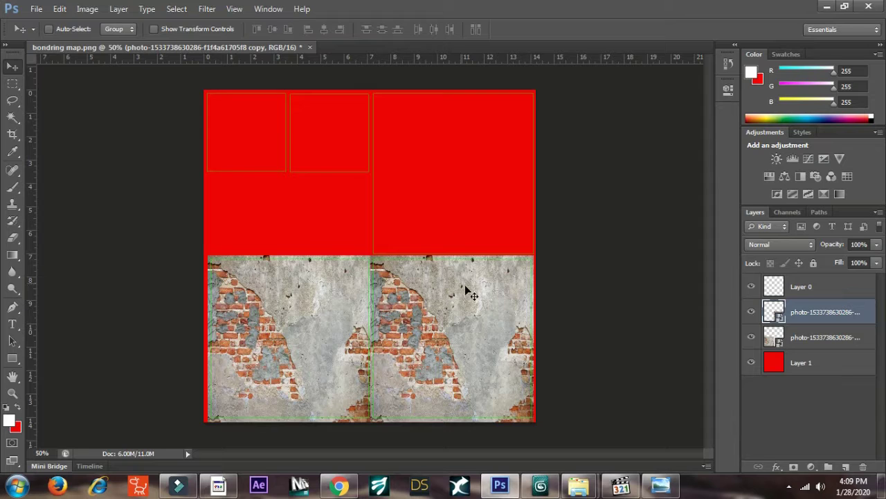
pyautogui.moveTo(478, 317)
pyautogui.keyDown('alt'); pyautogui.mouseDown()
pyautogui.moveTo(496, 181)
pyautogui.moveTo(483, 160)
pyautogui.moveTo(323, 138)
pyautogui.mouseUp(); pyautogui.keyUp('alt')
pyautogui.hotkey('ctrl', 'j')
pyautogui.hotkey('ctrl', 't')
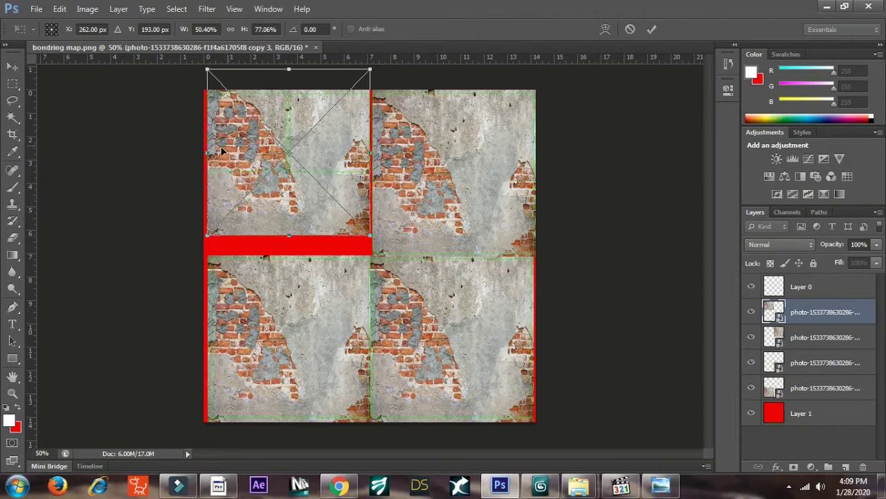
pyautogui.moveTo(372, 152); pyautogui.dragTo(373, 152)
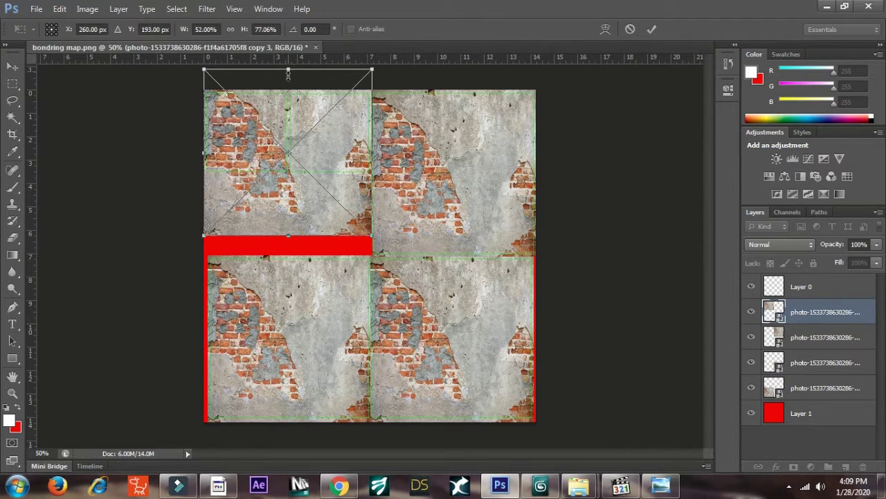
pyautogui.moveTo(287, 69); pyautogui.dragTo(288, 86)
pyautogui.moveTo(287, 235); pyautogui.dragTo(297, 202)
pyautogui.press('Return')
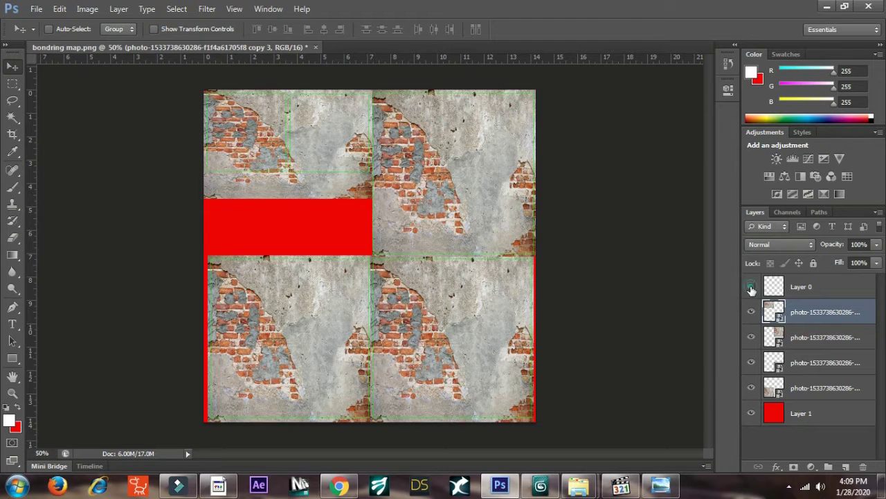
# Hide red Layer 1 and save the brick map as PNG 'bondring texture', then minimize Photoshop
pyautogui.click(752, 413)
pyautogui.hotkey('ctrl', 'shift', 's')
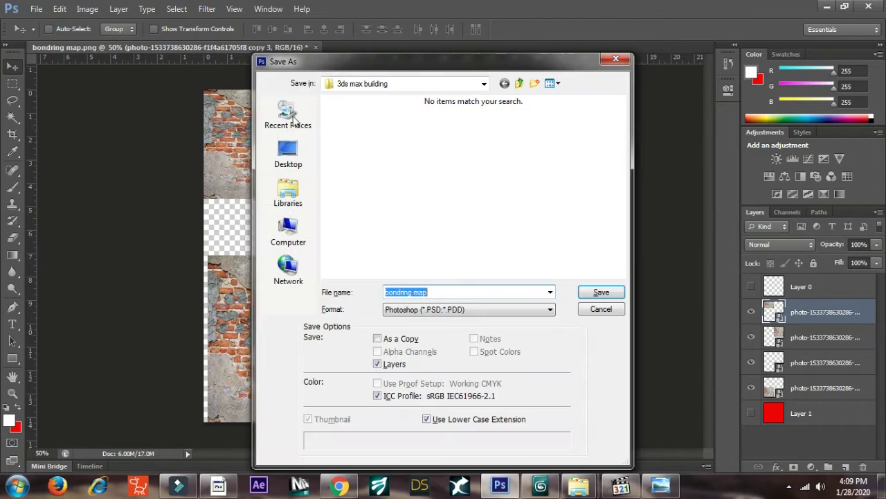
pyautogui.click(481, 309)
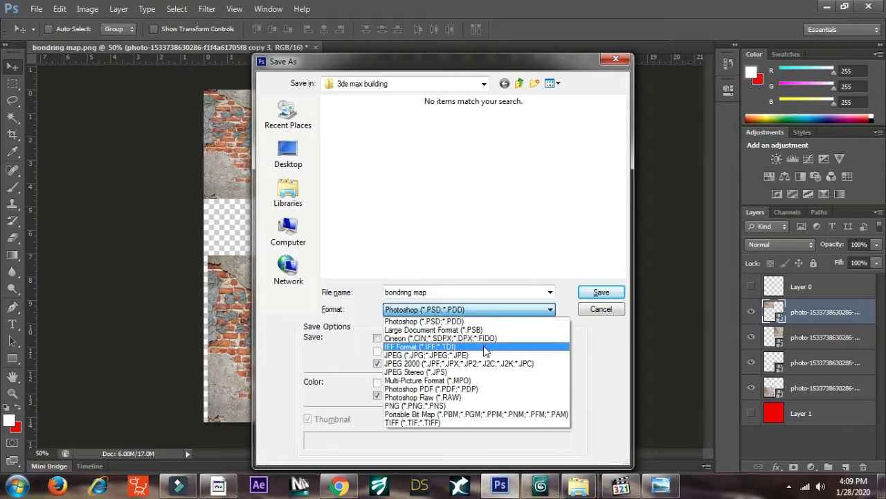
pyautogui.click(478, 406)
pyautogui.write('texture')
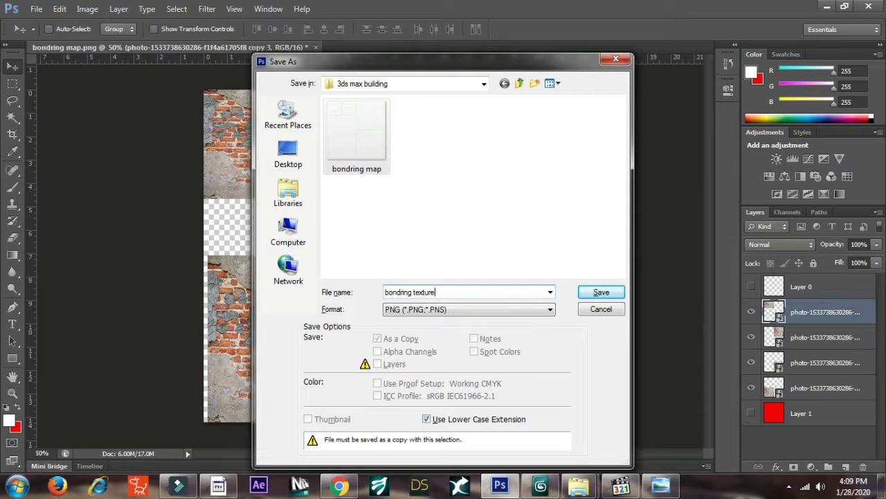
pyautogui.click(618, 294)
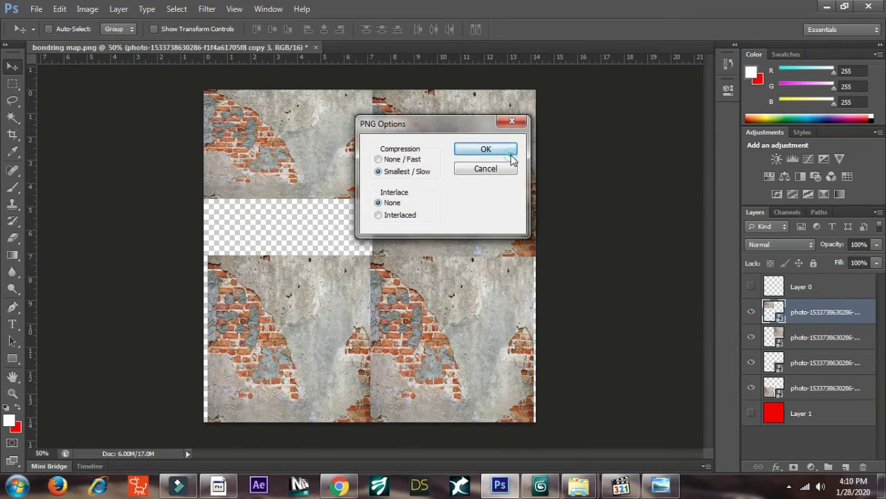
pyautogui.click(507, 157)
pyautogui.click(826, 6)
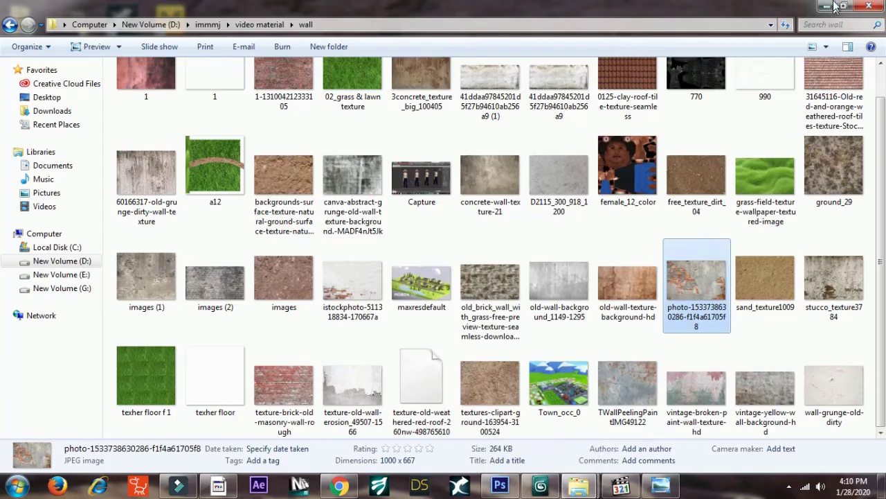
pyautogui.click(824, 7)
# Open the Material Editor (M) and assign a Bitmap to Standard_1's Diffuse map
pyautogui.click(540, 484)
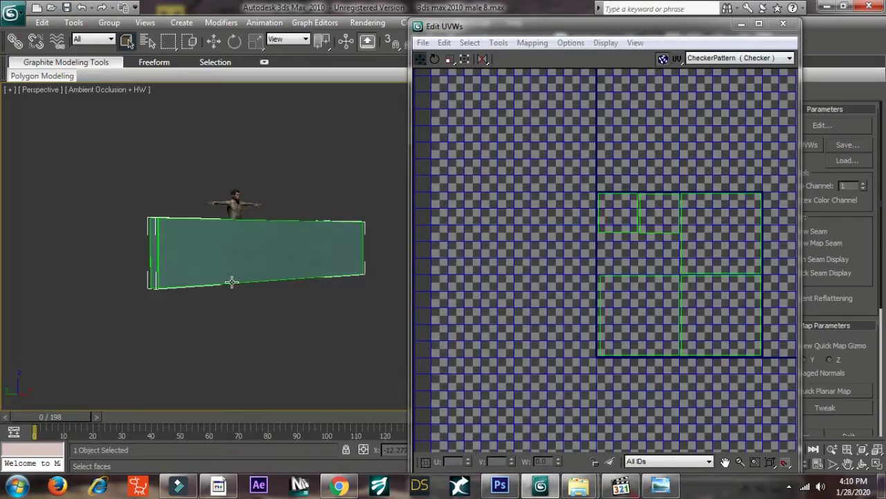
pyautogui.press('m')
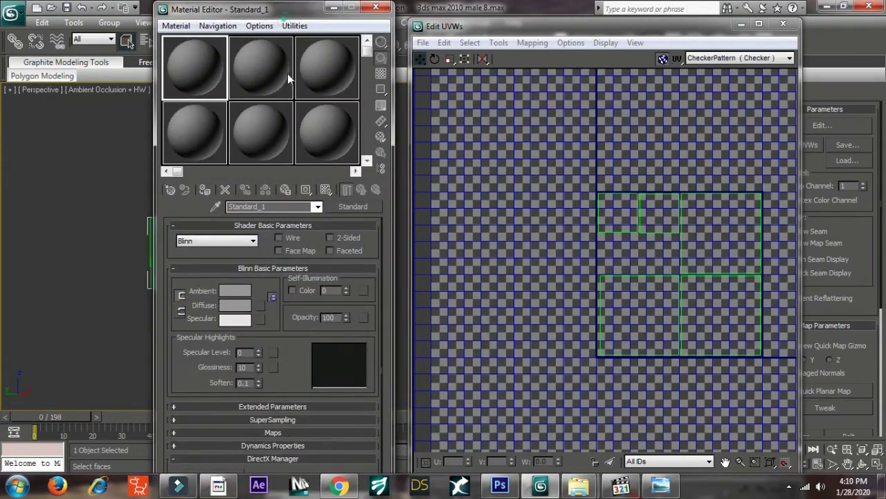
pyautogui.moveTo(208, 9); pyautogui.dragTo(212, 245)
pyautogui.moveTo(309, 245); pyautogui.dragTo(483, 40)
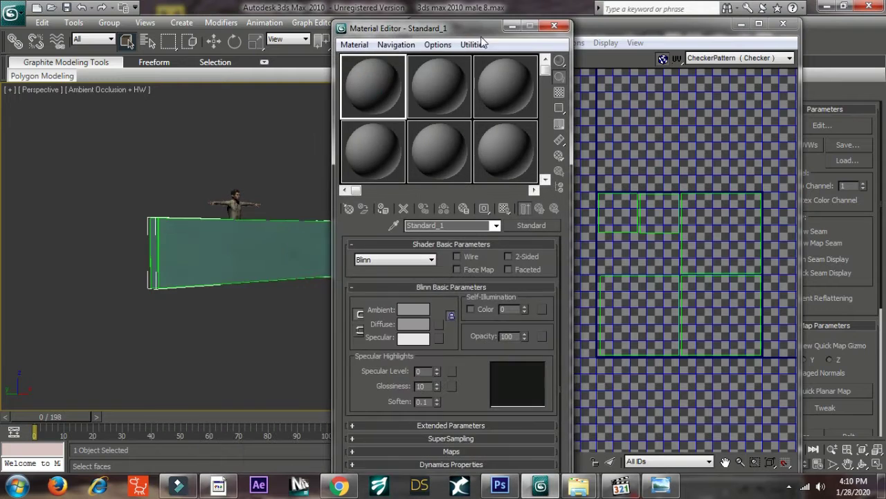
pyautogui.click(437, 324)
pyautogui.doubleClick(408, 107)
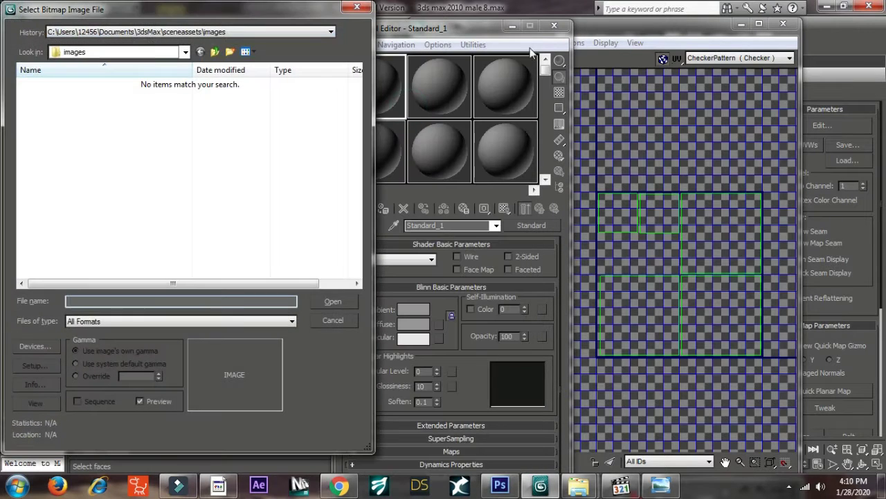
# Load bondring texture.png from D:\3d youtuber\3ds max\3ds max building as the bitmap
pyautogui.click(152, 52)
pyautogui.click(146, 174)
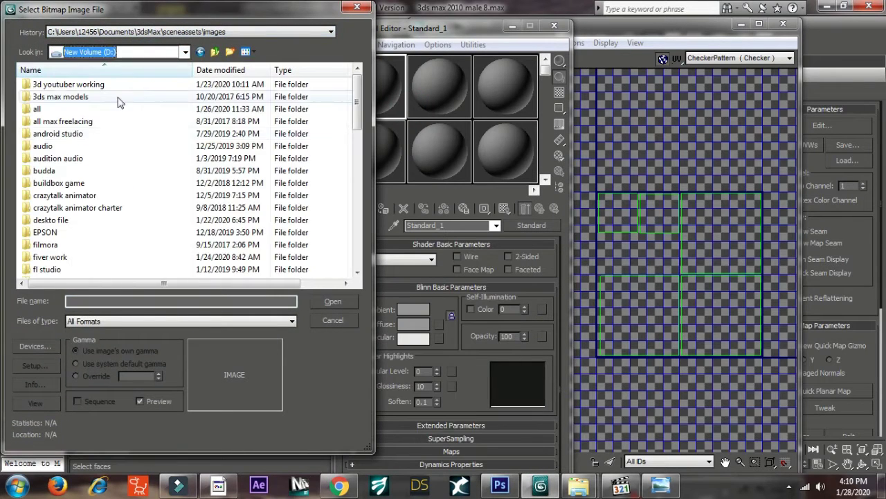
pyautogui.doubleClick(87, 88)
pyautogui.doubleClick(81, 90)
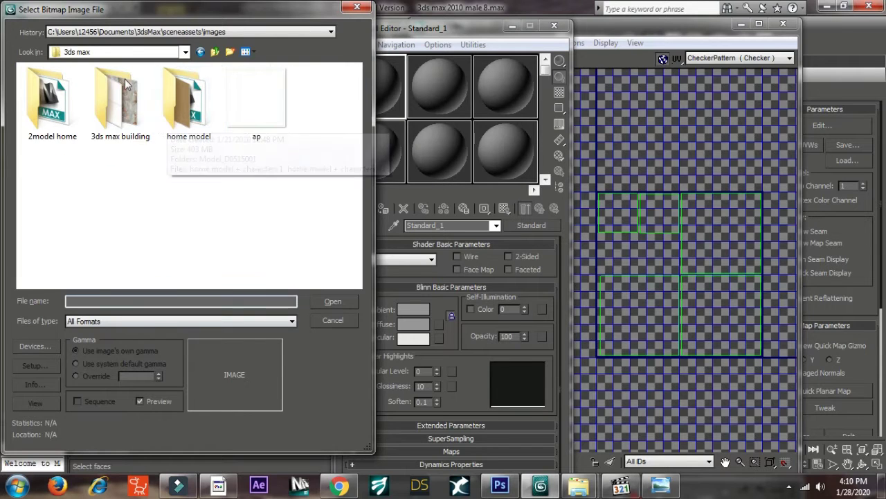
pyautogui.doubleClick(173, 107)
pyautogui.click(211, 55)
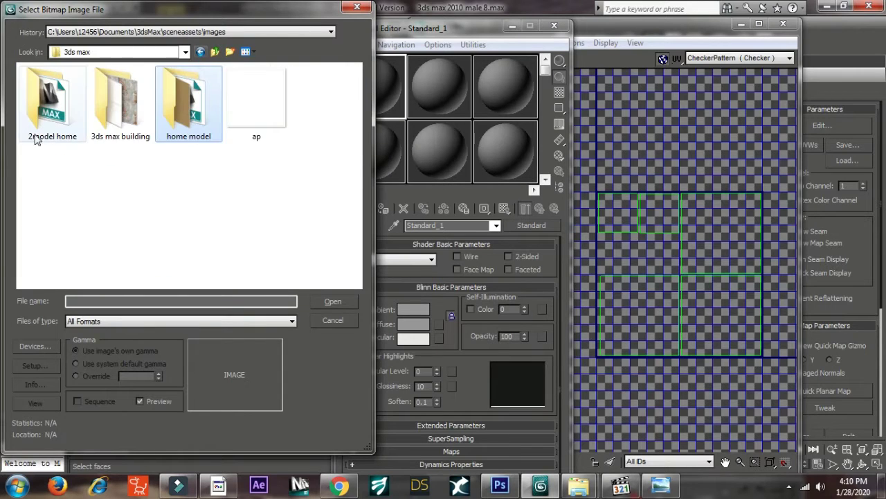
pyautogui.doubleClick(120, 104)
pyautogui.doubleClick(142, 104)
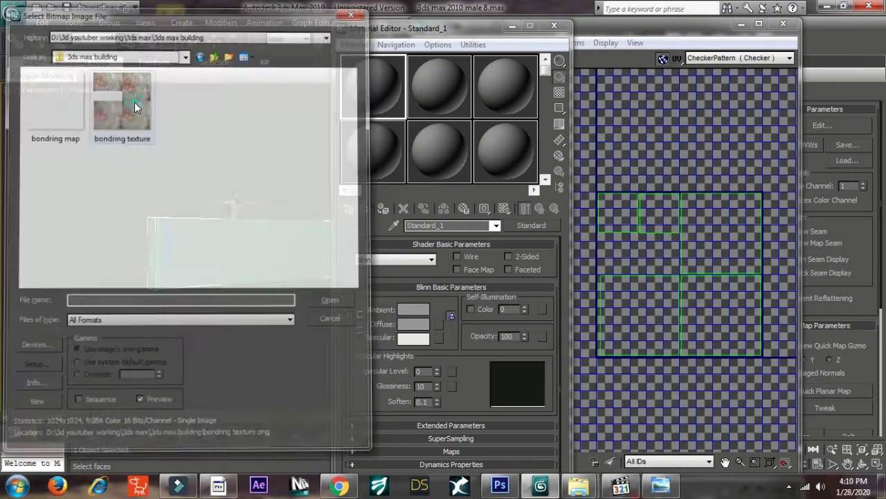
# Enable Show Standard Map in Viewport so the brick texture appears on the wall
pyautogui.click(382, 209)
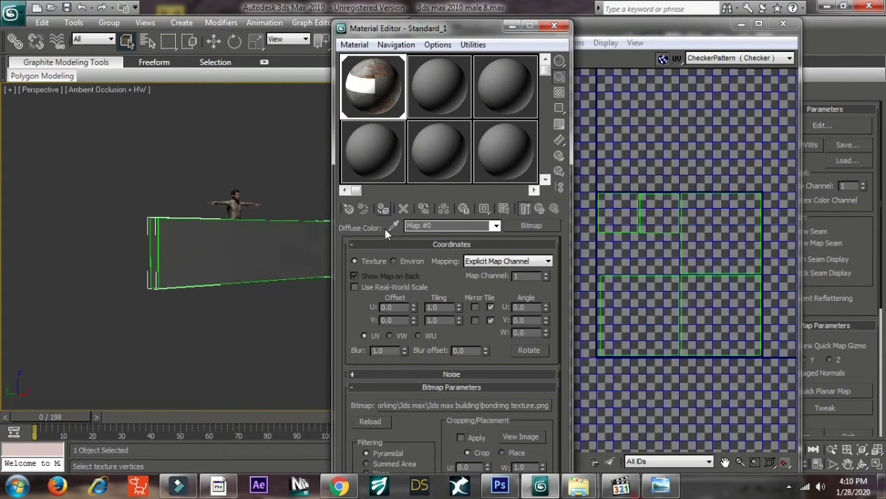
pyautogui.click(503, 210)
pyautogui.click(274, 137)
pyautogui.moveTo(129, 171)
pyautogui.keyDown('alt'); pyautogui.mouseDown(button='middle')
pyautogui.moveTo(288, 165)
pyautogui.moveTo(167, 182)
pyautogui.mouseUp(button='middle'); pyautogui.keyUp('alt')
pyautogui.click(555, 27)
pyautogui.hotkey('alt', 'w')
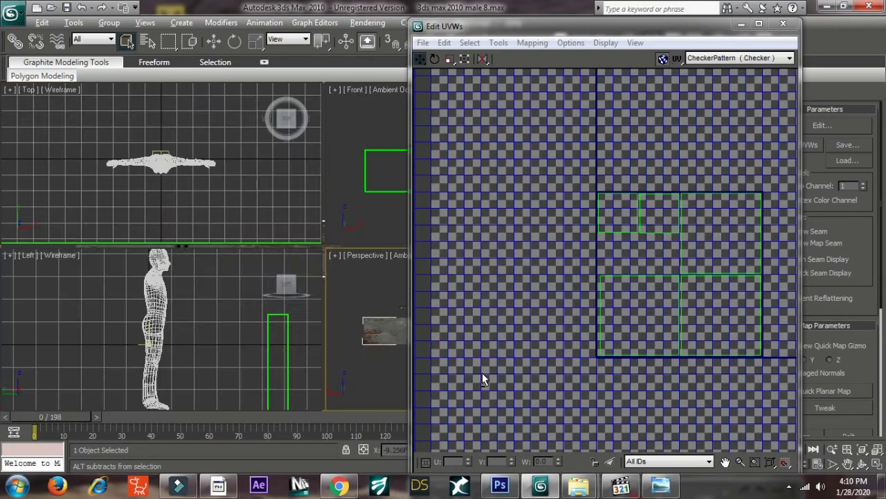
# Orbit and zoom the maximized perspective view to inspect the textured wall
pyautogui.click(783, 23)
pyautogui.hotkey('alt', 'w')
pyautogui.keyDown('alt'); pyautogui.moveTo(543, 318); pyautogui.dragTo(277, 237, button='middle'); pyautogui.keyUp('alt')
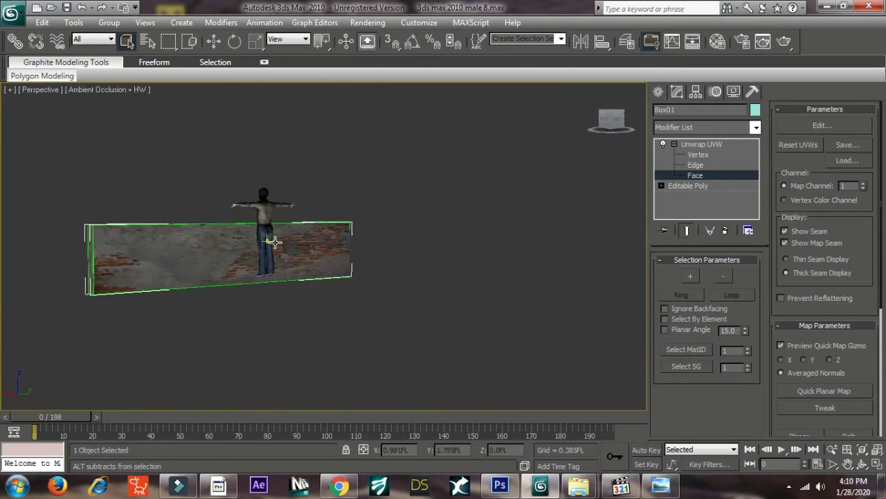
pyautogui.scroll(5, 307, 273)
pyautogui.scroll(-5, 237, 261)
pyautogui.moveTo(237, 261)
pyautogui.keyDown('alt'); pyautogui.mouseDown(button='middle')
pyautogui.moveTo(450, 257)
pyautogui.moveTo(376, 259)
pyautogui.moveTo(388, 287)
pyautogui.moveTo(451, 293)
pyautogui.moveTo(289, 376)
pyautogui.moveTo(152, 378)
pyautogui.moveTo(469, 224)
pyautogui.moveTo(293, 279)
pyautogui.moveTo(335, 319)
pyautogui.moveTo(309, 307)
pyautogui.mouseUp(button='middle'); pyautogui.keyUp('alt')
pyautogui.scroll(3, 376, 259)
pyautogui.scroll(2, 375, 268)
pyautogui.scroll(-2, 374, 268)
# In the maximized Top view, select the wall box and Shift-drag a copy past the character
pyautogui.hotkey('alt', 'w')
pyautogui.middleClick(240, 161)
pyautogui.hotkey('alt', 'w')
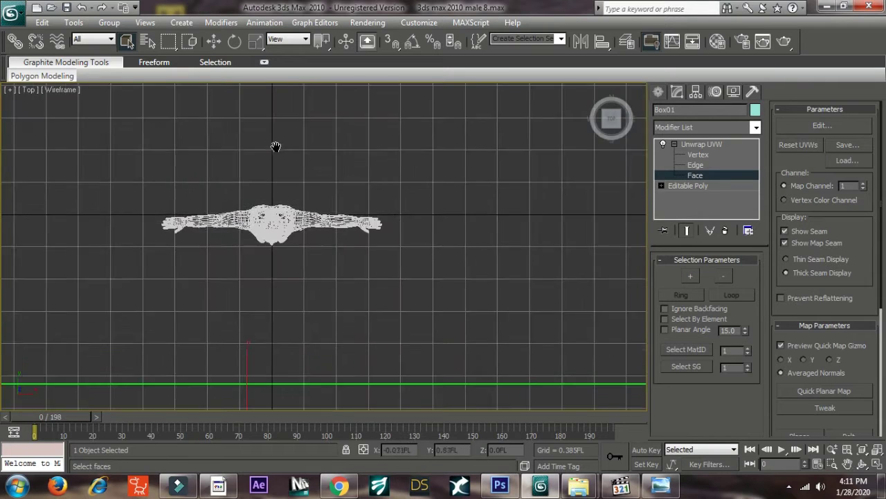
pyautogui.scroll(-3, 356, 211)
pyautogui.scroll(2, 356, 211)
pyautogui.click(718, 175)
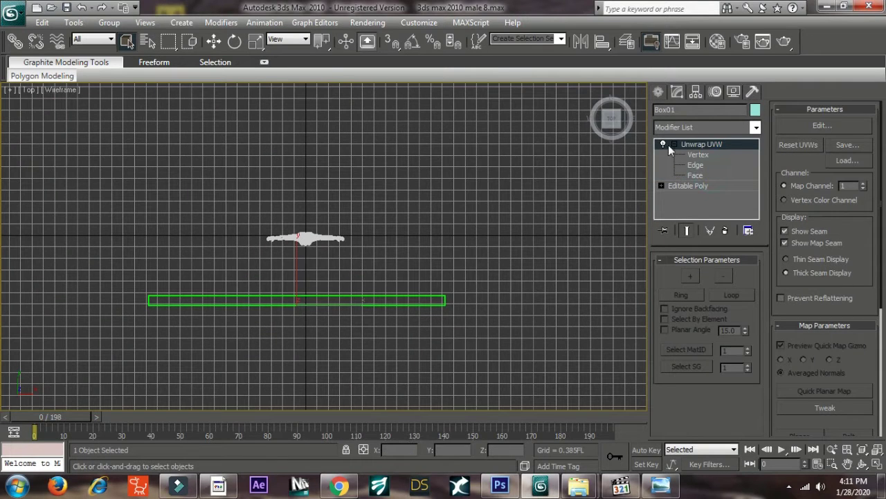
pyautogui.click(423, 229)
pyautogui.moveTo(425, 319); pyautogui.dragTo(420, 334)
pyautogui.press('w')
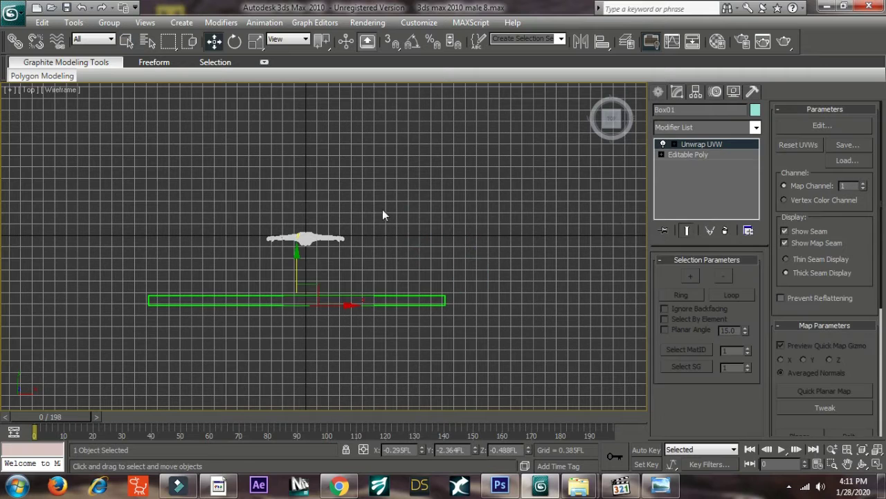
pyautogui.moveTo(293, 254)
pyautogui.keyDown('shift'); pyautogui.mouseDown()
pyautogui.moveTo(293, 95)
pyautogui.moveTo(294, 215)
pyautogui.mouseUp(); pyautogui.keyUp('shift')
# Confirm the Box02 and Box03 copies and rotate Box03 crosswise to the other walls
pyautogui.click(459, 304)
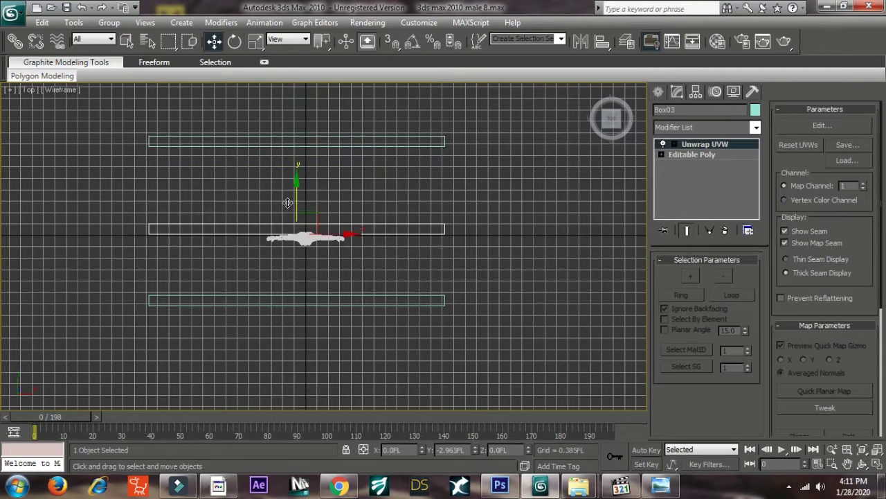
pyautogui.click(445, 298)
pyautogui.press('e')
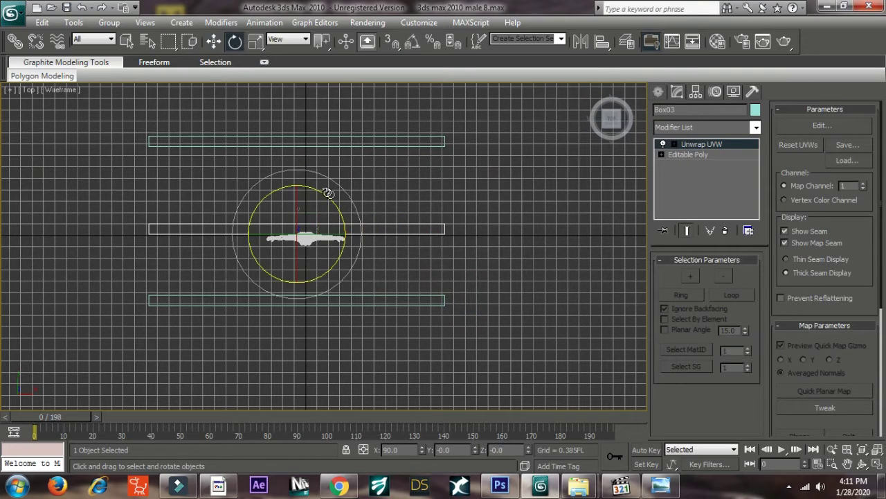
pyautogui.moveTo(324, 194); pyautogui.dragTo(329, 244)
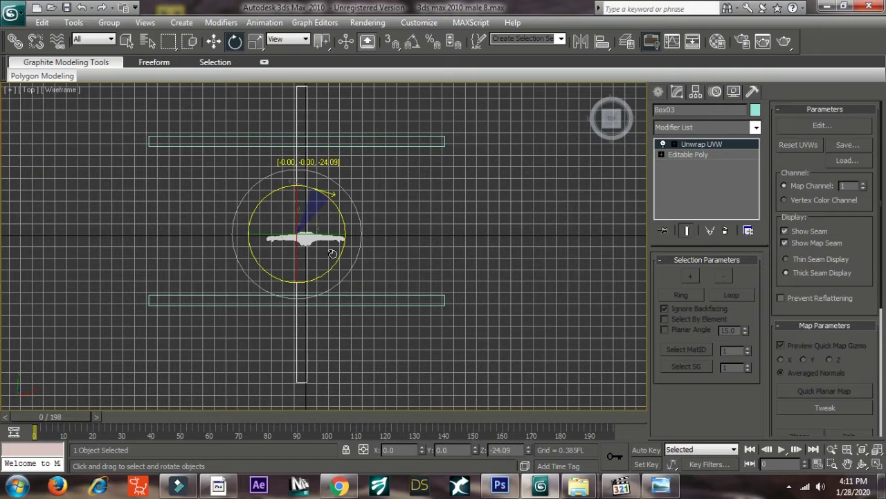
# Move the crosswise Box03 wall left until it meets the wall corner
pyautogui.press('w')
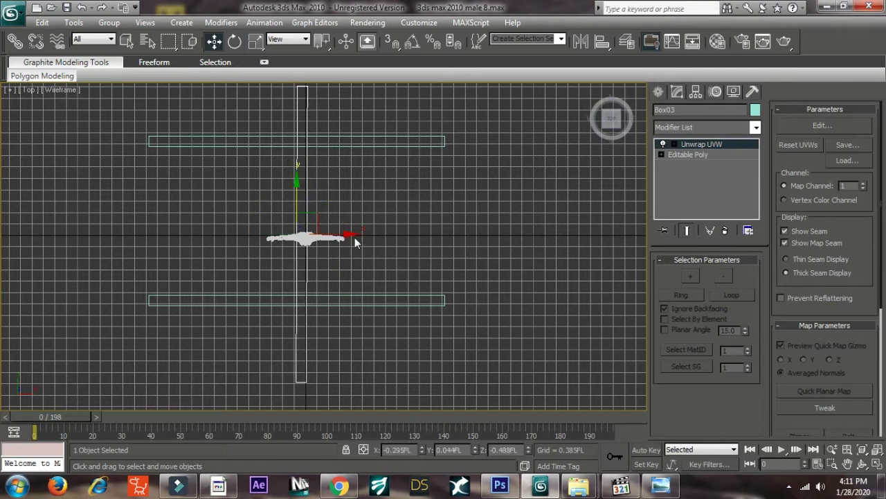
pyautogui.moveTo(336, 239); pyautogui.dragTo(184, 239)
pyautogui.moveTo(168, 202); pyautogui.dragTo(356, 243, button='middle')
pyautogui.scroll(3, 366, 305)
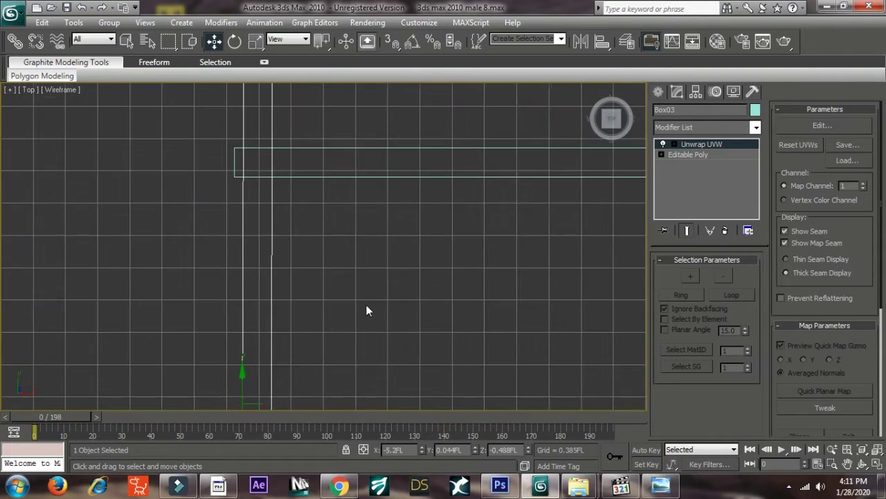
pyautogui.scroll(2, 390, 185)
pyautogui.moveTo(390, 184); pyautogui.dragTo(389, 144, button='middle')
pyautogui.moveTo(298, 139); pyautogui.dragTo(290, 139)
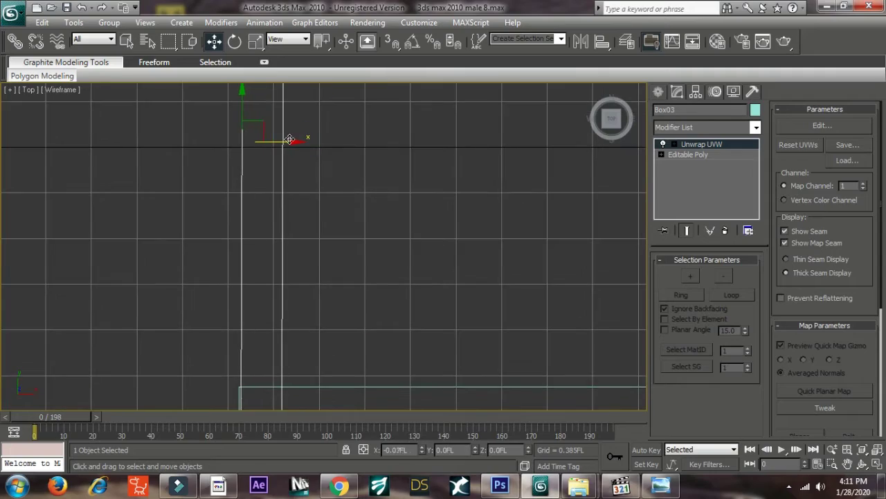
pyautogui.scroll(-5, 333, 184)
pyautogui.moveTo(440, 233); pyautogui.dragTo(381, 154, button='middle')
pyautogui.scroll(3, 418, 221)
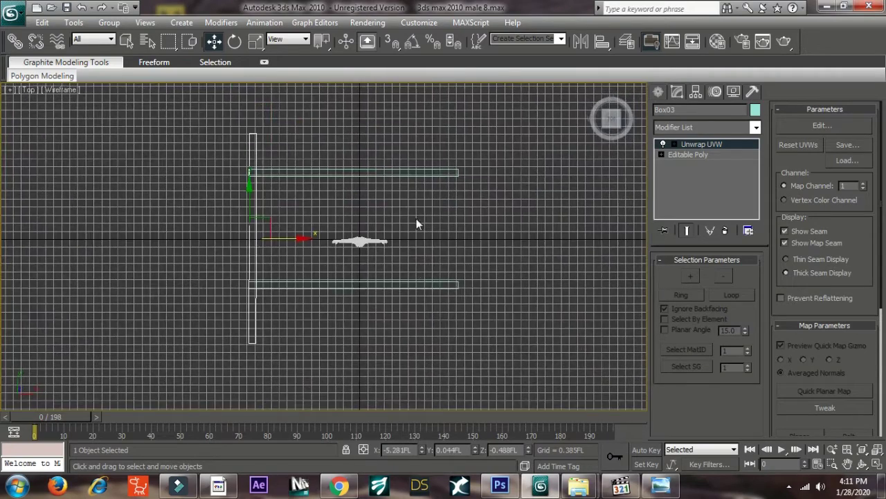
pyautogui.moveTo(417, 222)
pyautogui.mouseDown(button='middle')
pyautogui.moveTo(320, 267)
pyautogui.moveTo(325, 292)
pyautogui.mouseUp(button='middle')
# Move the Box02 wall into place at Y -4.954
pyautogui.click(315, 235)
pyautogui.scroll(1, 352, 246)
pyautogui.moveTo(454, 303); pyautogui.dragTo(459, 204)
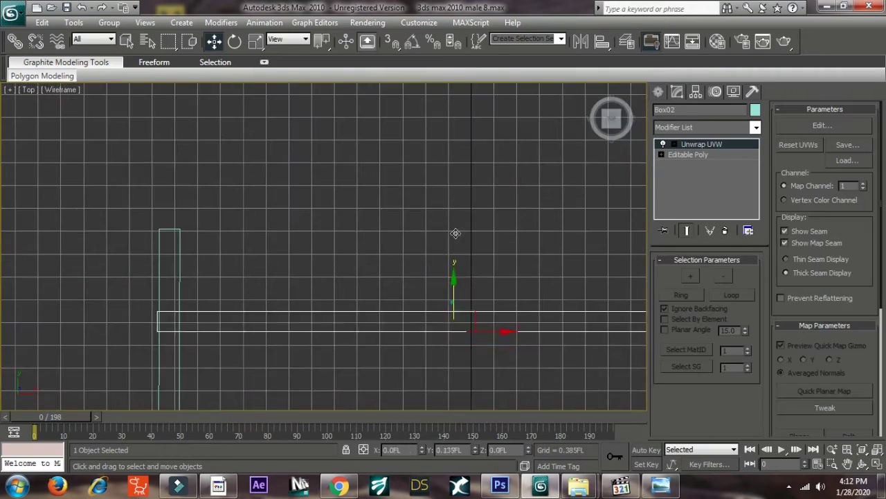
pyautogui.scroll(-3, 367, 347)
pyautogui.scroll(2, 295, 139)
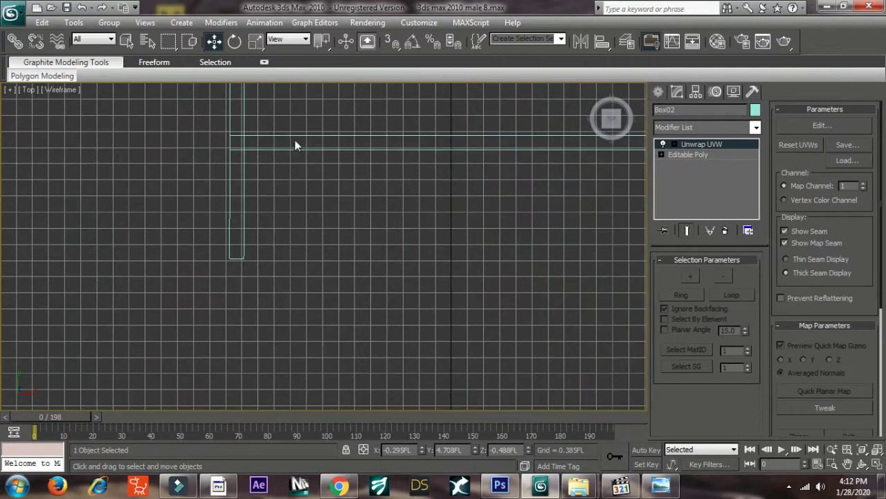
pyautogui.moveTo(341, 167); pyautogui.dragTo(327, 183, button='middle')
pyautogui.moveTo(424, 114); pyautogui.dragTo(421, 221)
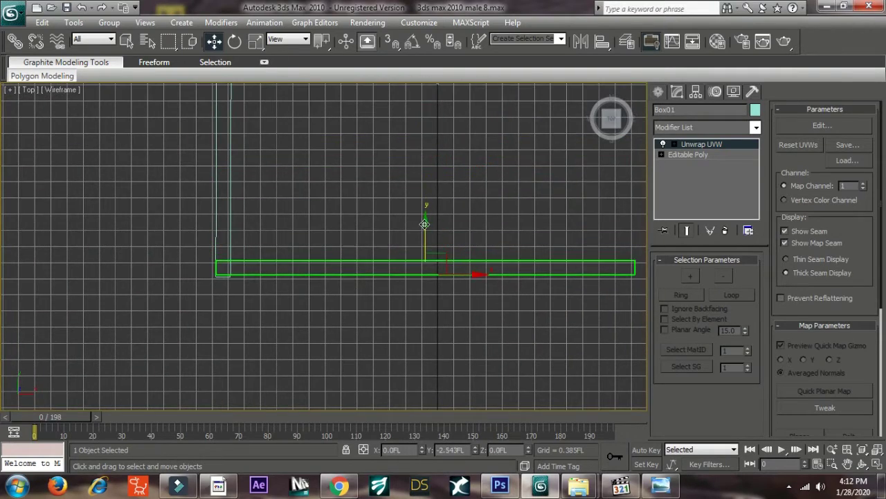
pyautogui.scroll(-3, 419, 220)
pyautogui.moveTo(419, 220); pyautogui.dragTo(419, 238, button='middle')
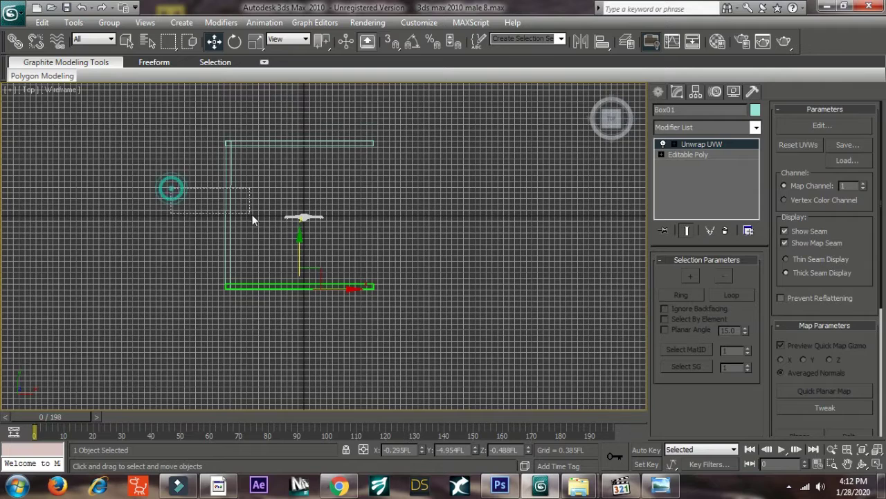
# Position side walls Box03 and Box04 to close the square enclosure
pyautogui.click(249, 208)
pyautogui.click(267, 218)
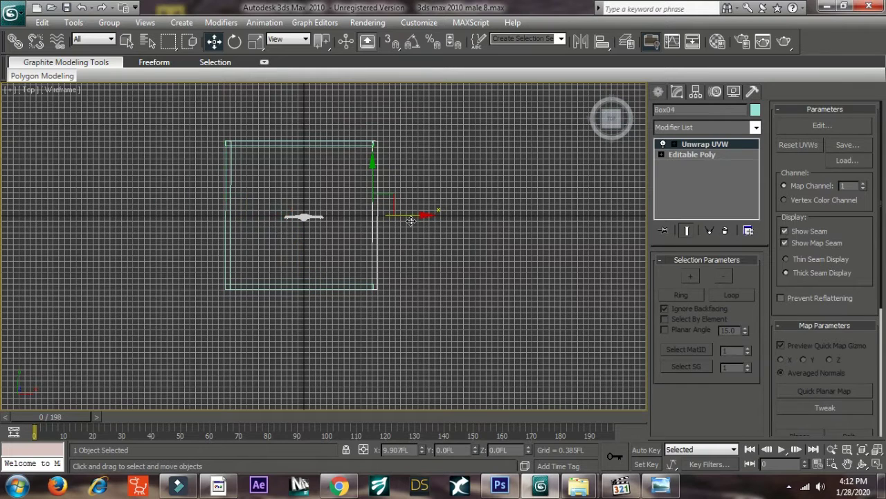
pyautogui.keyDown('shift'); pyautogui.moveTo(411, 220); pyautogui.dragTo(459, 238); pyautogui.keyUp('shift')
pyautogui.click(445, 298)
pyautogui.click(496, 257)
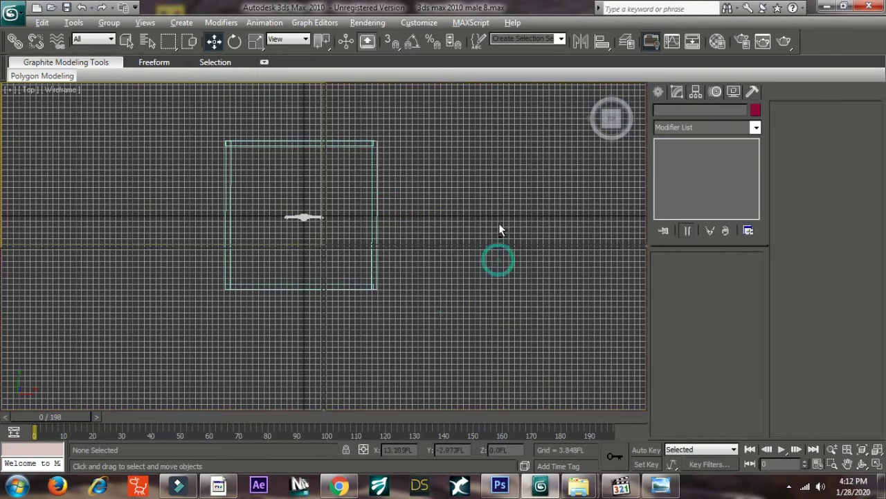
# Inspect the walled room in perspective and select front wall Box01's Unwrap UVW modifier
pyautogui.hotkey('alt', 'w')
pyautogui.click(592, 353)
pyautogui.hotkey('alt', 'w')
pyautogui.moveTo(592, 353)
pyautogui.keyDown('alt'); pyautogui.mouseDown(button='middle')
pyautogui.moveTo(455, 297)
pyautogui.moveTo(381, 243)
pyautogui.mouseUp(button='middle'); pyautogui.keyUp('alt')
pyautogui.click(435, 257)
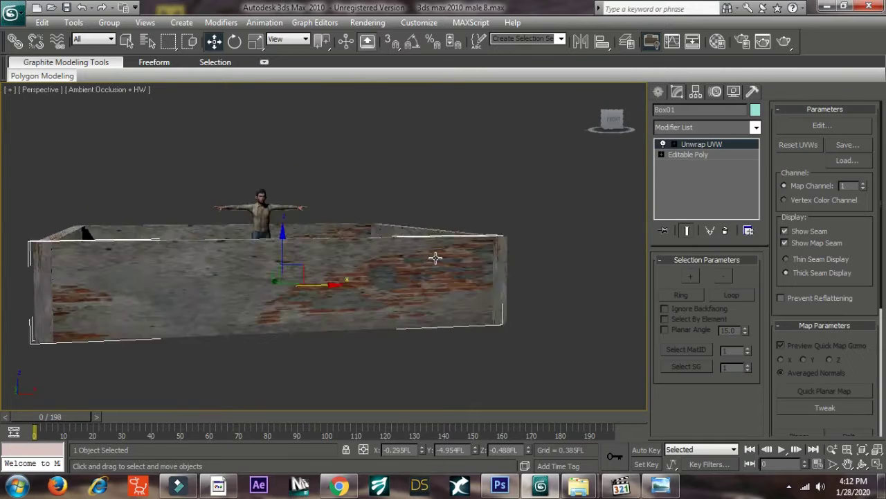
pyautogui.scroll(3, 511, 255)
pyautogui.scroll(3, 512, 254)
pyautogui.scroll(-5, 512, 255)
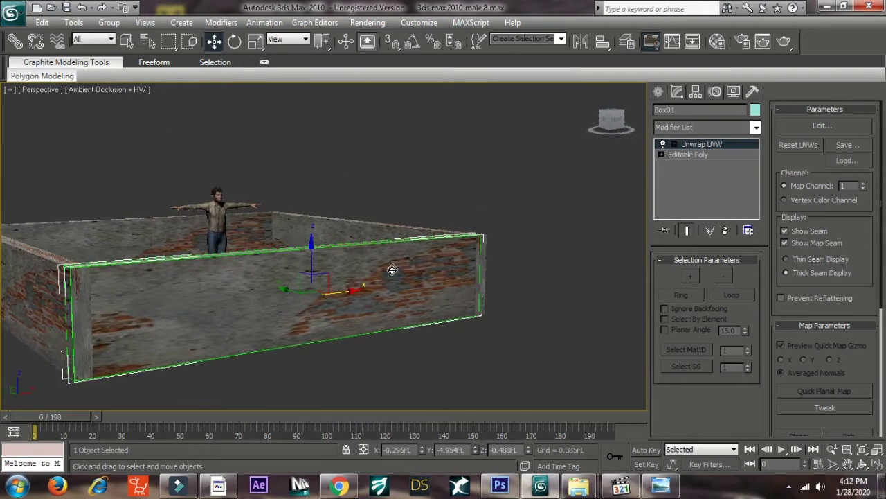
pyautogui.keyDown('alt'); pyautogui.moveTo(369, 265); pyautogui.dragTo(383, 316, button='middle'); pyautogui.keyUp('alt')
pyautogui.click(663, 144)
# In Editable Poly vertex mode, slide Box01's four end vertices left along X
pyautogui.click(685, 165)
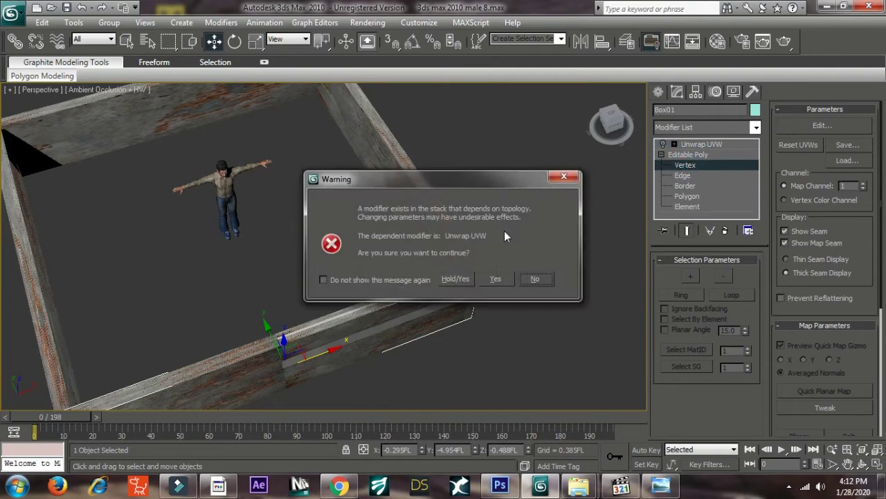
pyautogui.click(496, 278)
pyautogui.moveTo(459, 248); pyautogui.dragTo(519, 360)
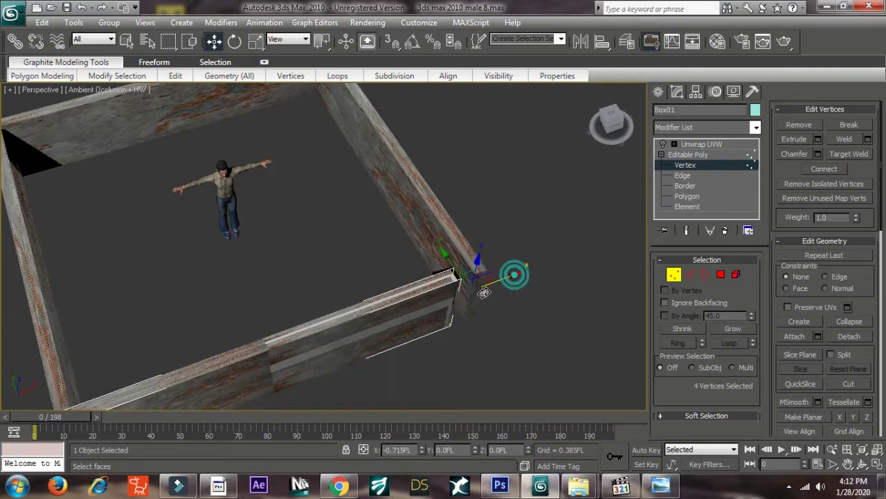
pyautogui.moveTo(514, 276); pyautogui.dragTo(441, 311)
pyautogui.moveTo(441, 311)
pyautogui.keyDown('alt'); pyautogui.mouseDown(button='middle')
pyautogui.moveTo(367, 270)
pyautogui.moveTo(445, 247)
pyautogui.moveTo(406, 257)
pyautogui.moveTo(367, 244)
pyautogui.mouseUp(button='middle'); pyautogui.keyUp('alt')
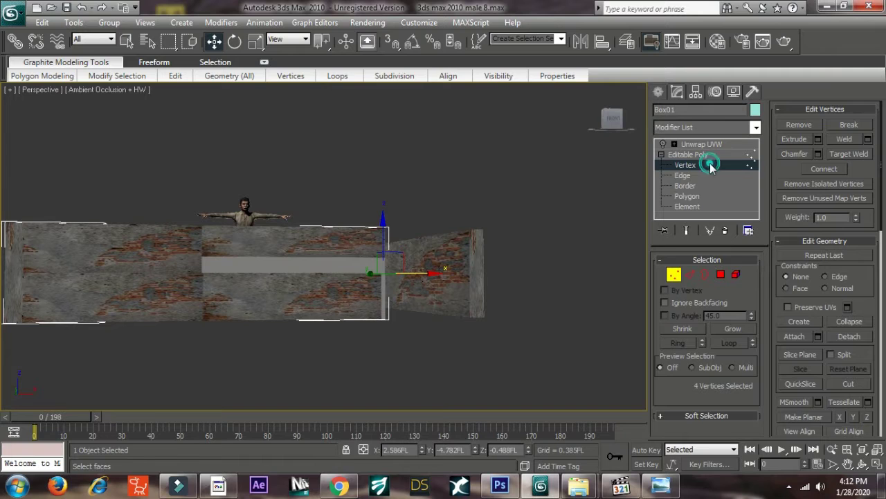
# Orbit to a high oblique view to check how the walls meet at the corners
pyautogui.click(643, 267)
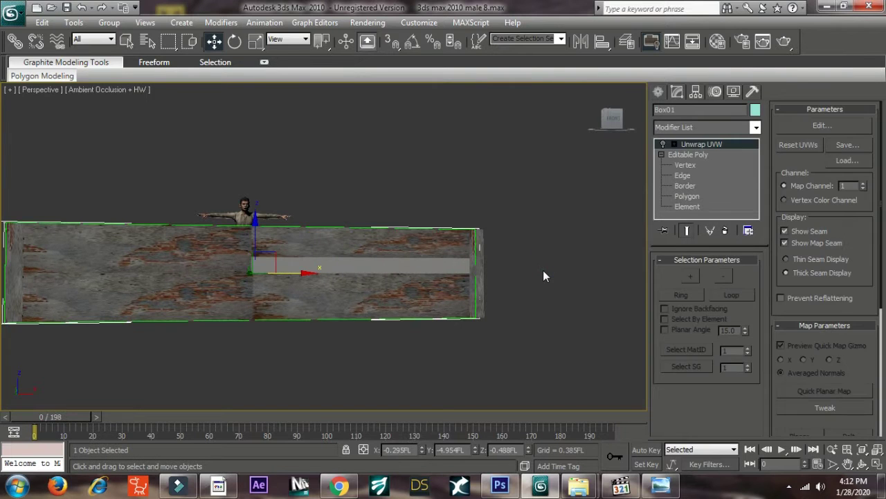
pyautogui.click(557, 209)
pyautogui.moveTo(439, 279)
pyautogui.keyDown('alt'); pyautogui.mouseDown(button='middle')
pyautogui.moveTo(503, 268)
pyautogui.moveTo(426, 290)
pyautogui.moveTo(473, 276)
pyautogui.moveTo(231, 296)
pyautogui.mouseUp(button='middle'); pyautogui.keyUp('alt')
pyautogui.click(240, 290)
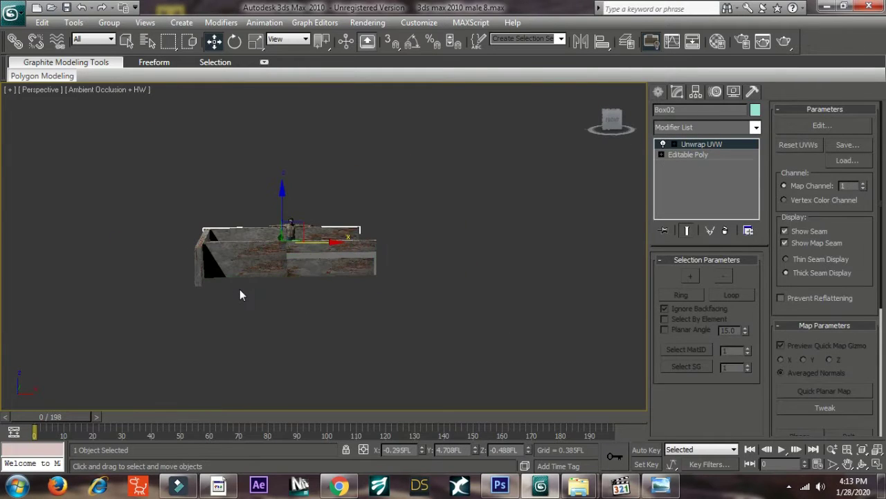
pyautogui.moveTo(368, 289)
pyautogui.keyDown('alt'); pyautogui.mouseDown(button='middle')
pyautogui.moveTo(398, 231)
pyautogui.moveTo(362, 262)
pyautogui.moveTo(356, 224)
pyautogui.mouseUp(button='middle'); pyautogui.keyUp('alt')
pyautogui.click(362, 262)
pyautogui.scroll(3, 392, 277)
pyautogui.keyDown('alt'); pyautogui.moveTo(378, 306); pyautogui.dragTo(416, 321, button='middle'); pyautogui.keyUp('alt')
# In the maximized Top view, clone the vertical side wall to the right
pyautogui.hotkey('alt', 'w')
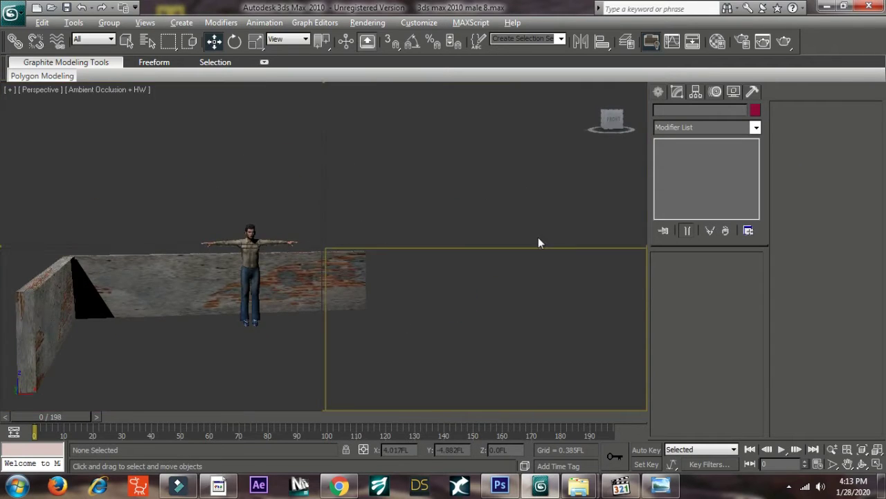
pyautogui.click(151, 150)
pyautogui.hotkey('alt', 'w')
pyautogui.scroll(2, 368, 206)
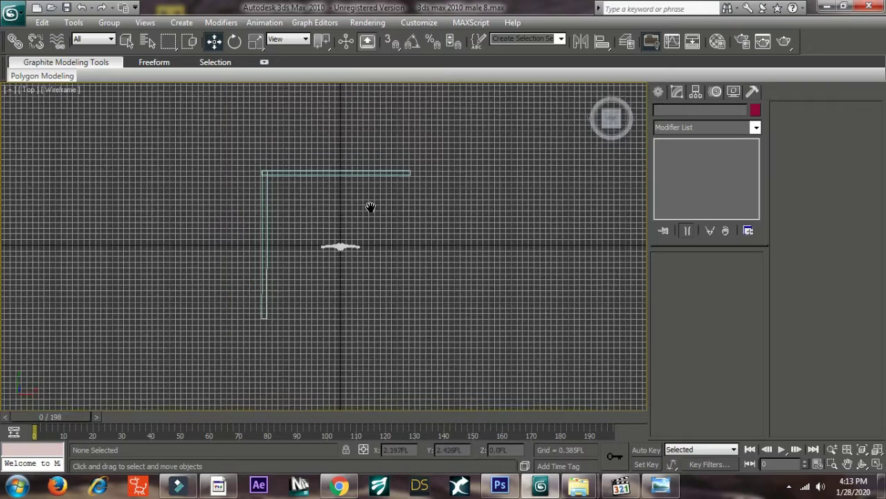
pyautogui.scroll(2, 364, 206)
pyautogui.moveTo(173, 188)
pyautogui.mouseDown()
pyautogui.moveTo(224, 250)
pyautogui.moveTo(531, 246)
pyautogui.mouseUp()
pyautogui.click(453, 299)
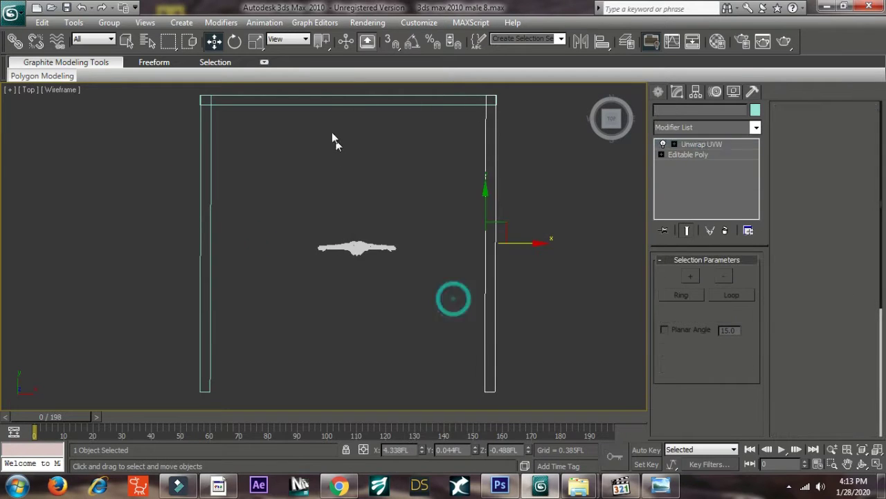
# Clone the top wall downward to form a new front wall
pyautogui.click(334, 101)
pyautogui.scroll(-2, 355, 136)
pyautogui.keyDown('shift'); pyautogui.moveTo(340, 143); pyautogui.dragTo(339, 318); pyautogui.keyUp('shift')
pyautogui.click(443, 296)
pyautogui.click(534, 262)
# In the Front view, scale the new wall Box05 to 69% along X
pyautogui.hotkey('alt', 'w')
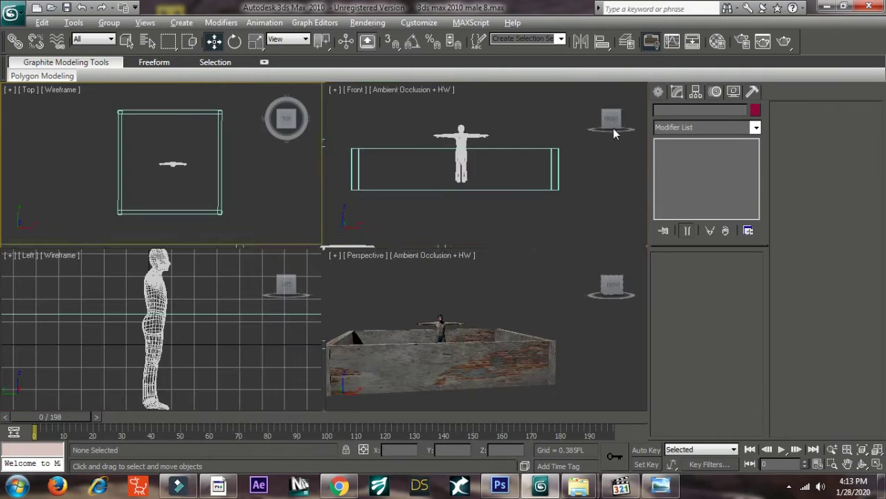
pyautogui.hotkey('alt', 'w')
pyautogui.moveTo(380, 167)
pyautogui.mouseDown(button='middle')
pyautogui.moveTo(419, 192)
pyautogui.moveTo(456, 178)
pyautogui.mouseUp(button='middle')
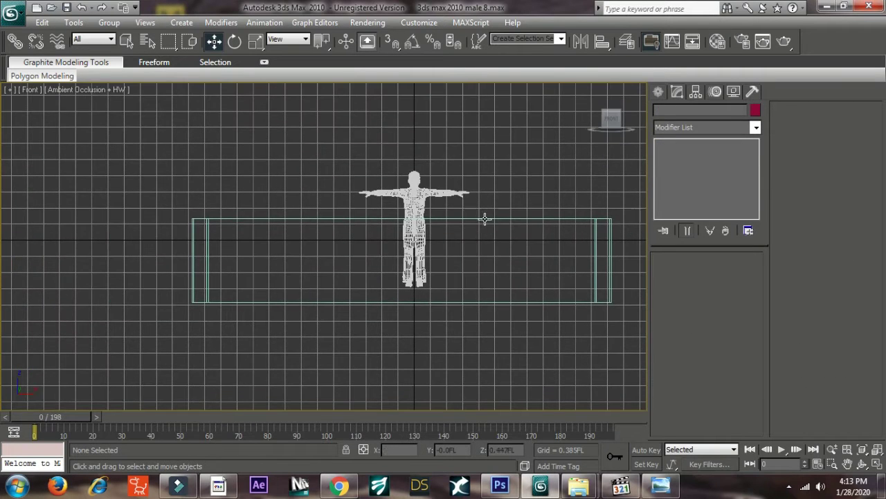
pyautogui.click(482, 261)
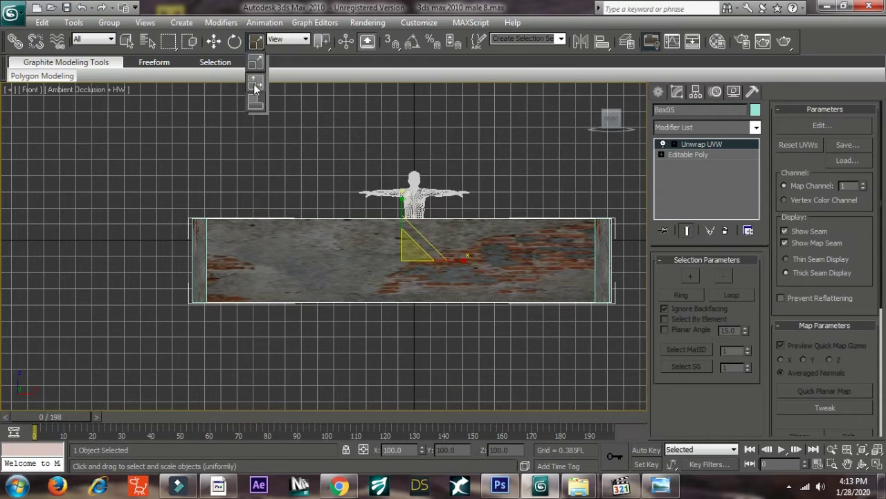
pyautogui.moveTo(460, 259); pyautogui.dragTo(389, 263)
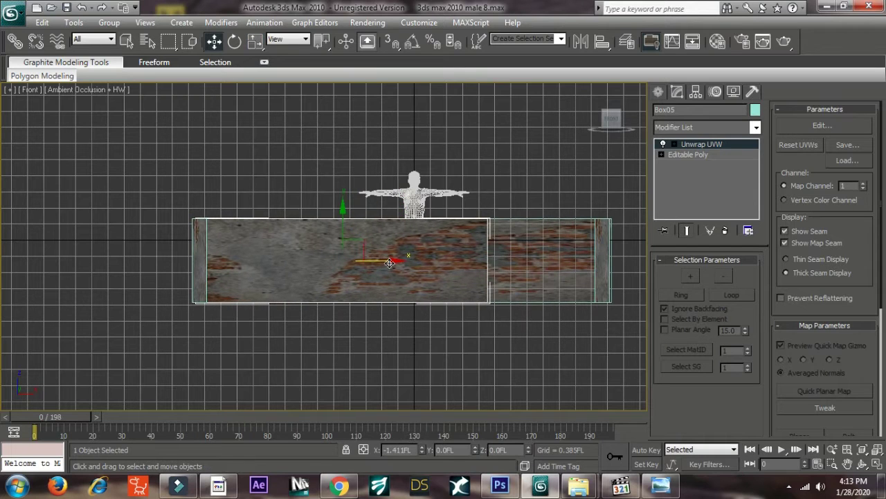
# Deselect Box05 and orbit the perspective view around the enclosure
pyautogui.hotkey('alt', 'w')
pyautogui.rightClick(134, 149)
pyautogui.hotkey('alt', 'w')
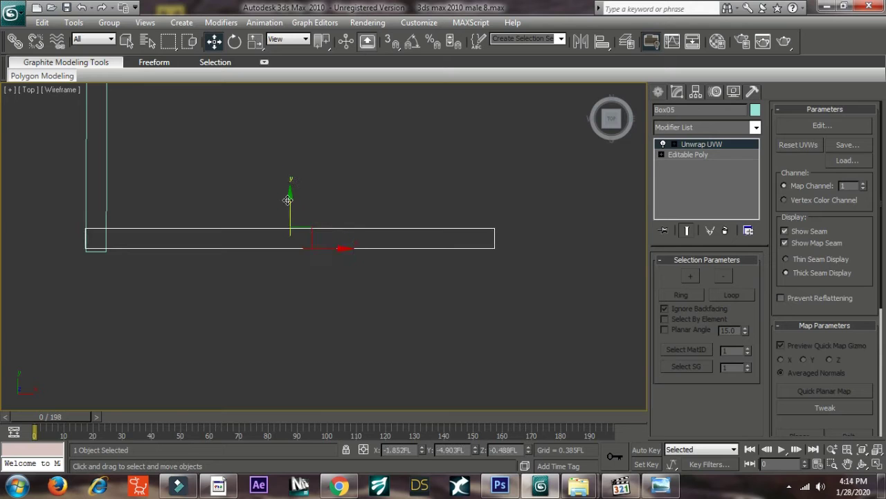
pyautogui.click(341, 120)
pyautogui.hotkey('alt', 'w')
pyautogui.rightClick(538, 356)
pyautogui.hotkey('alt', 'w')
pyautogui.moveTo(243, 284)
pyautogui.keyDown('alt'); pyautogui.mouseDown(button='middle')
pyautogui.moveTo(380, 287)
pyautogui.moveTo(274, 286)
pyautogui.moveTo(306, 295)
pyautogui.moveTo(302, 275)
pyautogui.moveTo(393, 263)
pyautogui.moveTo(316, 273)
pyautogui.moveTo(416, 291)
pyautogui.moveTo(486, 194)
pyautogui.moveTo(467, 190)
pyautogui.mouseUp(button='middle'); pyautogui.keyUp('alt')
# Select all walls in the Top view and scale them to 185% on Y and 198% on X
pyautogui.hotkey('alt', 'w')
pyautogui.click(164, 156)
pyautogui.hotkey('alt', 'w')
pyautogui.scroll(-5, 251, 151)
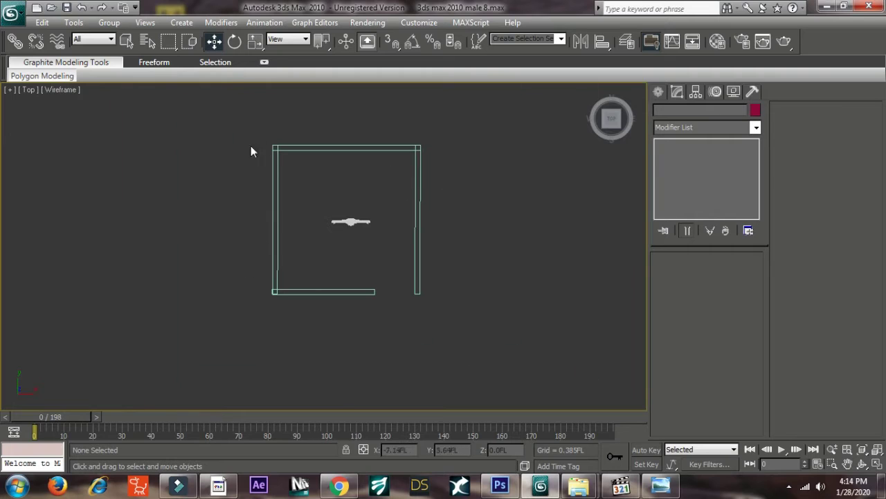
pyautogui.moveTo(374, 178); pyautogui.dragTo(416, 192)
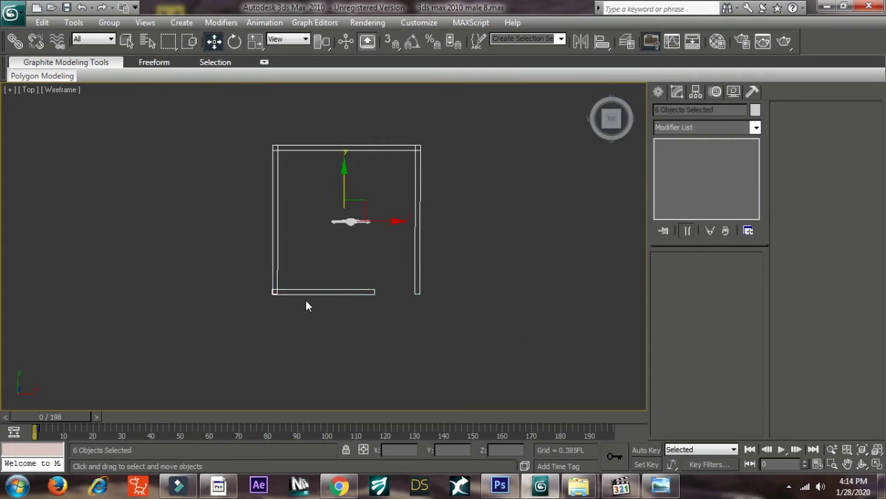
pyautogui.press('r')
pyautogui.moveTo(350, 148); pyautogui.dragTo(356, 120)
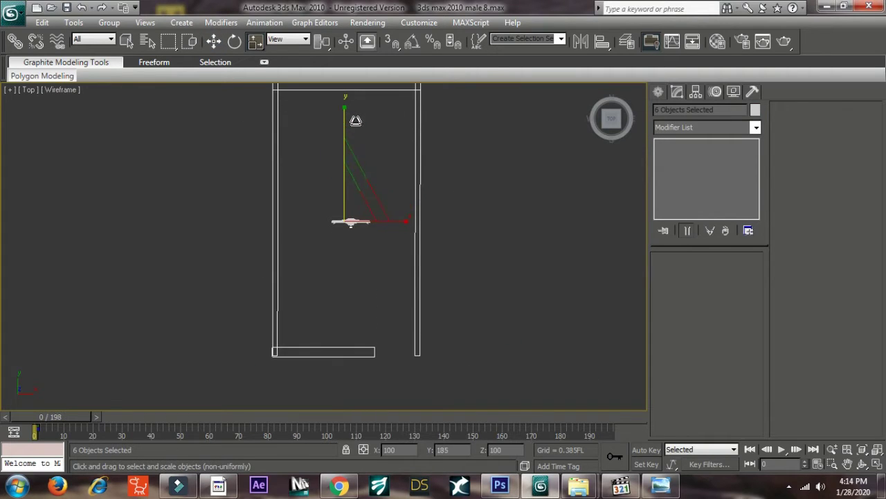
pyautogui.moveTo(404, 220); pyautogui.dragTo(452, 224)
# Check the enlarged room from a low perspective angle, then return to the maximized Top view
pyautogui.click(419, 279)
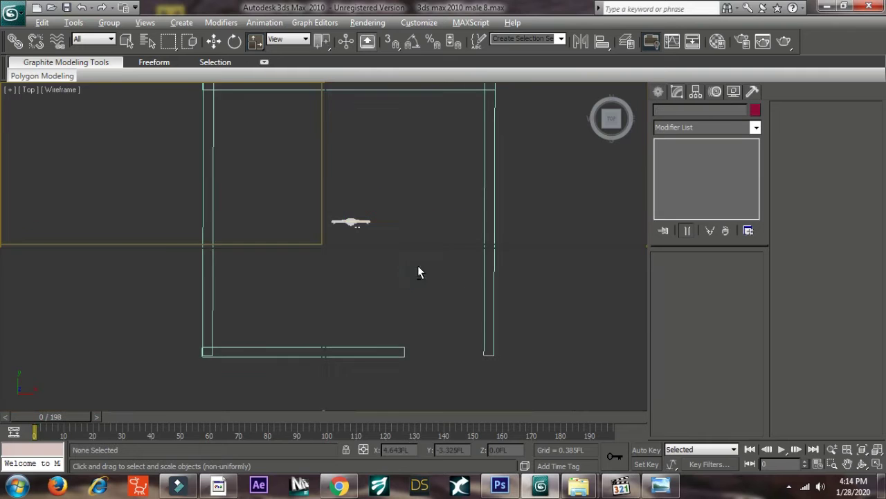
pyautogui.press('p')
pyautogui.moveTo(471, 323)
pyautogui.keyDown('alt'); pyautogui.mouseDown(button='middle')
pyautogui.moveTo(393, 288)
pyautogui.moveTo(340, 308)
pyautogui.moveTo(379, 250)
pyautogui.moveTo(389, 276)
pyautogui.mouseUp(button='middle'); pyautogui.keyUp('alt')
pyautogui.scroll(-3, 374, 267)
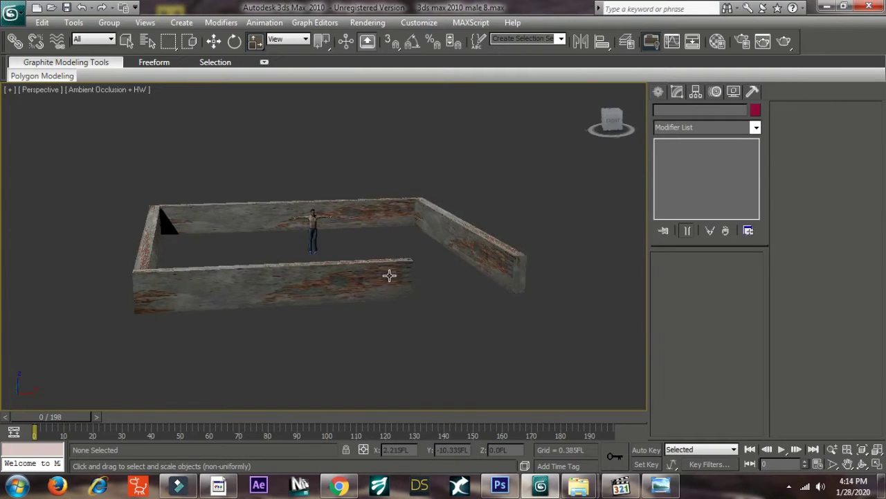
pyautogui.hotkey('alt', 'w')
pyautogui.click(160, 164)
pyautogui.hotkey('alt', 'w')
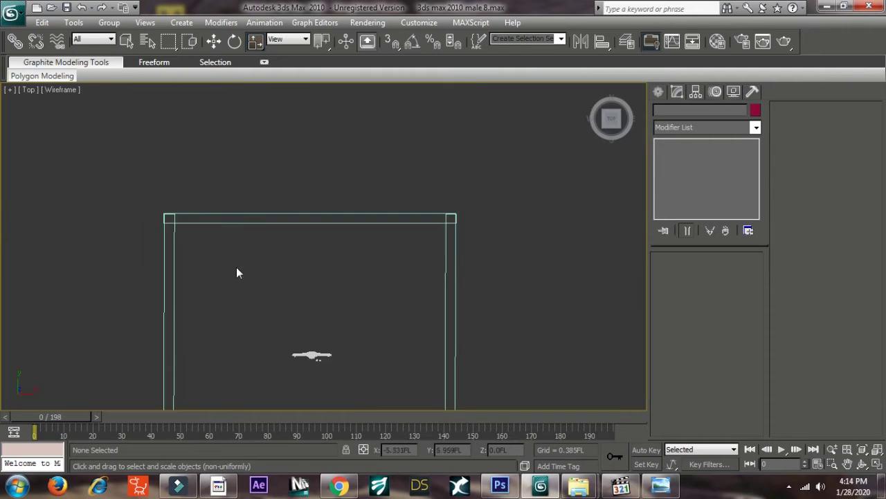
# Draw a floor plane (Plane01, about 18.178 × 19.186) spanning the room's walls
pyautogui.click(660, 92)
pyautogui.click(732, 229)
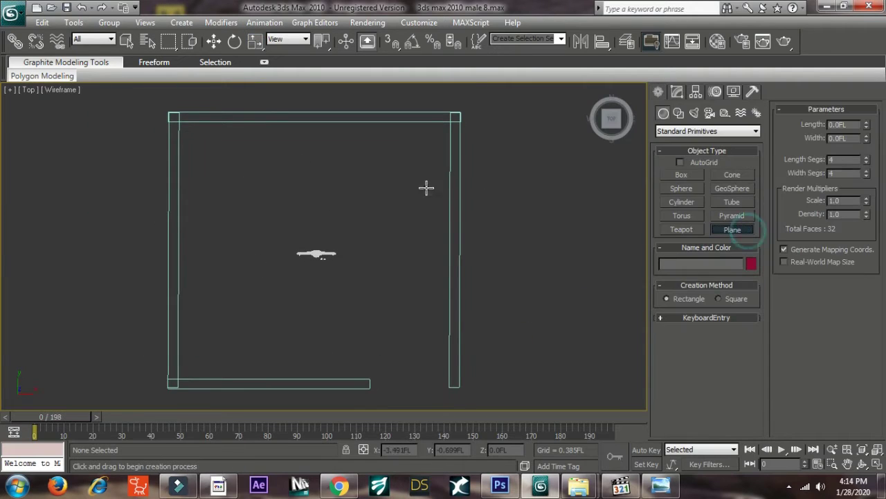
pyautogui.moveTo(172, 118); pyautogui.dragTo(457, 387)
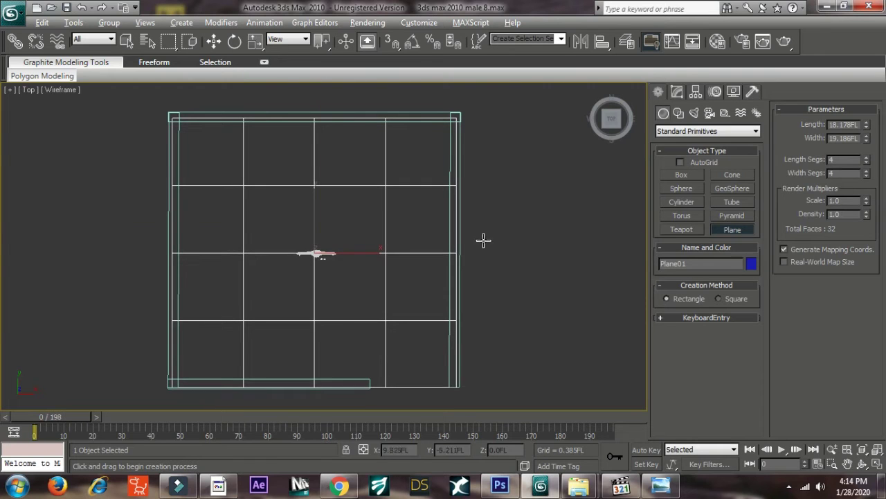
# Orbit the Perspective view to look steeply down into the room
pyautogui.hotkey('alt', 'w')
pyautogui.hotkey('alt', 'w')
pyautogui.hotkey('alt', 'w')
pyautogui.hotkey('alt', 'w')
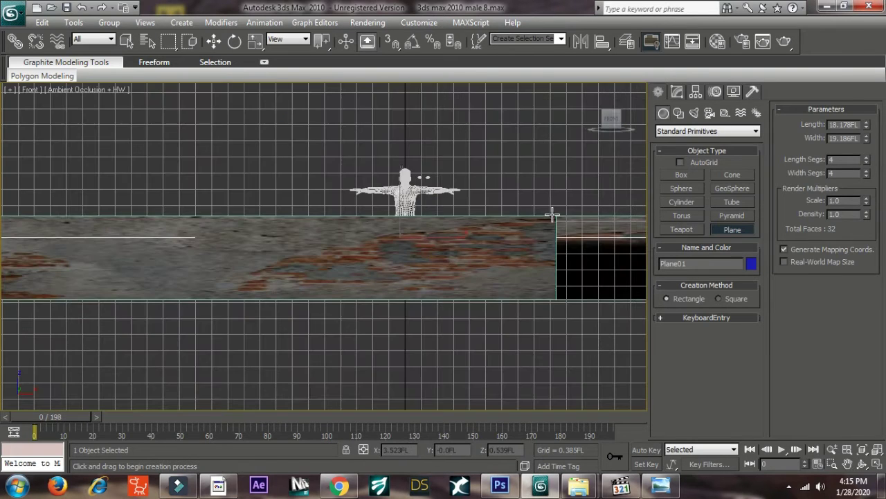
pyautogui.press('w')
pyautogui.scroll(3, 441, 228)
pyautogui.scroll(3, 444, 232)
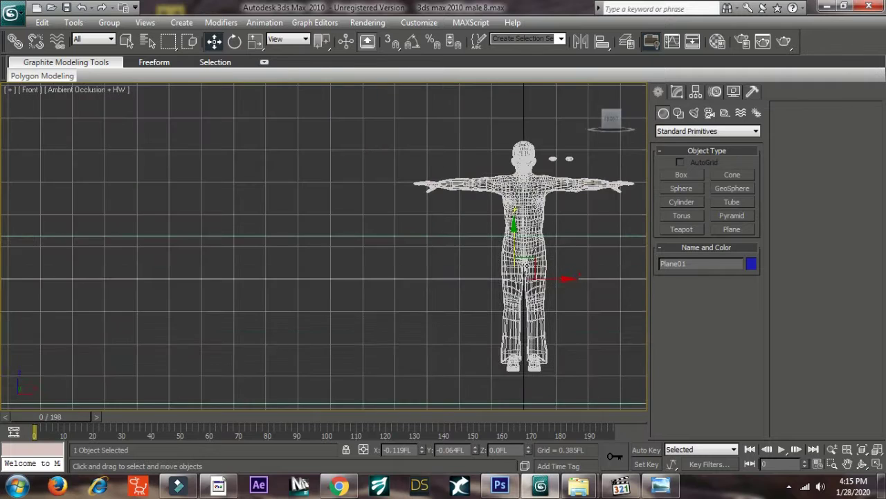
pyautogui.scroll(-2, 496, 246)
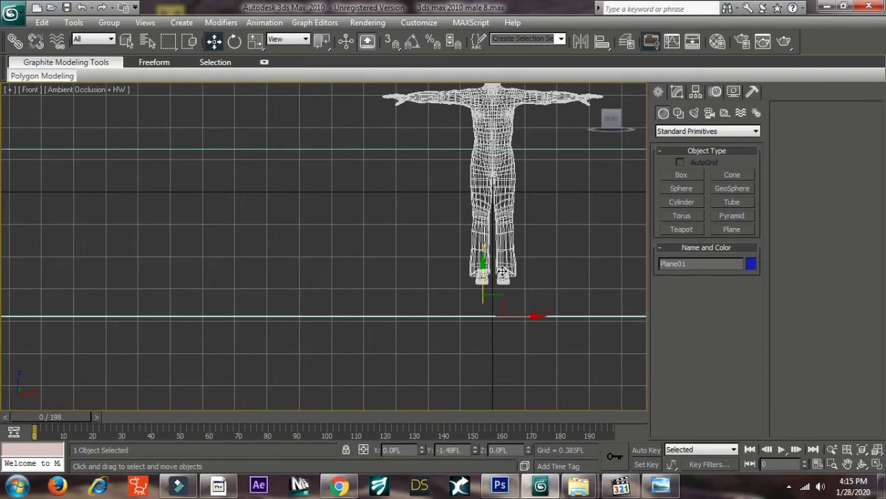
pyautogui.scroll(-4, 490, 307)
pyautogui.hotkey('alt', 'w')
pyautogui.hotkey('alt', 'w')
pyautogui.moveTo(561, 299)
pyautogui.keyDown('alt'); pyautogui.mouseDown(button='middle')
pyautogui.moveTo(392, 255)
pyautogui.moveTo(423, 257)
pyautogui.mouseUp(button='middle'); pyautogui.keyUp('alt')
pyautogui.scroll(3, 344, 254)
pyautogui.moveTo(344, 254)
pyautogui.keyDown('alt'); pyautogui.mouseDown(button='middle')
pyautogui.moveTo(208, 229)
pyautogui.moveTo(329, 247)
pyautogui.moveTo(390, 171)
pyautogui.moveTo(400, 272)
pyautogui.mouseUp(button='middle'); pyautogui.keyUp('alt')
# In the Material Editor, give the second sample material a Bitmap diffuse map
pyautogui.scroll(3, 400, 272)
pyautogui.press('m')
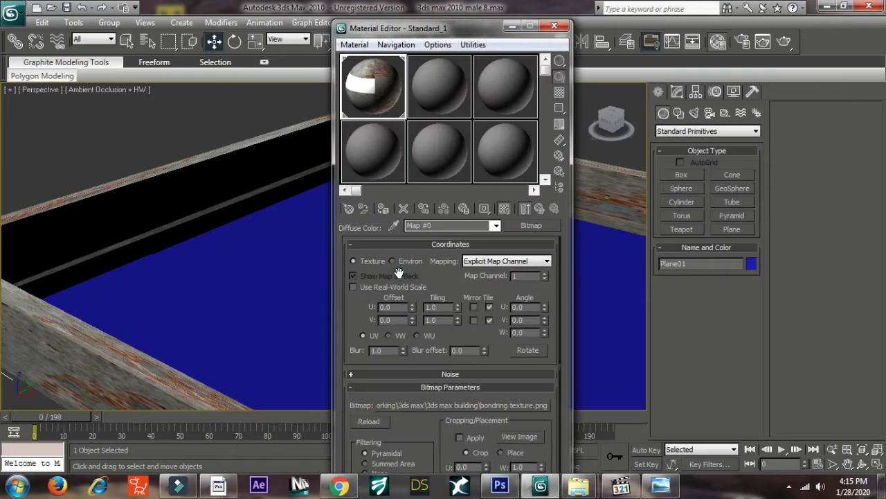
pyautogui.click(449, 76)
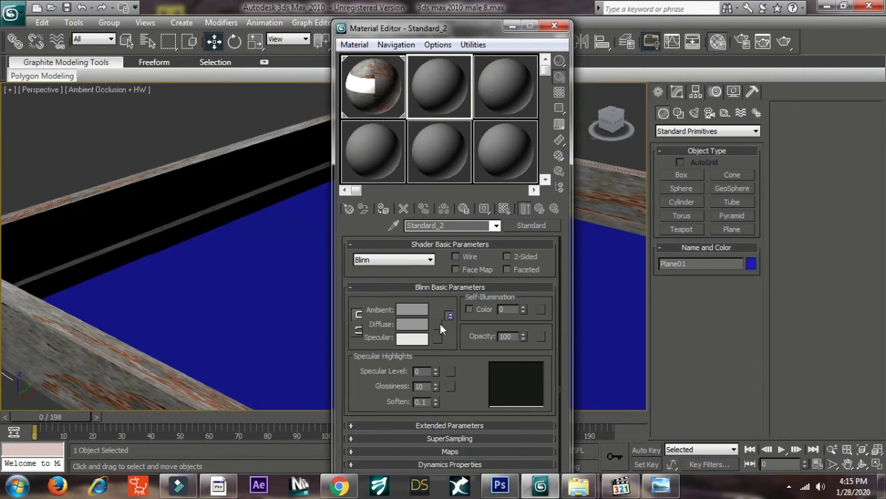
pyautogui.click(429, 312)
pyautogui.doubleClick(408, 106)
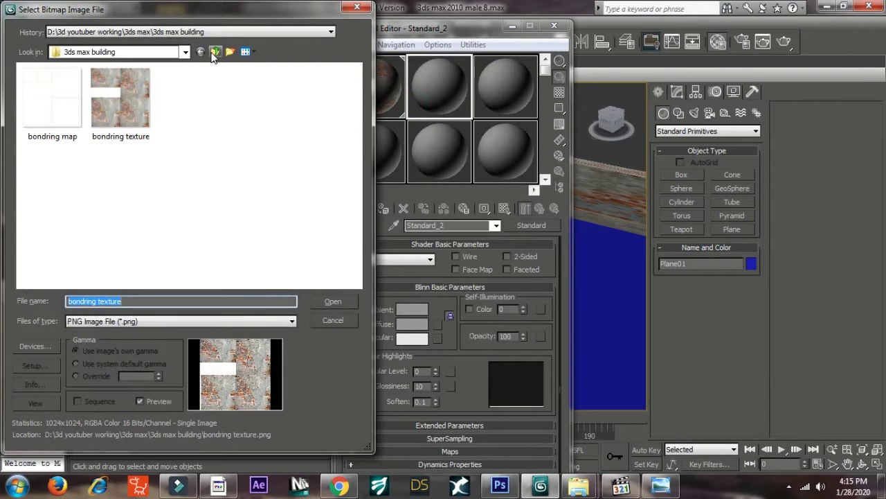
# Browse the D: drive through the immmj folder into the tiles texture folders
pyautogui.click(185, 52)
pyautogui.click(127, 130)
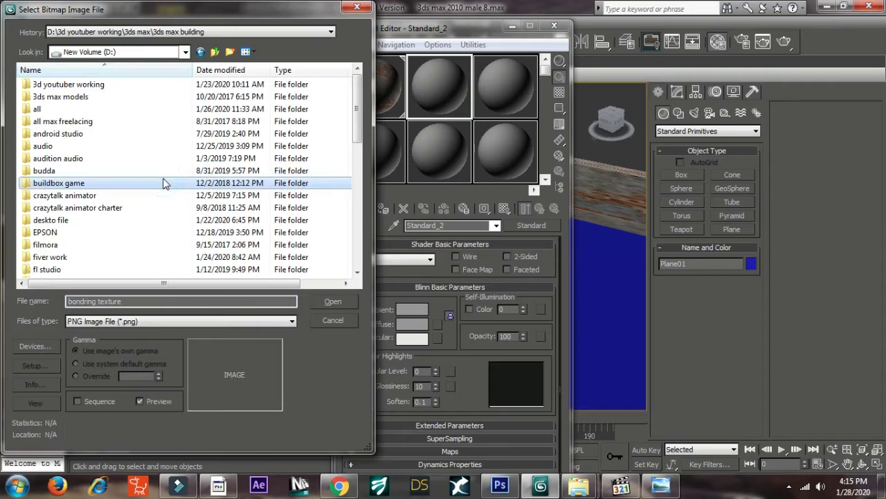
pyautogui.doubleClick(62, 181)
pyautogui.doubleClick(62, 83)
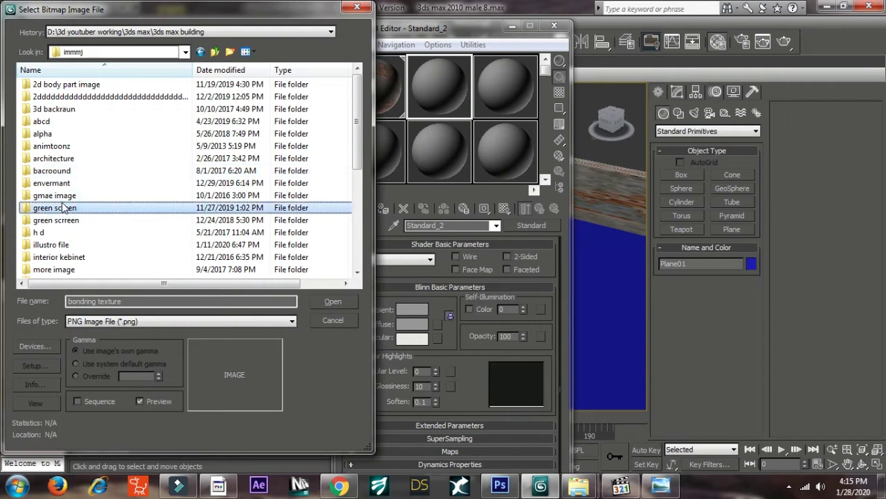
pyautogui.scroll(-5, 55, 200)
pyautogui.doubleClick(42, 208)
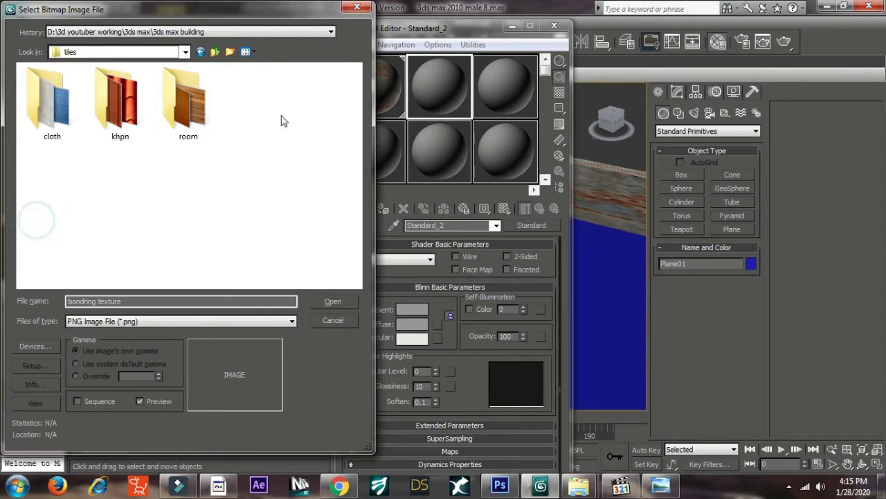
pyautogui.doubleClick(193, 105)
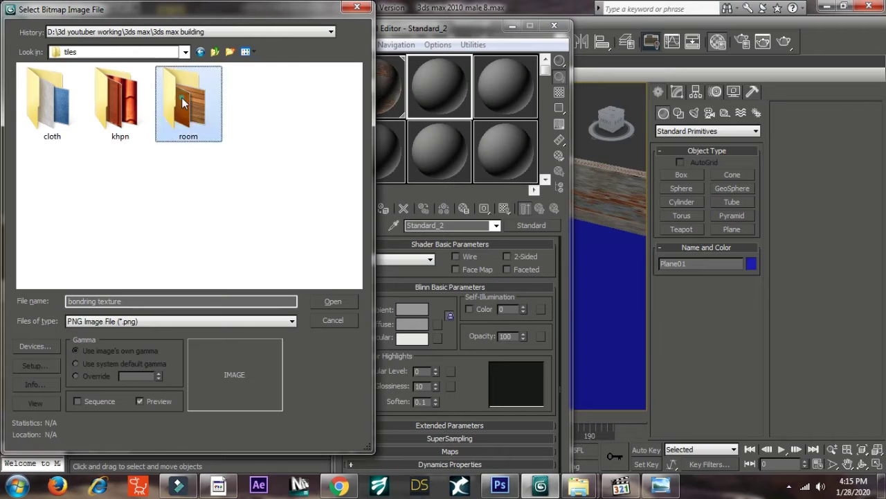
# Show all file types as large thumbnails and load small_1161525295.jpg from tiles
pyautogui.click(210, 320)
pyautogui.click(83, 309)
pyautogui.rightClick(137, 236)
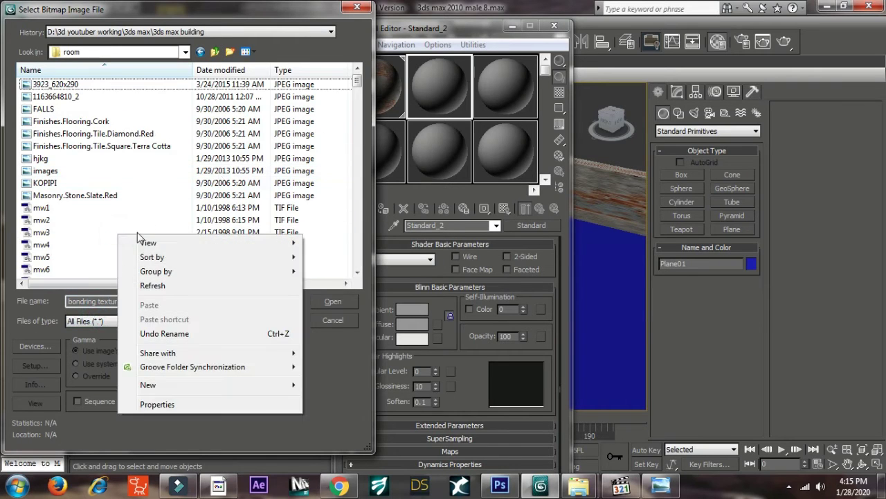
pyautogui.click(343, 260)
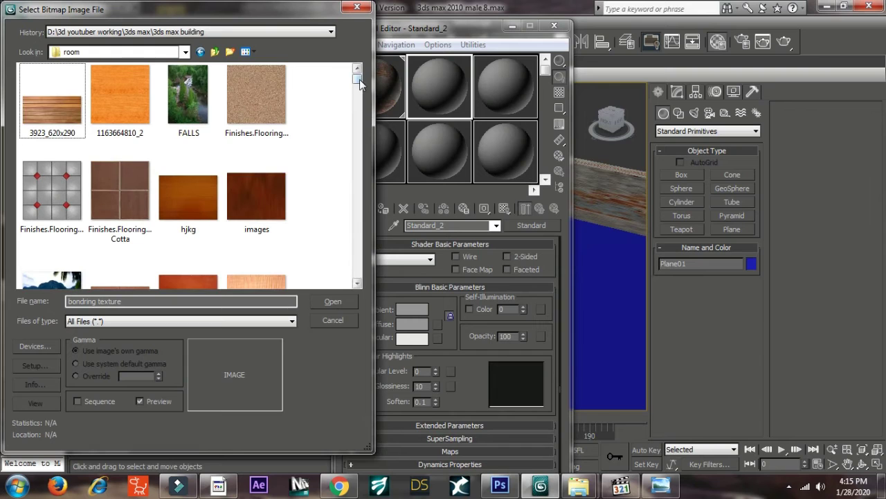
pyautogui.moveTo(357, 82)
pyautogui.mouseDown()
pyautogui.moveTo(361, 149)
pyautogui.moveTo(355, 58)
pyautogui.moveTo(363, 111)
pyautogui.mouseUp()
pyautogui.click(215, 53)
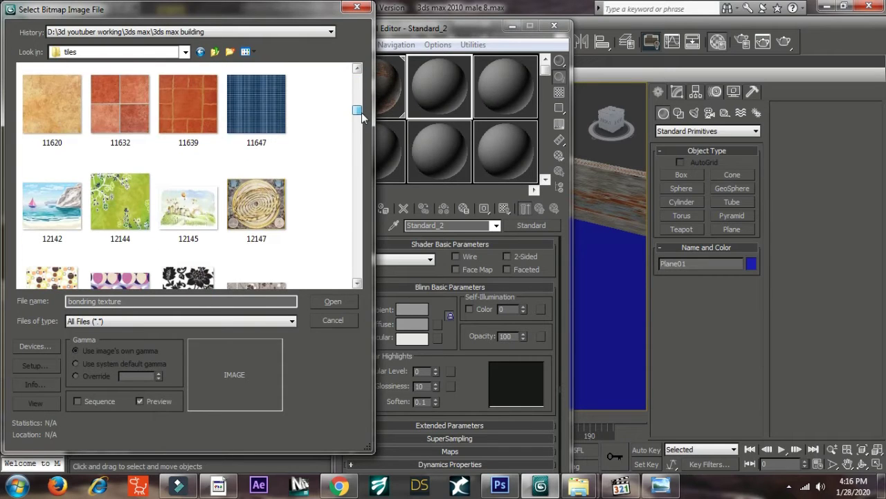
pyautogui.moveTo(365, 135); pyautogui.dragTo(365, 133)
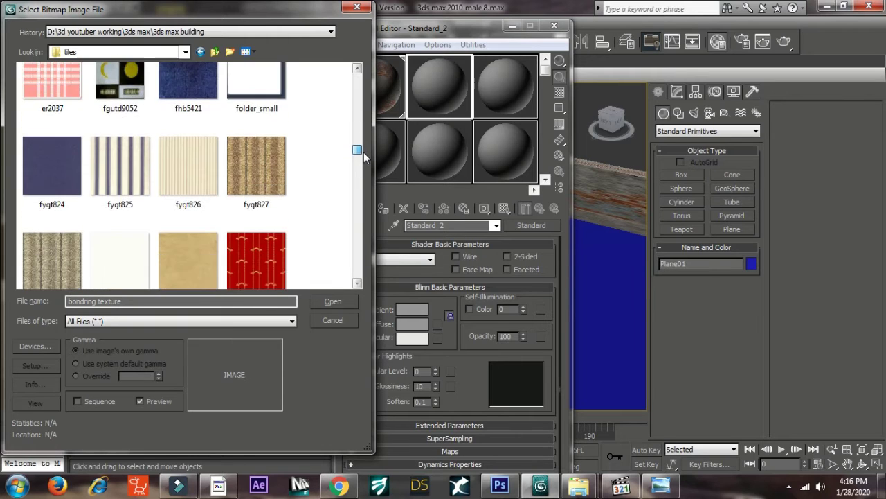
pyautogui.moveTo(365, 158)
pyautogui.mouseDown()
pyautogui.moveTo(357, 281)
pyautogui.moveTo(373, 197)
pyautogui.mouseUp()
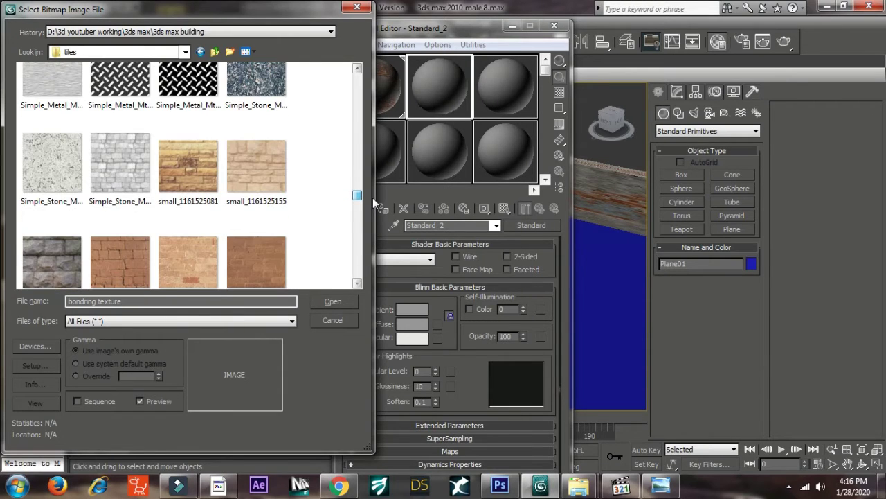
pyautogui.doubleClick(115, 264)
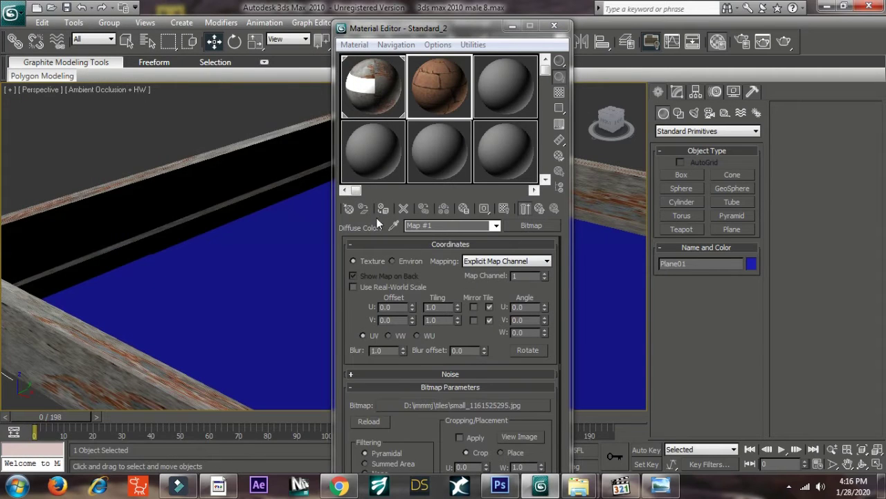
# Show the brick texture on the floor and add a UVW Map modifier with 22 tiling
pyautogui.click(503, 209)
pyautogui.click(553, 27)
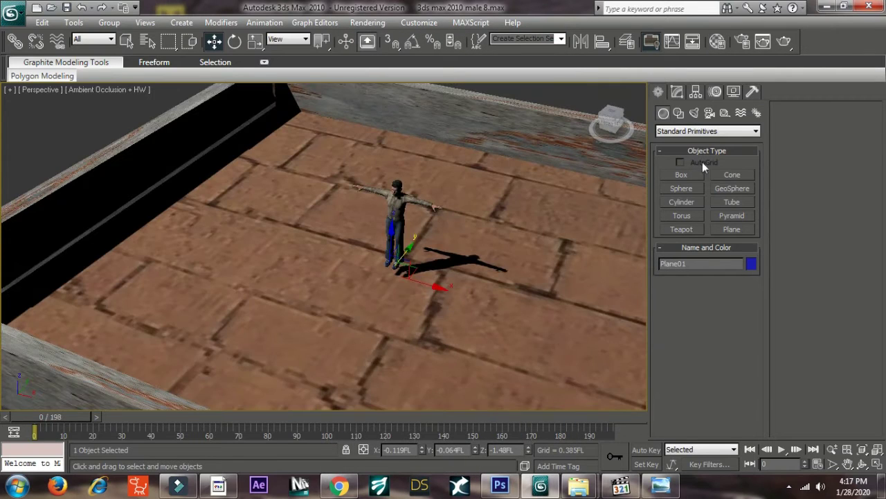
pyautogui.click(679, 91)
pyautogui.click(717, 132)
pyautogui.scroll(-5, 721, 360)
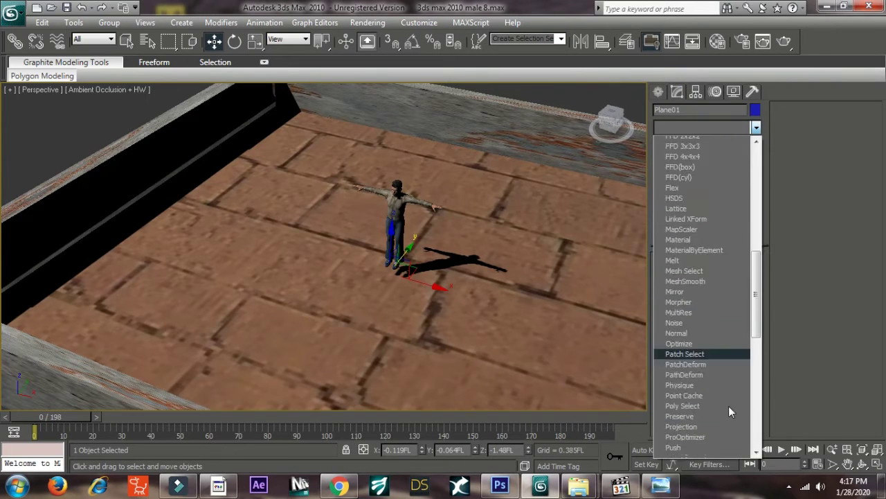
pyautogui.scroll(-5, 729, 406)
pyautogui.scroll(-4, 693, 374)
pyautogui.click(685, 358)
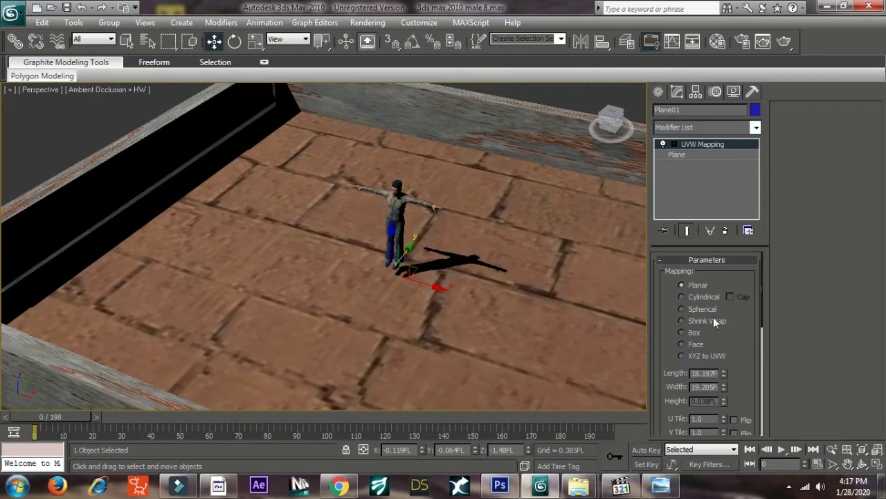
pyautogui.moveTo(762, 292); pyautogui.dragTo(766, 352)
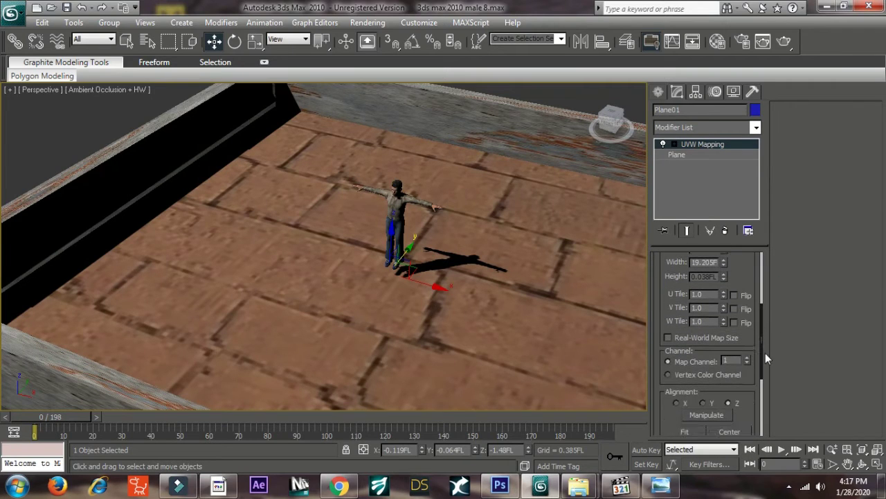
pyautogui.doubleClick(706, 294)
pyautogui.press('Return')
pyautogui.write('22')
pyautogui.press('Return')
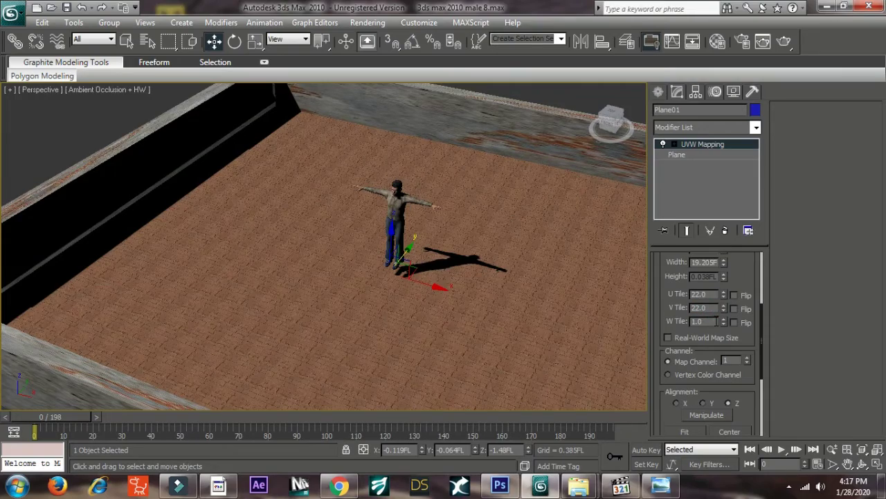
# Return the perspective view to its home angle and hide the grid
pyautogui.scroll(5, 516, 336)
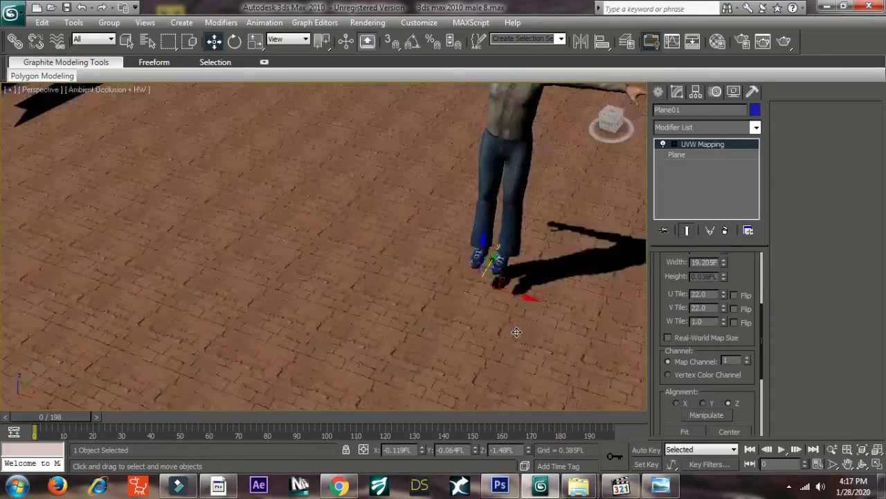
pyautogui.scroll(-3, 527, 339)
pyautogui.scroll(-5, 531, 343)
pyautogui.hotkey('alt', 'w')
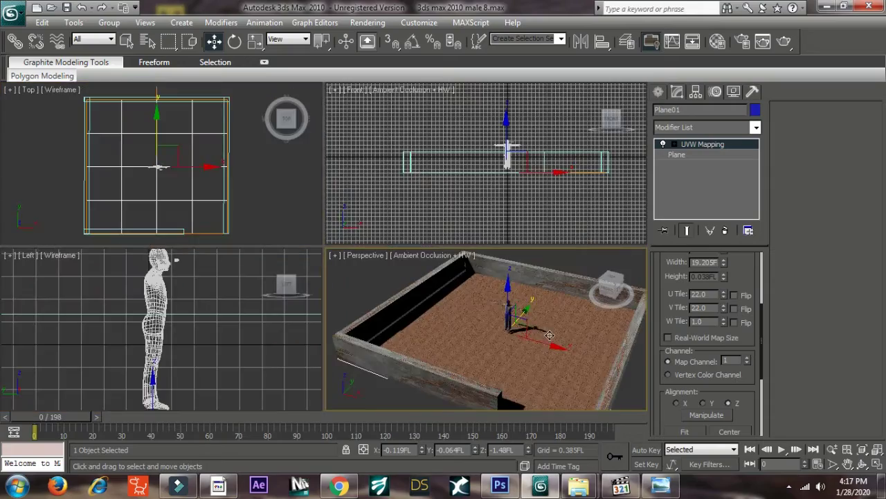
pyautogui.hotkey('alt', 'w')
pyautogui.moveTo(544, 335)
pyautogui.keyDown('alt'); pyautogui.mouseDown(button='middle')
pyautogui.moveTo(468, 304)
pyautogui.moveTo(454, 328)
pyautogui.moveTo(512, 305)
pyautogui.moveTo(451, 123)
pyautogui.moveTo(596, 141)
pyautogui.mouseUp(button='middle'); pyautogui.keyUp('alt')
pyautogui.scroll(5, 461, 314)
pyautogui.click(519, 123)
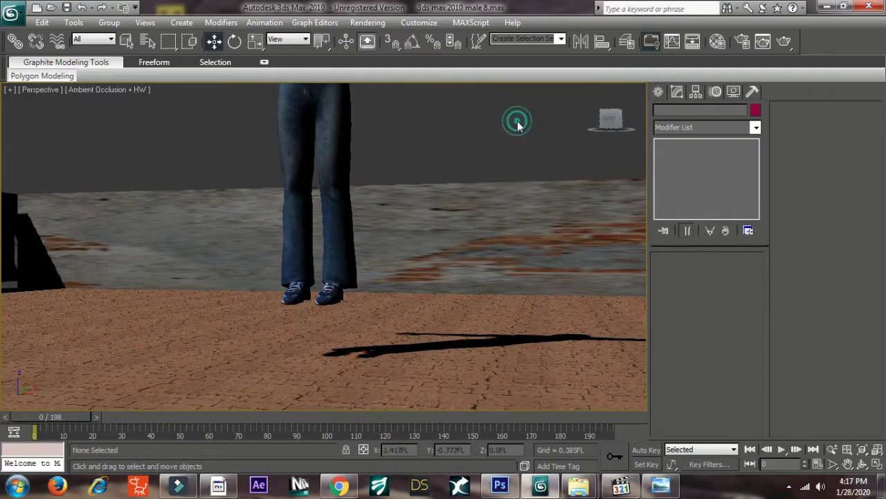
pyautogui.click(592, 91)
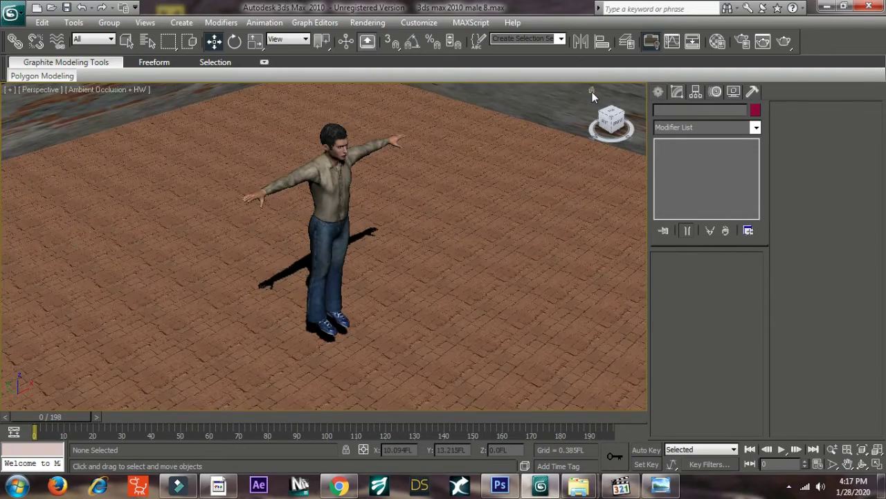
pyautogui.hotkey('alt', 'w')
pyautogui.hotkey('alt', 'w')
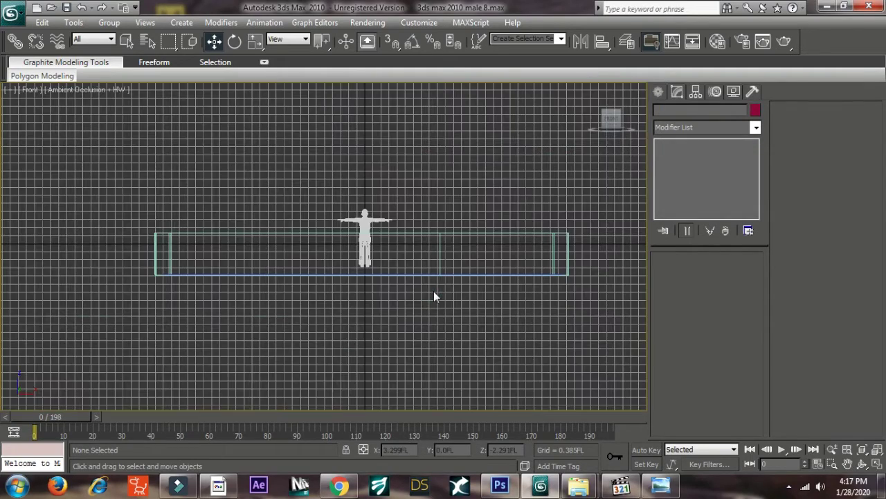
pyautogui.press('g')
pyautogui.scroll(5, 434, 290)
pyautogui.scroll(-3, 436, 280)
pyautogui.scroll(-4, 551, 322)
# Select all the character's parts and move it so its feet rest on the floor
pyautogui.moveTo(516, 333)
pyautogui.mouseDown()
pyautogui.moveTo(259, 289)
pyautogui.moveTo(181, 255)
pyautogui.mouseUp()
pyautogui.scroll(2, 255, 251)
pyautogui.scroll(3, 255, 252)
pyautogui.scroll(2, 302, 195)
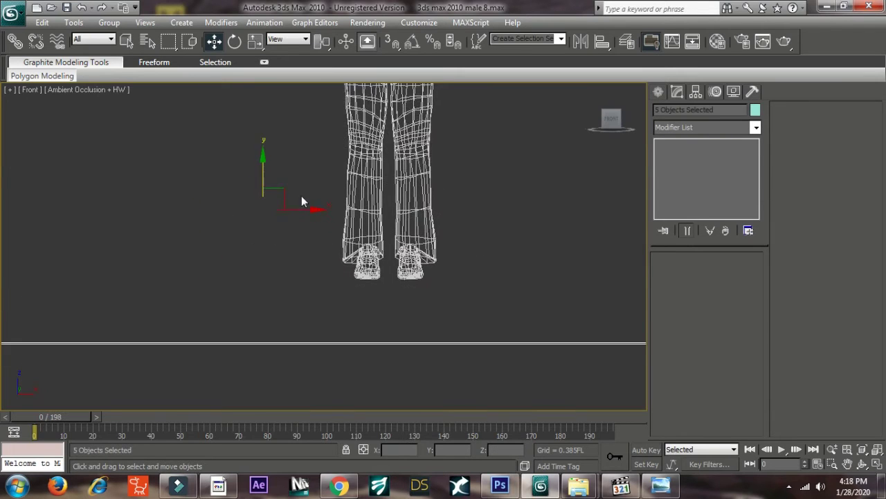
pyautogui.moveTo(301, 201); pyautogui.dragTo(251, 73)
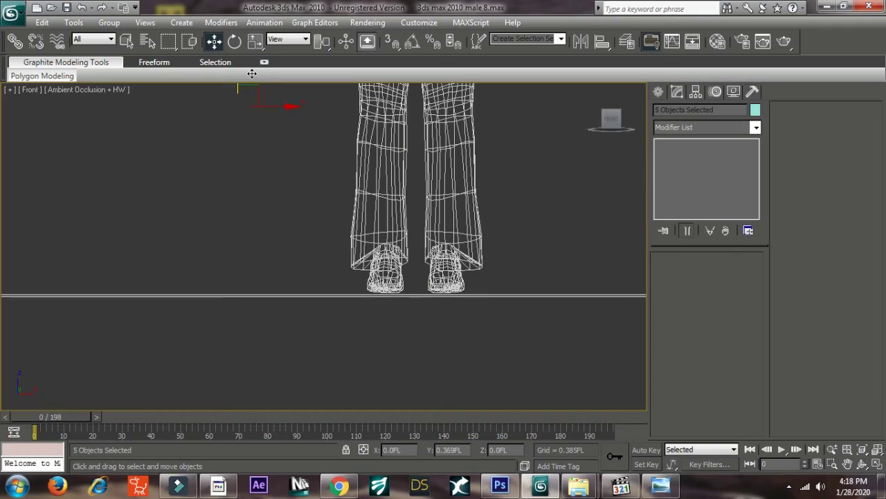
pyautogui.hotkey('alt', 'w')
pyautogui.click(568, 334)
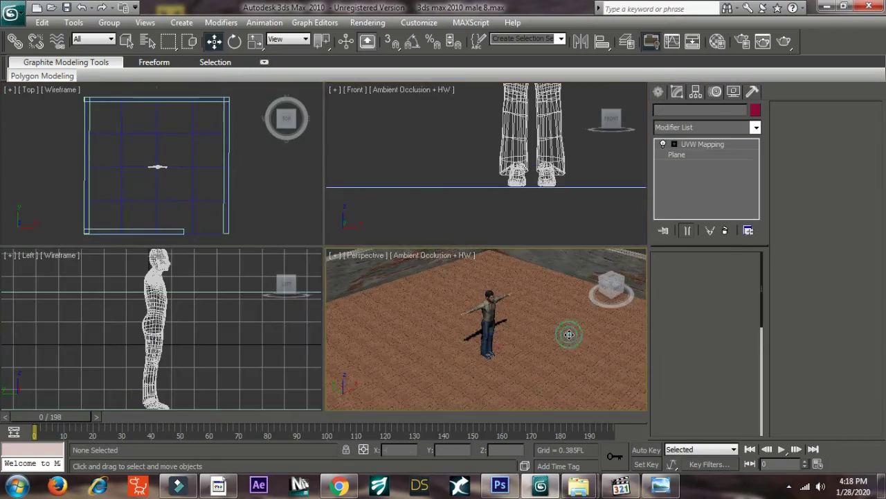
# Frame the character in a low, level maximized perspective view and render it
pyautogui.hotkey('alt', 'w')
pyautogui.scroll(-3, 469, 317)
pyautogui.scroll(-2, 469, 318)
pyautogui.scroll(-2, 469, 319)
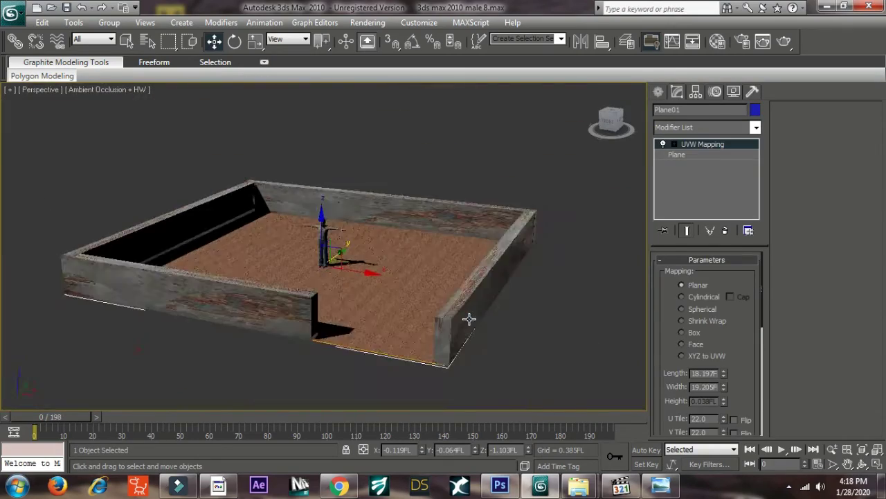
pyautogui.scroll(5, 469, 317)
pyautogui.scroll(1, 469, 316)
pyautogui.scroll(-6, 469, 317)
pyautogui.scroll(6, 416, 313)
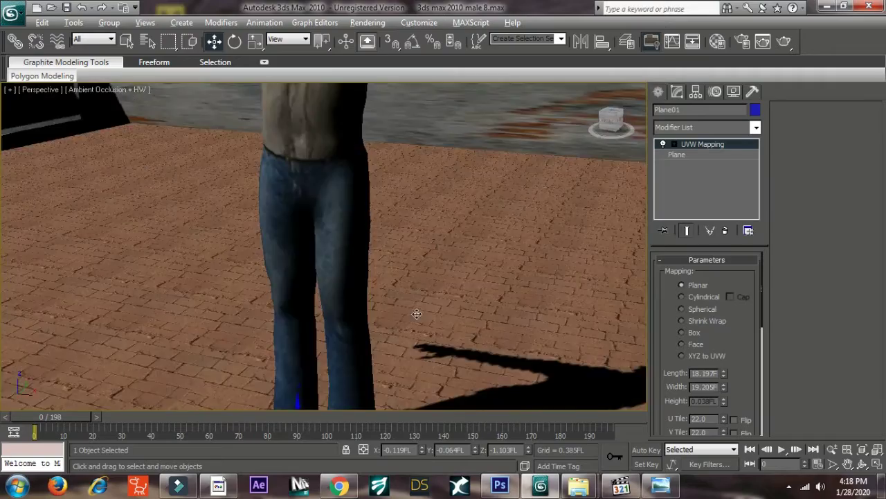
pyautogui.moveTo(417, 314)
pyautogui.keyDown('alt'); pyautogui.mouseDown(button='middle')
pyautogui.moveTo(424, 286)
pyautogui.moveTo(477, 313)
pyautogui.moveTo(461, 340)
pyautogui.moveTo(453, 283)
pyautogui.moveTo(473, 285)
pyautogui.mouseUp(button='middle'); pyautogui.keyUp('alt')
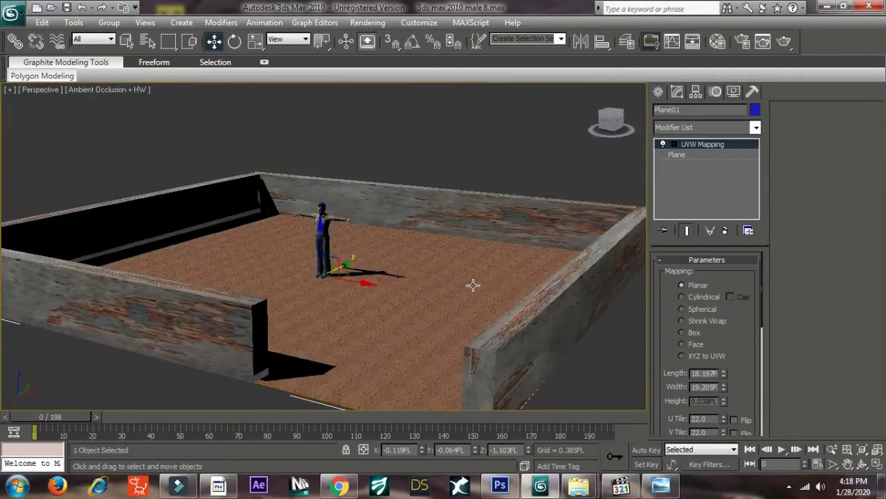
pyautogui.scroll(5, 473, 284)
pyautogui.moveTo(477, 319)
pyautogui.keyDown('alt'); pyautogui.mouseDown(button='middle')
pyautogui.moveTo(499, 277)
pyautogui.moveTo(469, 331)
pyautogui.mouseUp(button='middle'); pyautogui.keyUp('alt')
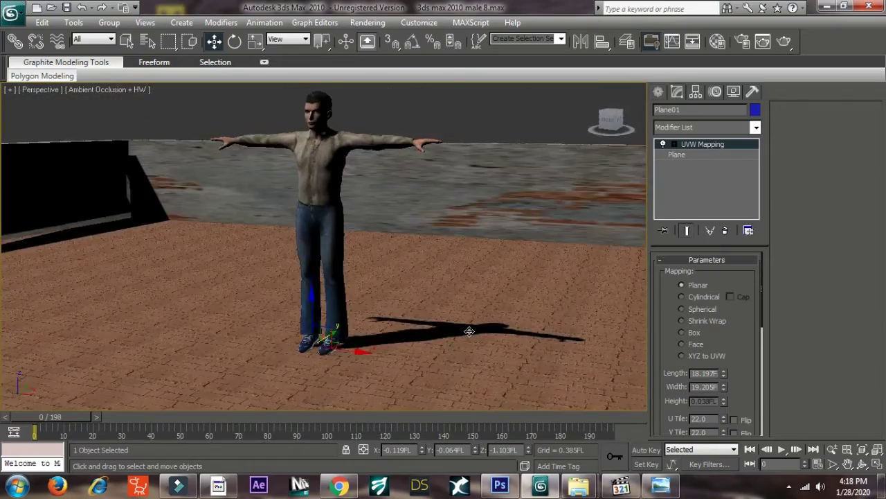
pyautogui.scroll(-5, 469, 331)
pyautogui.moveTo(419, 309)
pyautogui.keyDown('alt'); pyautogui.mouseDown(button='middle')
pyautogui.moveTo(469, 309)
pyautogui.moveTo(432, 303)
pyautogui.moveTo(378, 319)
pyautogui.mouseUp(button='middle'); pyautogui.keyUp('alt')
pyautogui.scroll(-4, 379, 320)
pyautogui.click(542, 169)
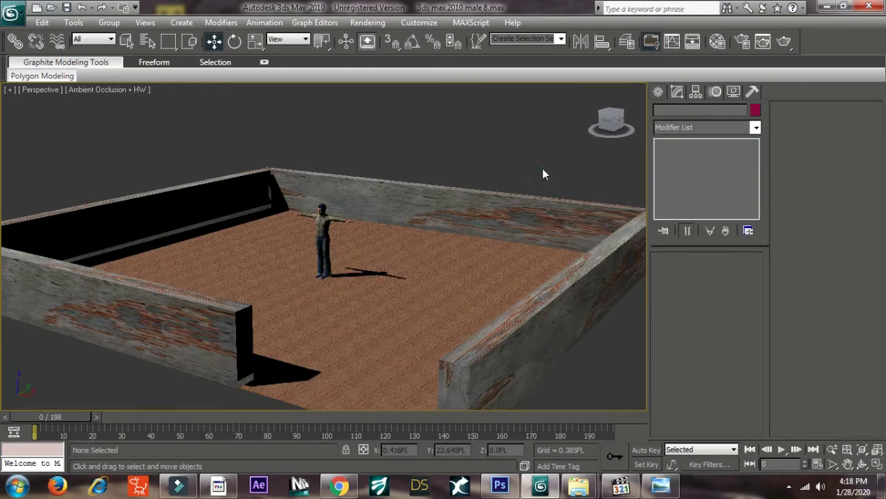
pyautogui.keyDown('alt'); pyautogui.moveTo(472, 260); pyautogui.dragTo(461, 245, button='middle'); pyautogui.keyUp('alt')
pyautogui.scroll(3, 352, 248)
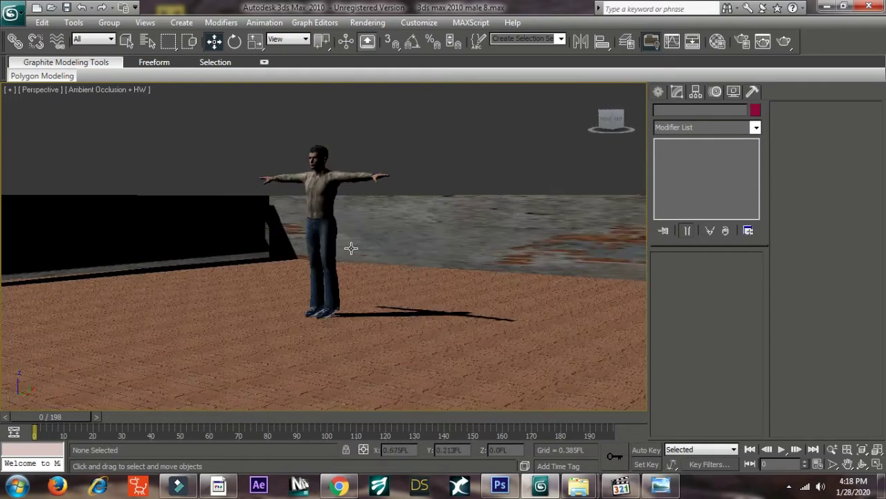
pyautogui.scroll(2, 362, 253)
pyautogui.scroll(1, 376, 255)
pyautogui.scroll(1, 376, 252)
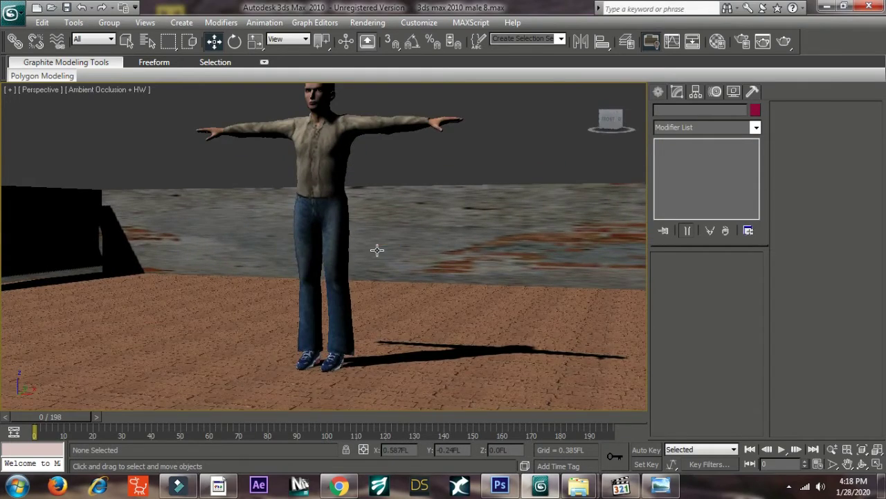
pyautogui.hotkey('shift', 'q')
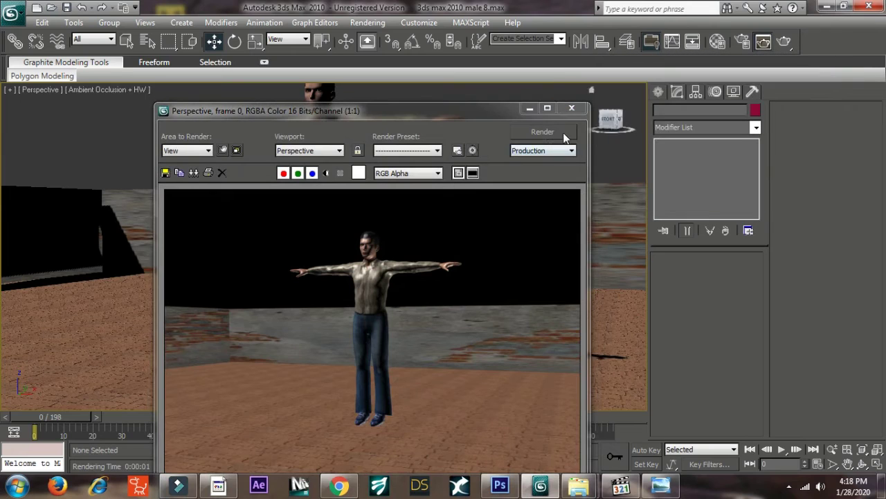
# Close the rendered frame window and maximize the Top viewport over the room
pyautogui.click(572, 109)
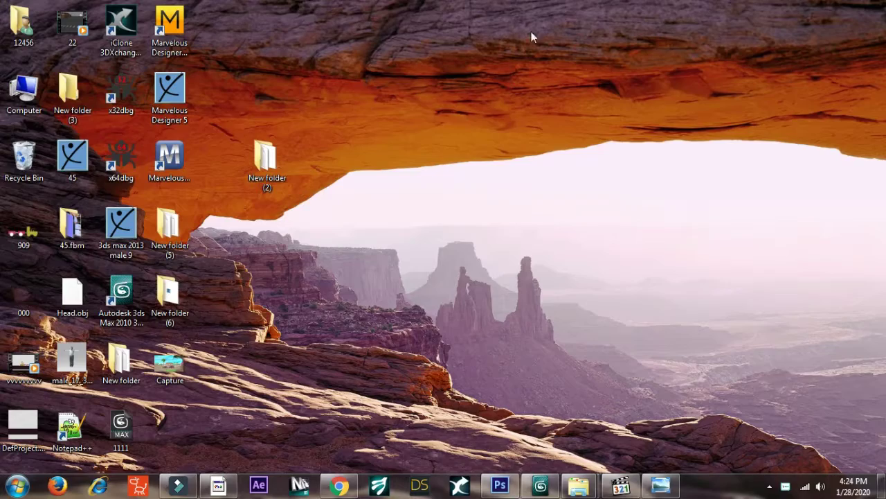
pyautogui.hotkey('alt', 'w')
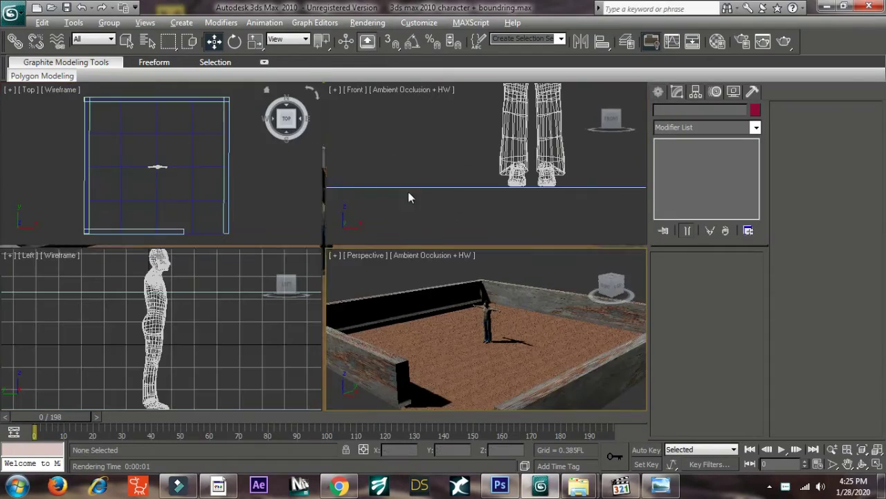
pyautogui.hotkey('alt', 'w')
pyautogui.scroll(8, 405, 263)
pyautogui.scroll(-8, 405, 263)
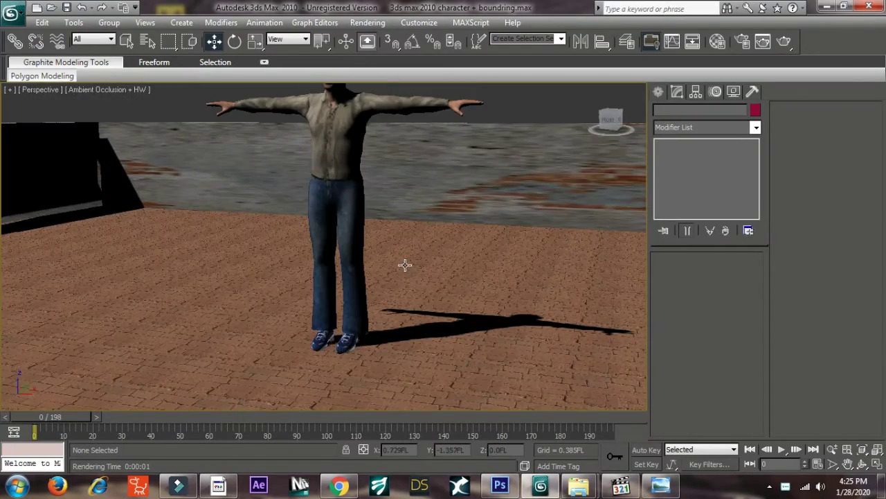
pyautogui.hotkey('alt', 'w')
pyautogui.click(271, 129)
pyautogui.hotkey('alt', 'w')
pyautogui.scroll(3, 260, 185)
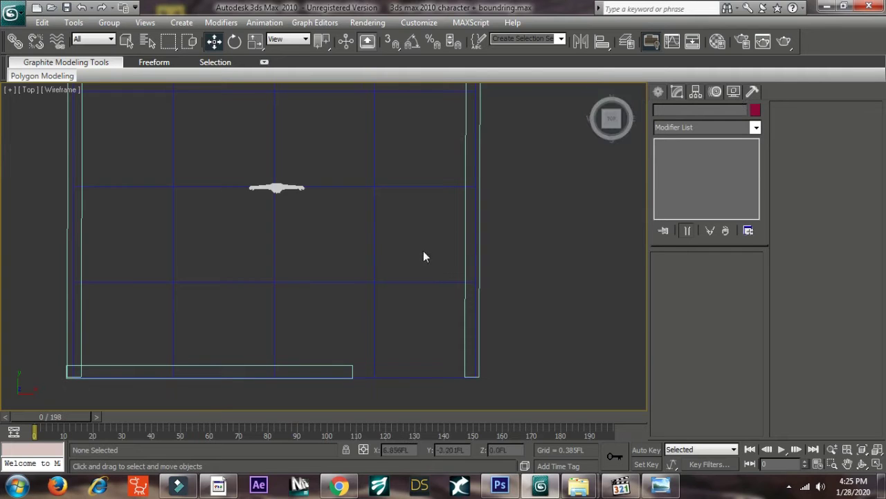
# Create a target camera in the Top view aimed at the character and look through it
pyautogui.click(657, 92)
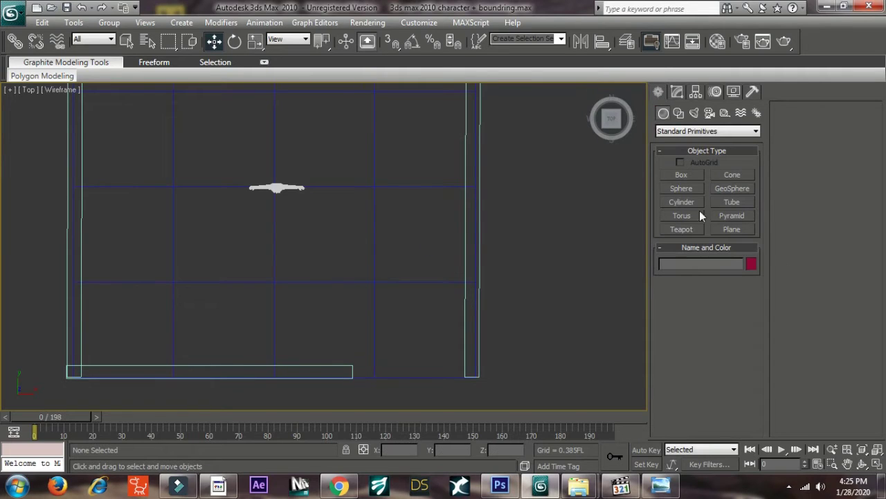
pyautogui.click(710, 113)
pyautogui.click(692, 175)
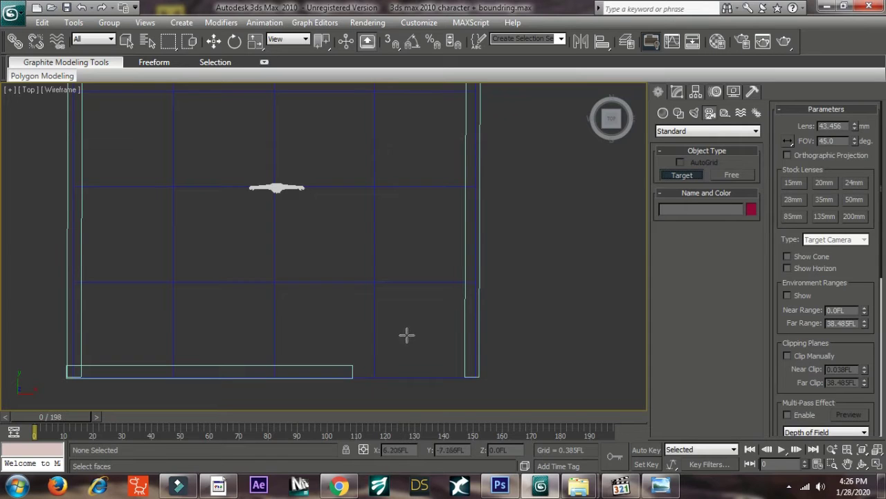
pyautogui.moveTo(406, 335); pyautogui.dragTo(270, 191)
pyautogui.rightClick(347, 225)
pyautogui.hotkey('alt', 'w')
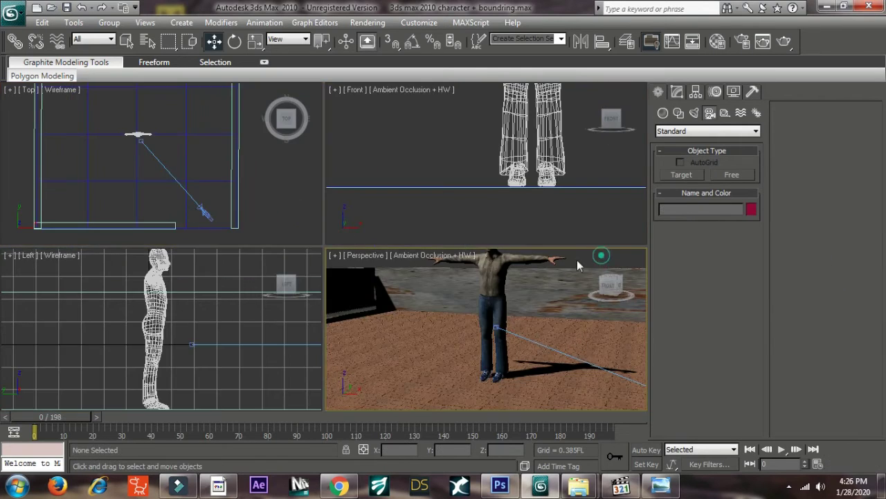
pyautogui.press('c')
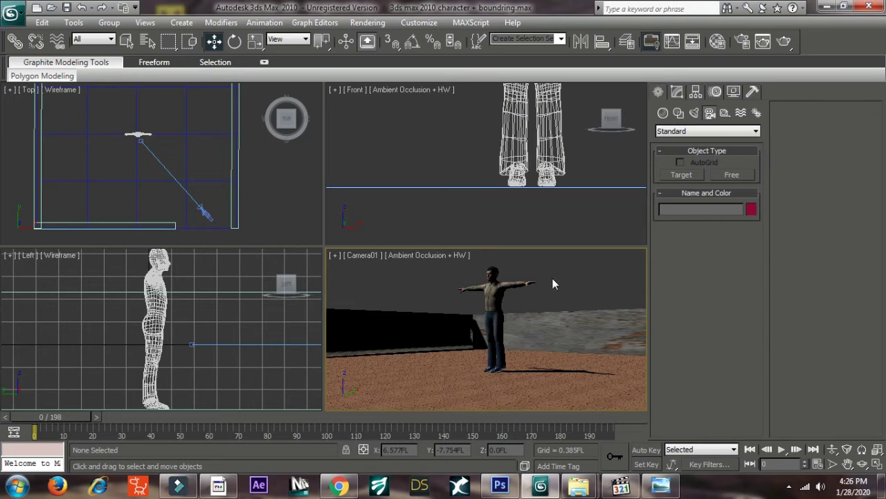
# Select Camera01 via the Cameras filter and move it along X toward the room's corner
pyautogui.click(93, 39)
pyautogui.click(87, 87)
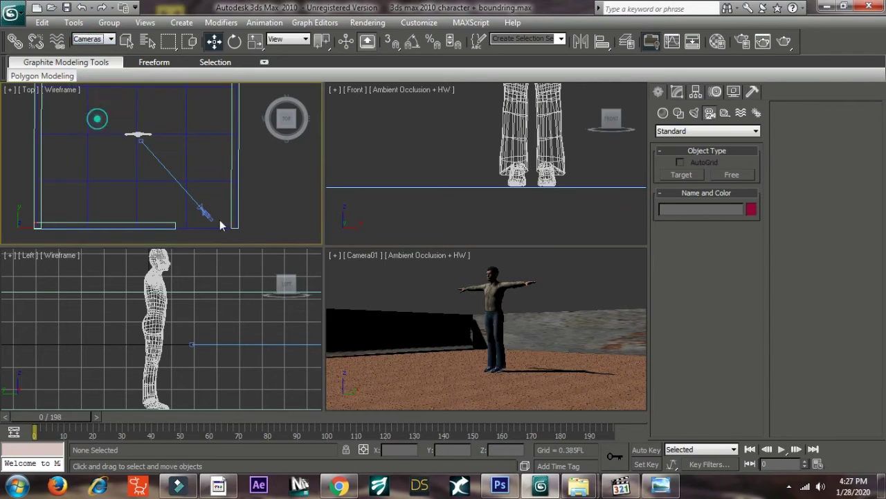
pyautogui.click(204, 212)
pyautogui.moveTo(235, 215); pyautogui.dragTo(90, 215)
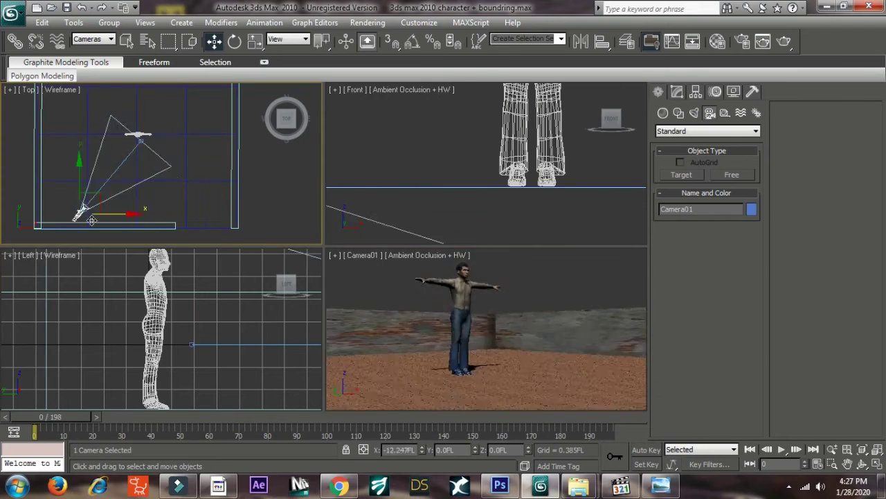
pyautogui.click(532, 284)
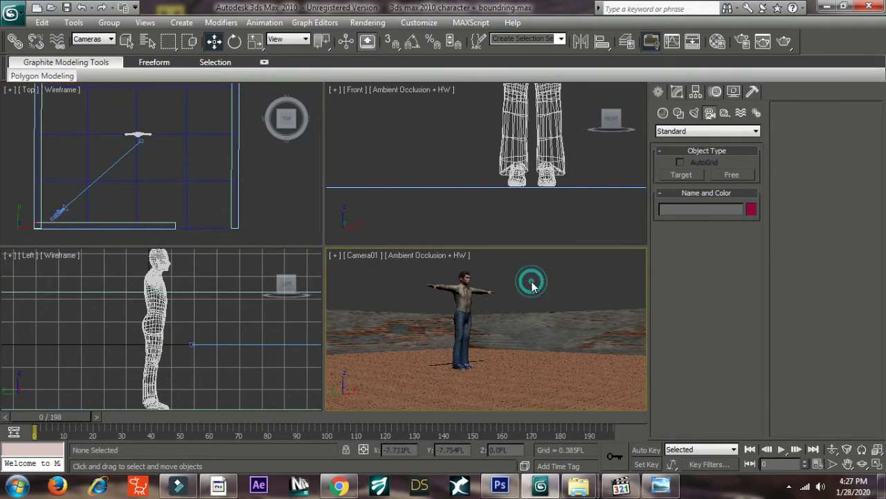
pyautogui.click(431, 164)
pyautogui.hotkey('alt', 'w')
pyautogui.scroll(2, 404, 156)
pyautogui.click(734, 92)
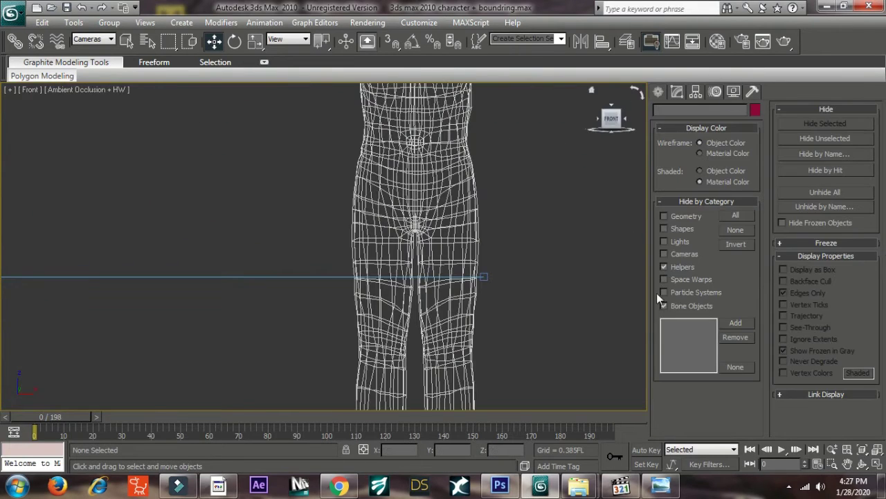
# Reset the selection filter to All and select a spine bone of the biped
pyautogui.scroll(3, 415, 267)
pyautogui.moveTo(433, 279); pyautogui.dragTo(368, 281, button='middle')
pyautogui.click(93, 40)
pyautogui.click(79, 50)
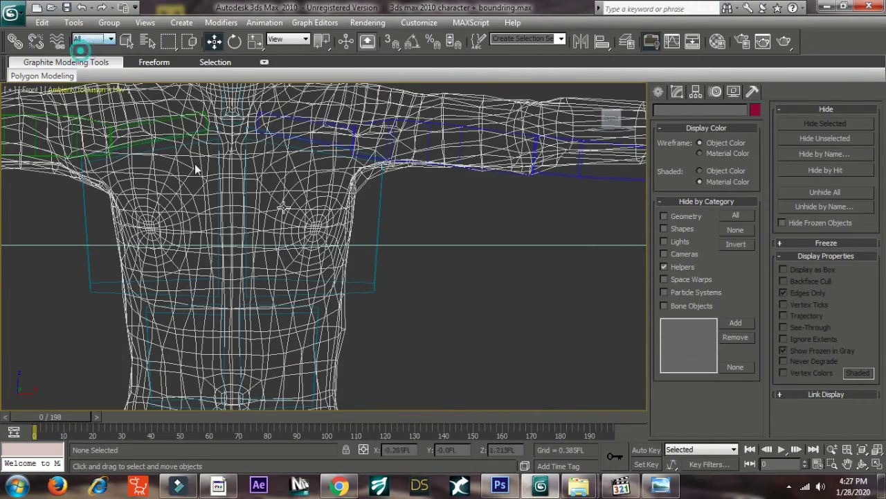
pyautogui.click(375, 283)
pyautogui.hotkey('alt', 'w')
pyautogui.rightClick(565, 277)
pyautogui.hotkey('alt', 'w')
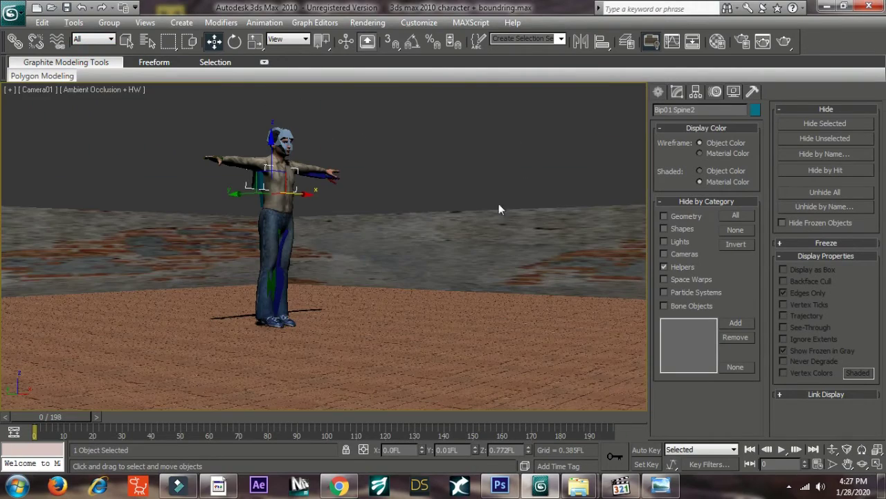
# In Footstep Mode on the Motion panel, create multiple Walk footsteps for the biped
pyautogui.click(715, 92)
pyautogui.click(695, 242)
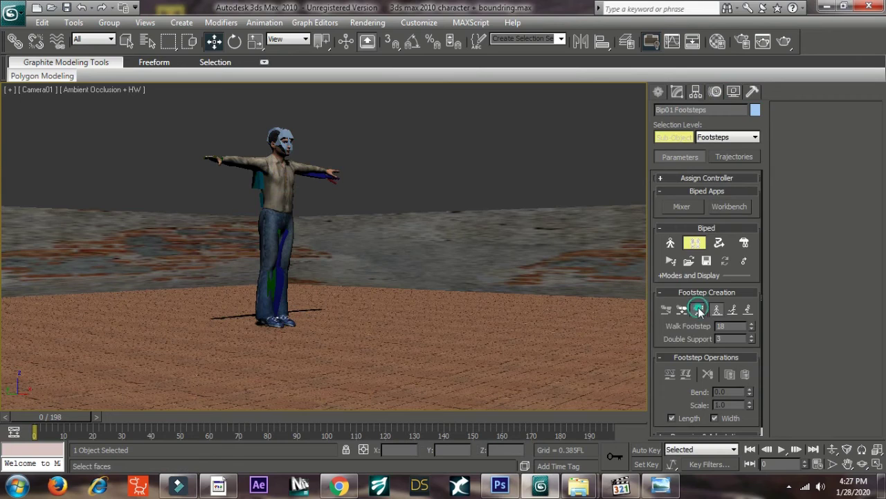
pyautogui.click(698, 310)
pyautogui.click(527, 90)
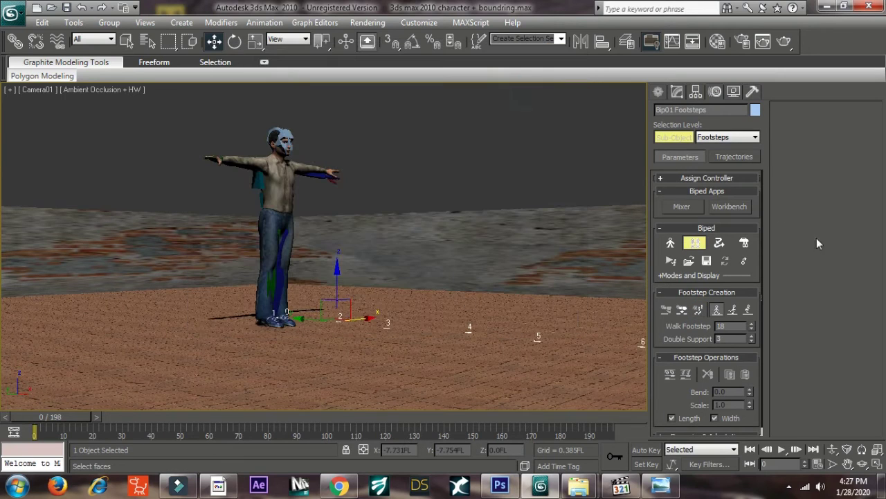
pyautogui.click(695, 242)
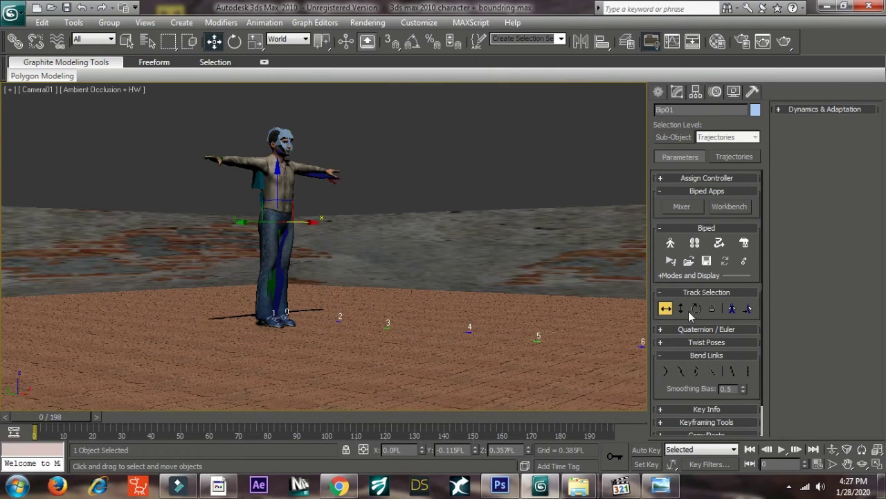
pyautogui.scroll(-1, 663, 374)
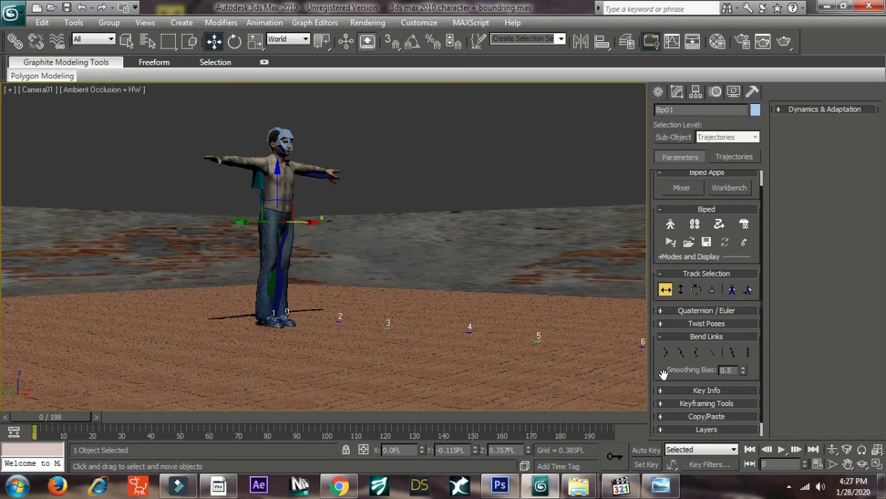
pyautogui.scroll(1, 665, 318)
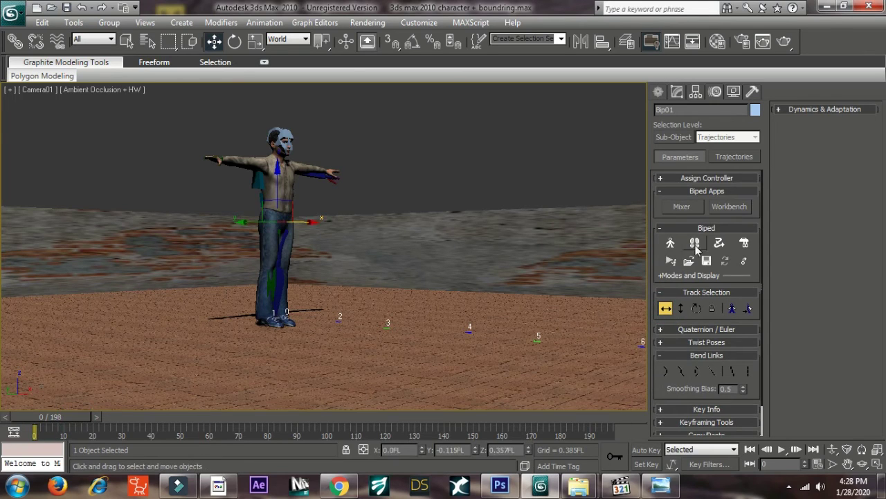
pyautogui.click(695, 243)
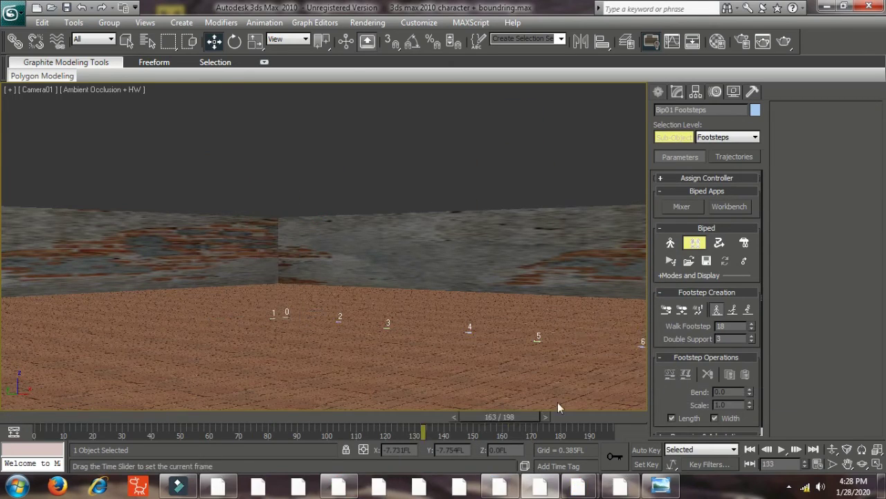
# Hide the biped's bone objects, maximize the viewport, and play the walk animation
pyautogui.click(733, 95)
pyautogui.click(664, 305)
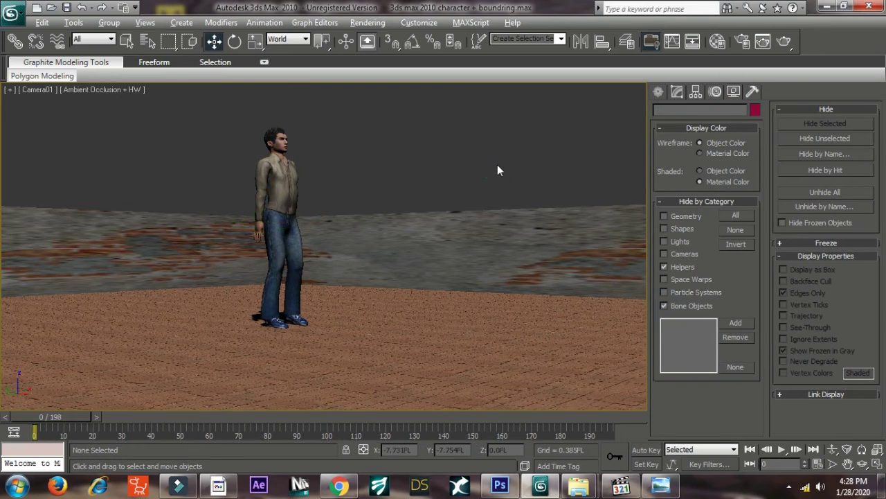
pyautogui.hotkey('alt', 'w')
pyautogui.hotkey('alt', 'w')
pyautogui.click(781, 450)
pyautogui.press('Escape')
# Switch to a free Perspective view and orbit over the enclosure to face the character
pyautogui.press('p')
pyautogui.moveTo(495, 168)
pyautogui.keyDown('alt'); pyautogui.mouseDown(button='middle')
pyautogui.moveTo(412, 172)
pyautogui.moveTo(497, 164)
pyautogui.moveTo(556, 173)
pyautogui.moveTo(399, 187)
pyautogui.moveTo(402, 202)
pyautogui.mouseUp(button='middle'); pyautogui.keyUp('alt')
pyautogui.scroll(3, 401, 202)
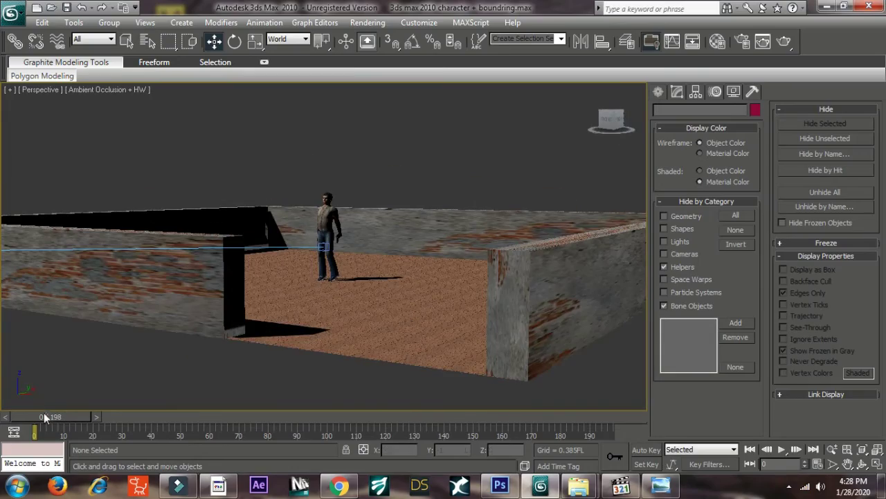
pyautogui.press('w')
pyautogui.moveTo(291, 326)
pyautogui.keyDown('alt'); pyautogui.mouseDown(button='middle')
pyautogui.moveTo(297, 370)
pyautogui.moveTo(337, 275)
pyautogui.moveTo(340, 292)
pyautogui.mouseUp(button='middle'); pyautogui.keyUp('alt')
pyautogui.scroll(5, 347, 248)
pyautogui.moveTo(347, 249)
pyautogui.keyDown('alt'); pyautogui.mouseDown(button='middle')
pyautogui.moveTo(337, 346)
pyautogui.moveTo(339, 281)
pyautogui.mouseUp(button='middle'); pyautogui.keyUp('alt')
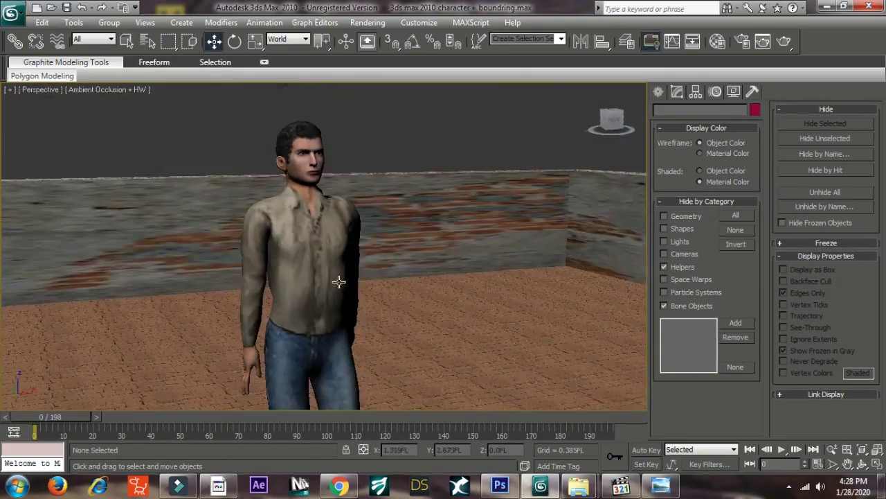
pyautogui.scroll(4, 339, 356)
pyautogui.keyDown('alt'); pyautogui.moveTo(339, 356); pyautogui.dragTo(382, 352, button='middle'); pyautogui.keyUp('alt')
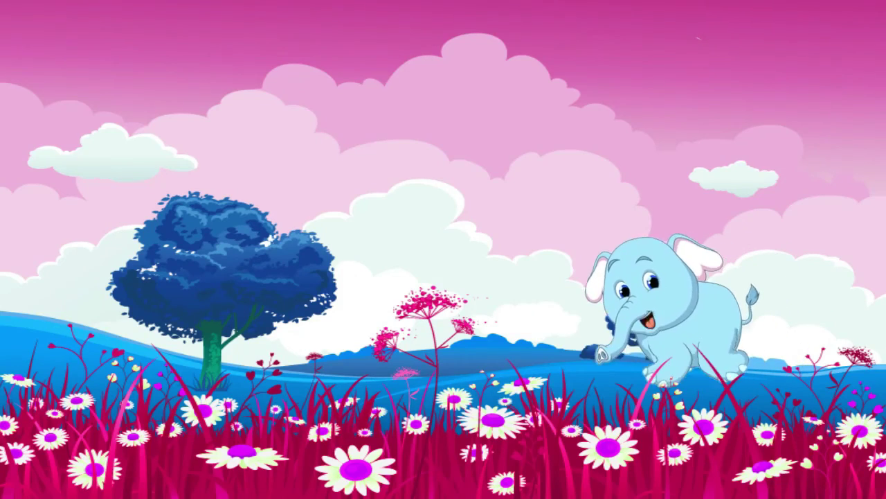